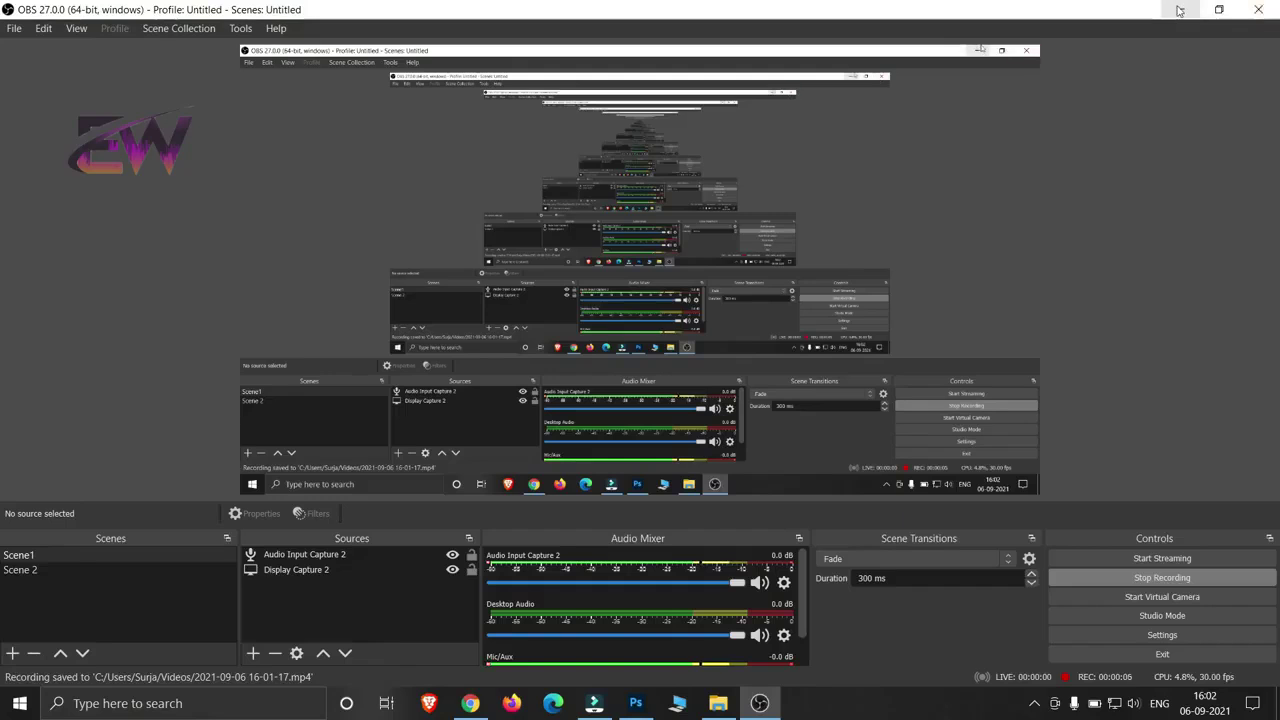
# Minimize the OBS window so the Windows desktop shows.
pyautogui.click(1170, 10)
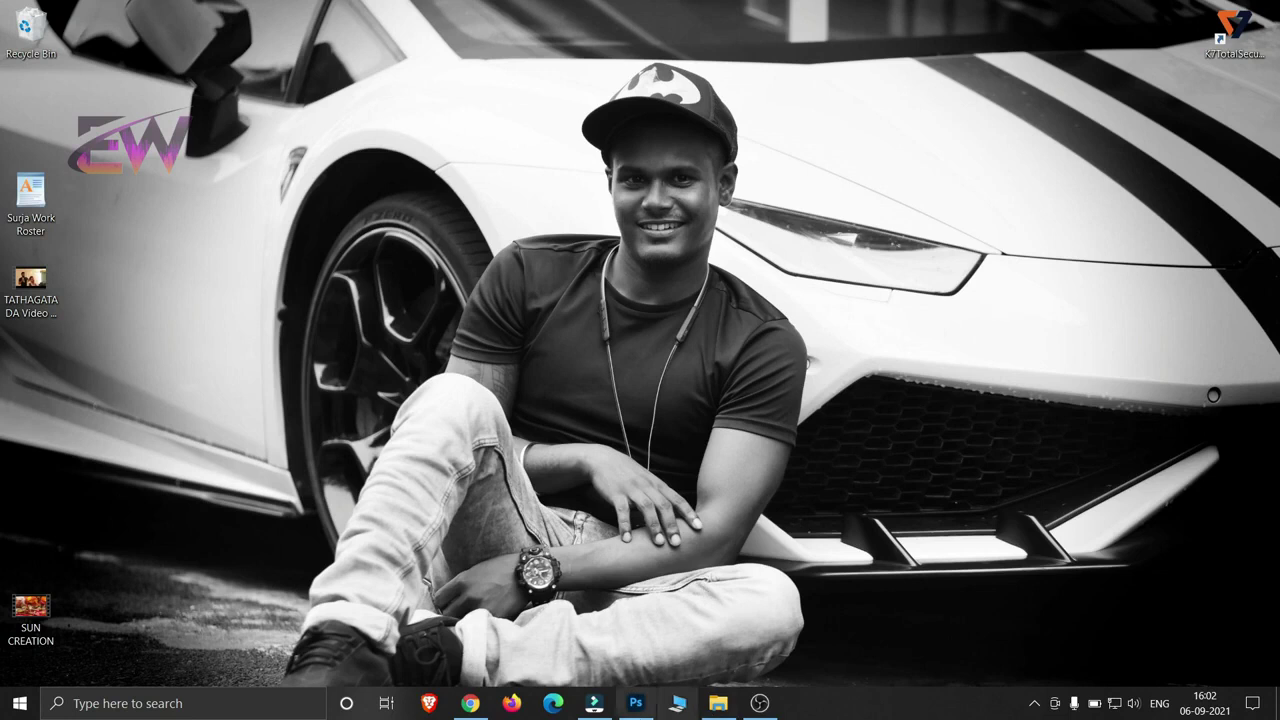
# Restore Photoshop's Home screen with its recent files from the taskbar.
pyautogui.click(636, 703)
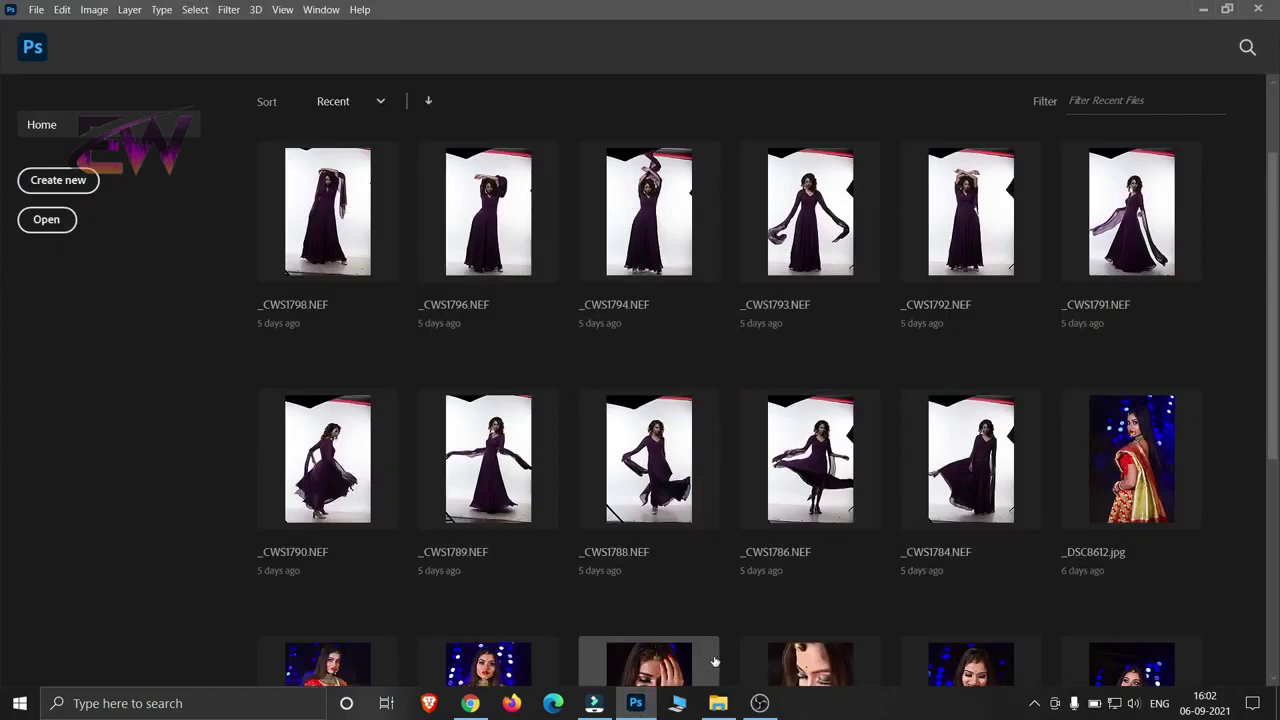
# Open the 843 × 907 px couple-in-red-sari photo from Downloads in Photoshop.
pyautogui.click(718, 703)
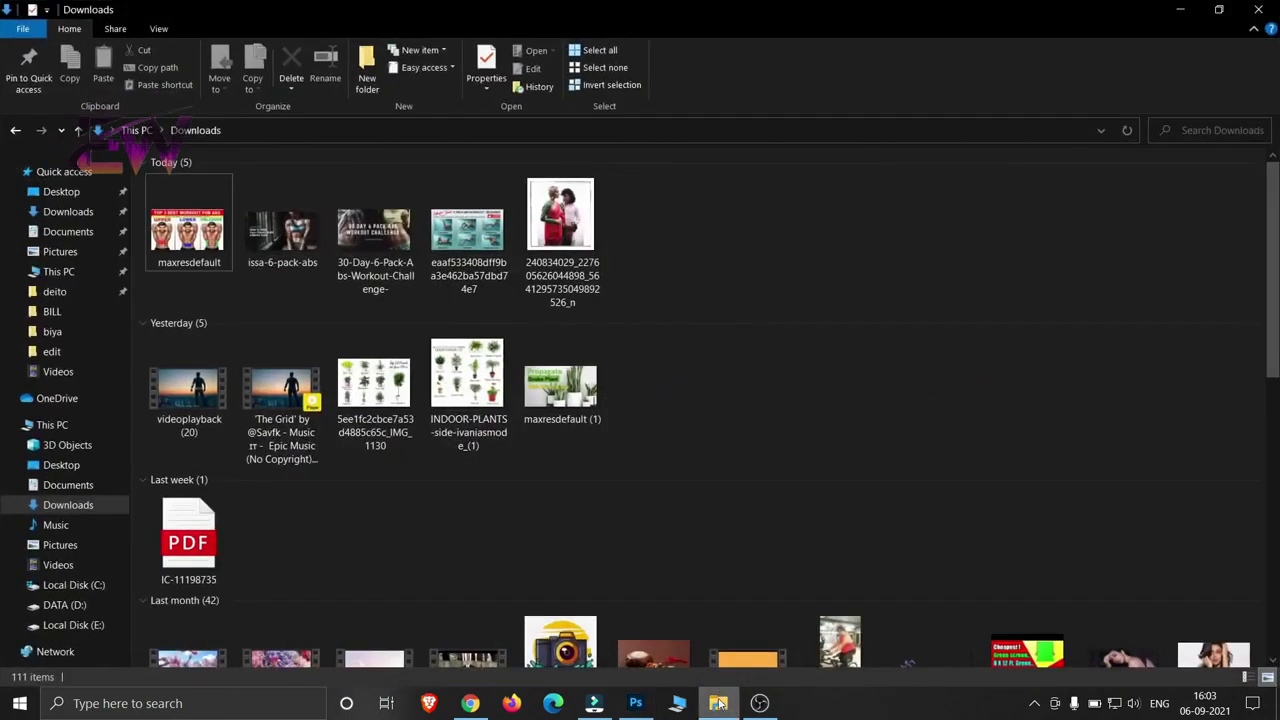
pyautogui.click(588, 276)
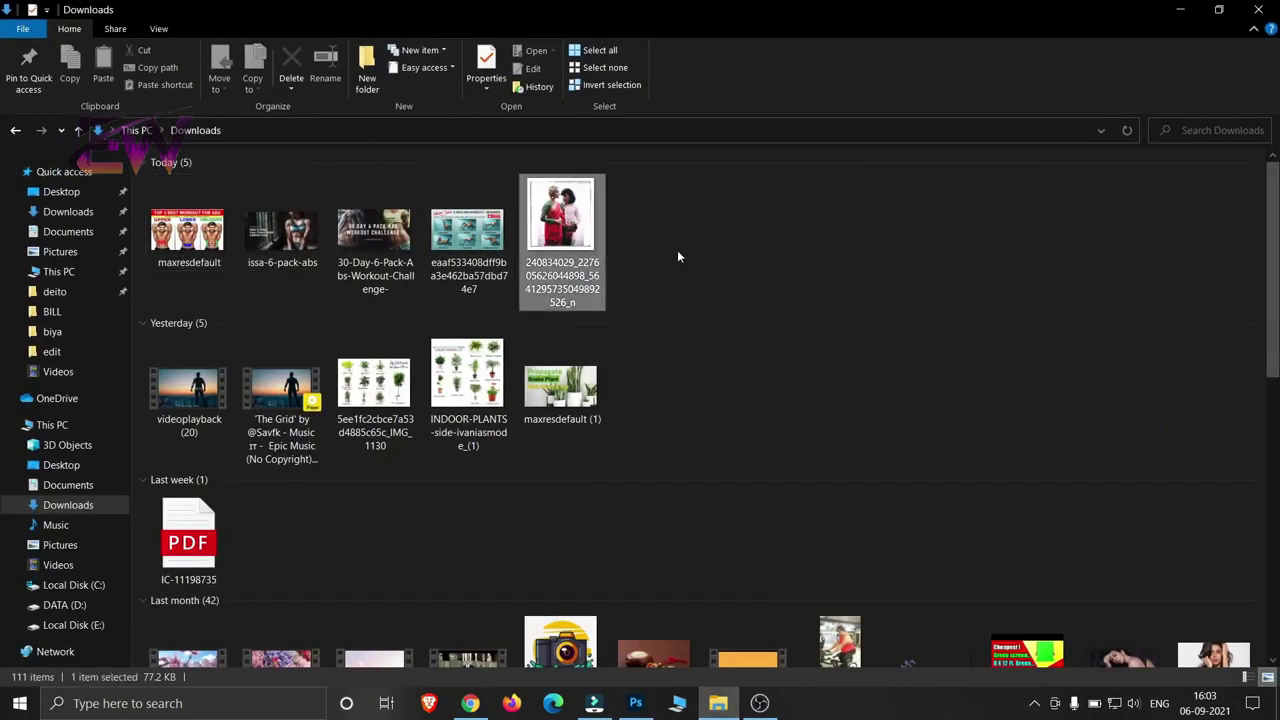
pyautogui.moveTo(810, 331); pyautogui.dragTo(613, 671)
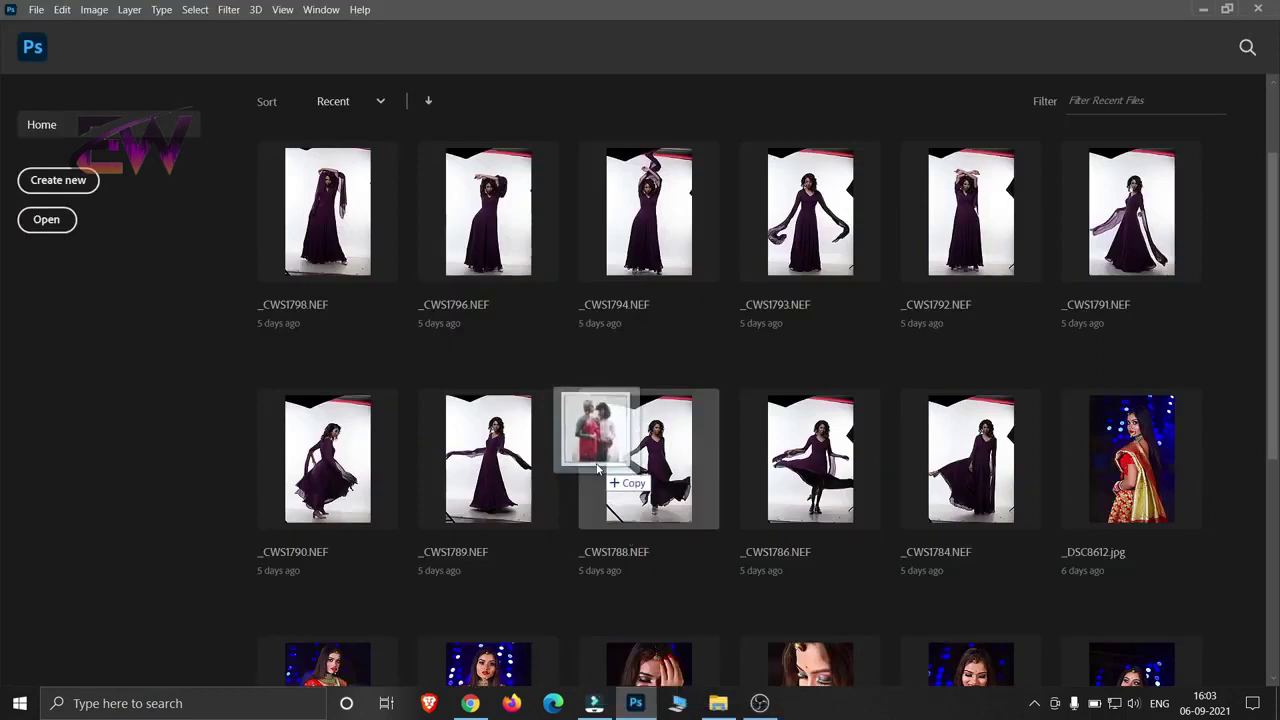
pyautogui.moveTo(613, 671); pyautogui.dragTo(626, 452)
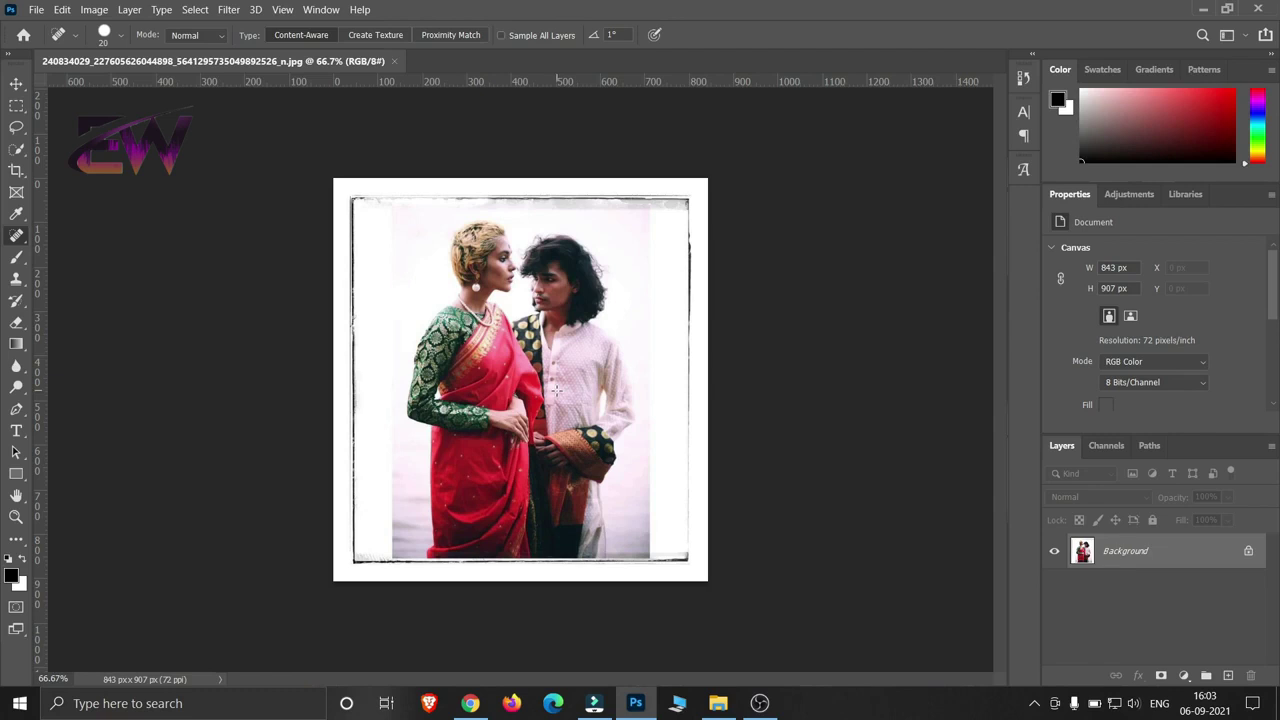
# Extend the canvas leftward with the Crop tool to 1461 × 907 px.
pyautogui.click(16, 170)
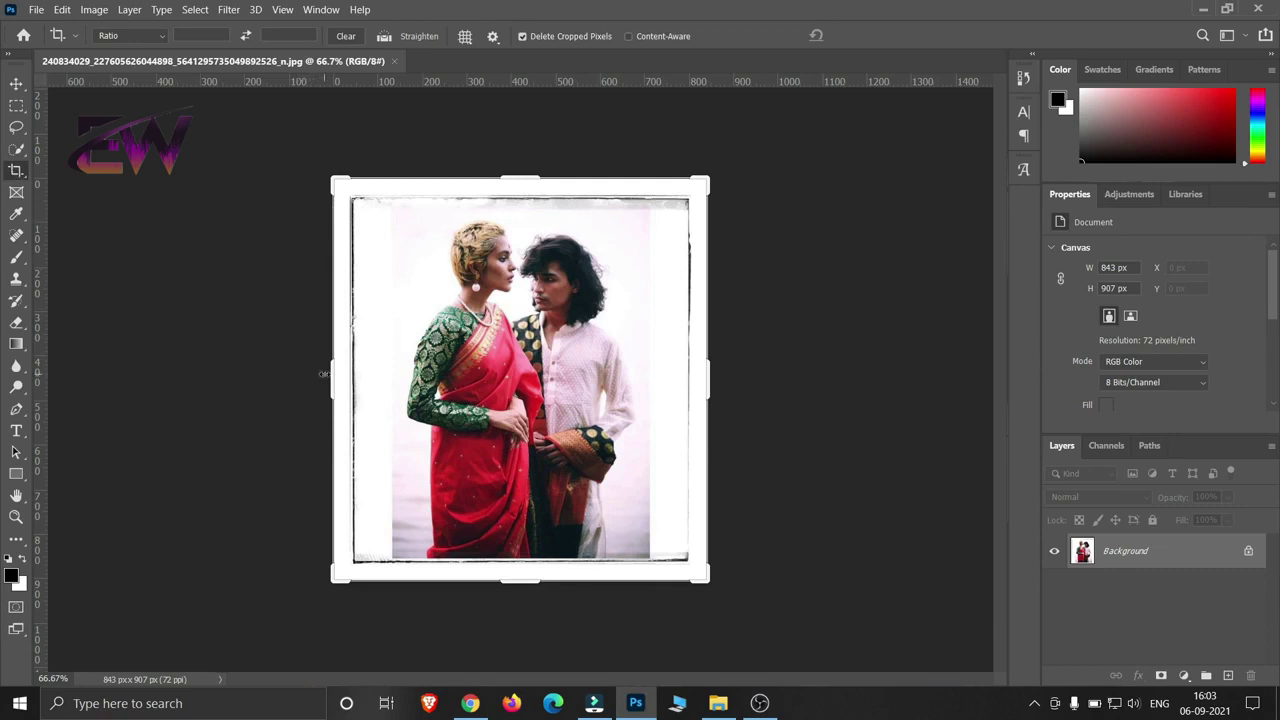
pyautogui.moveTo(331, 377); pyautogui.dragTo(193, 368)
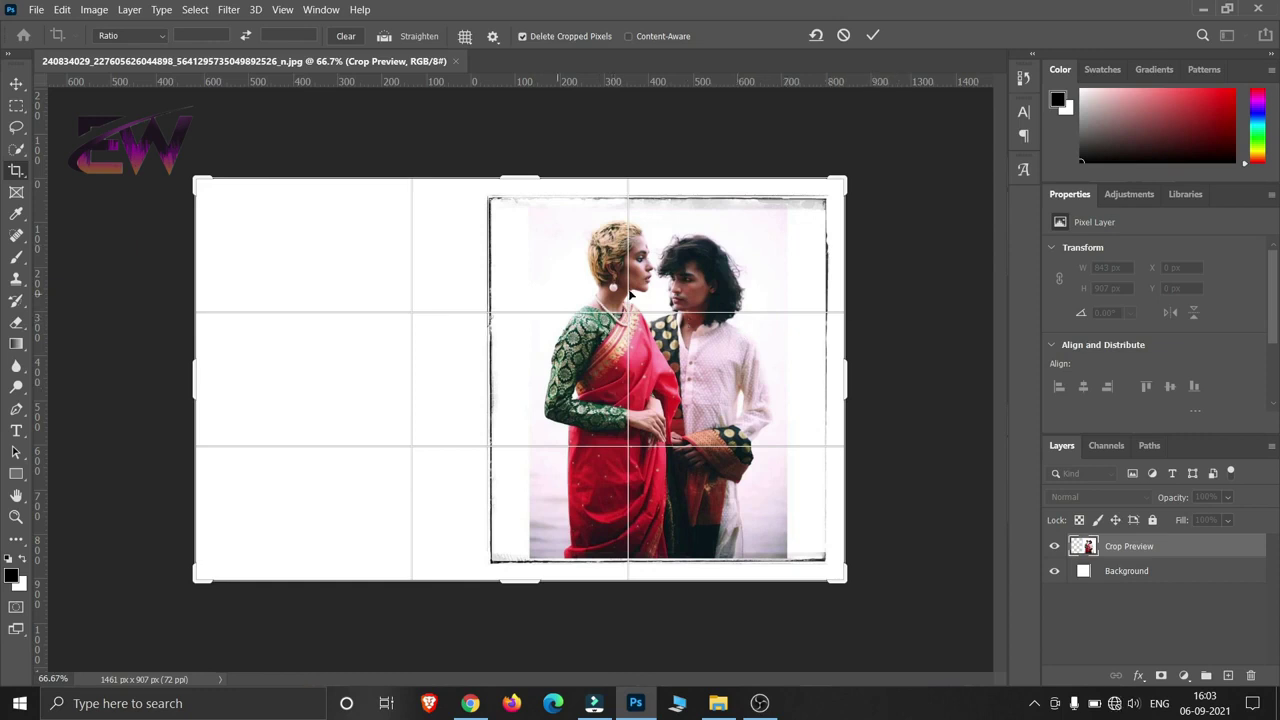
pyautogui.click(873, 36)
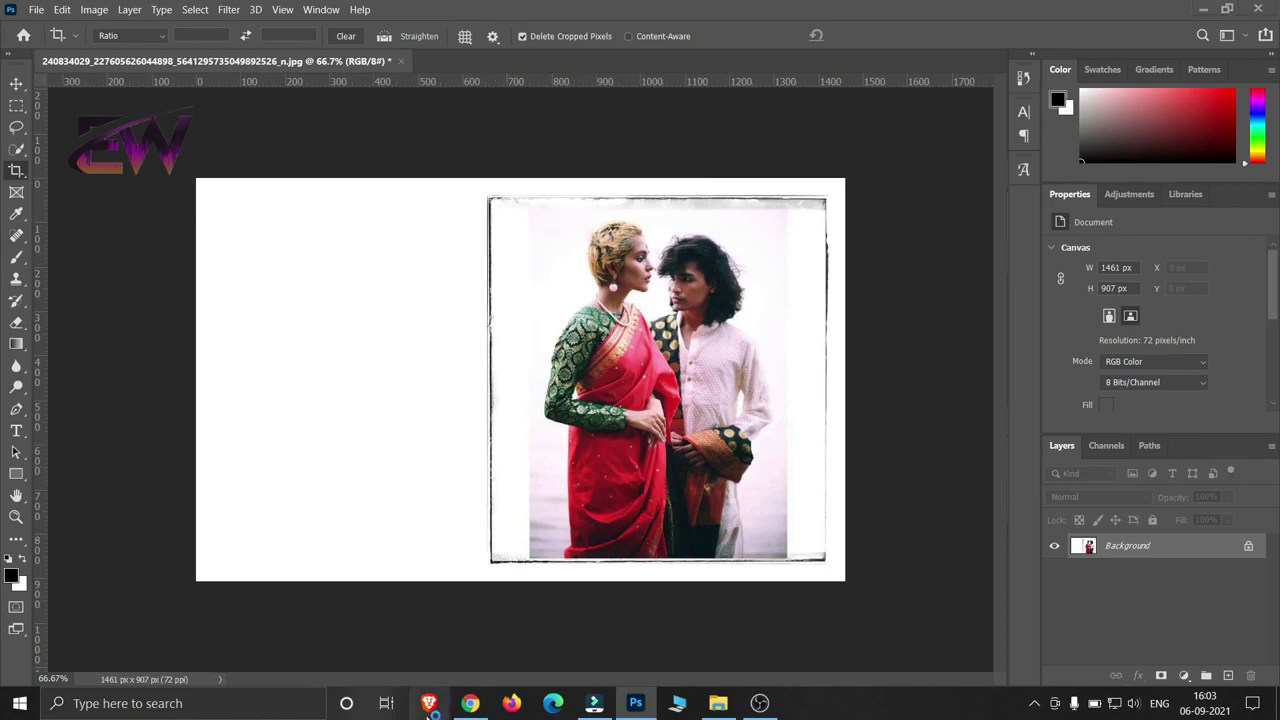
pyautogui.click(478, 707)
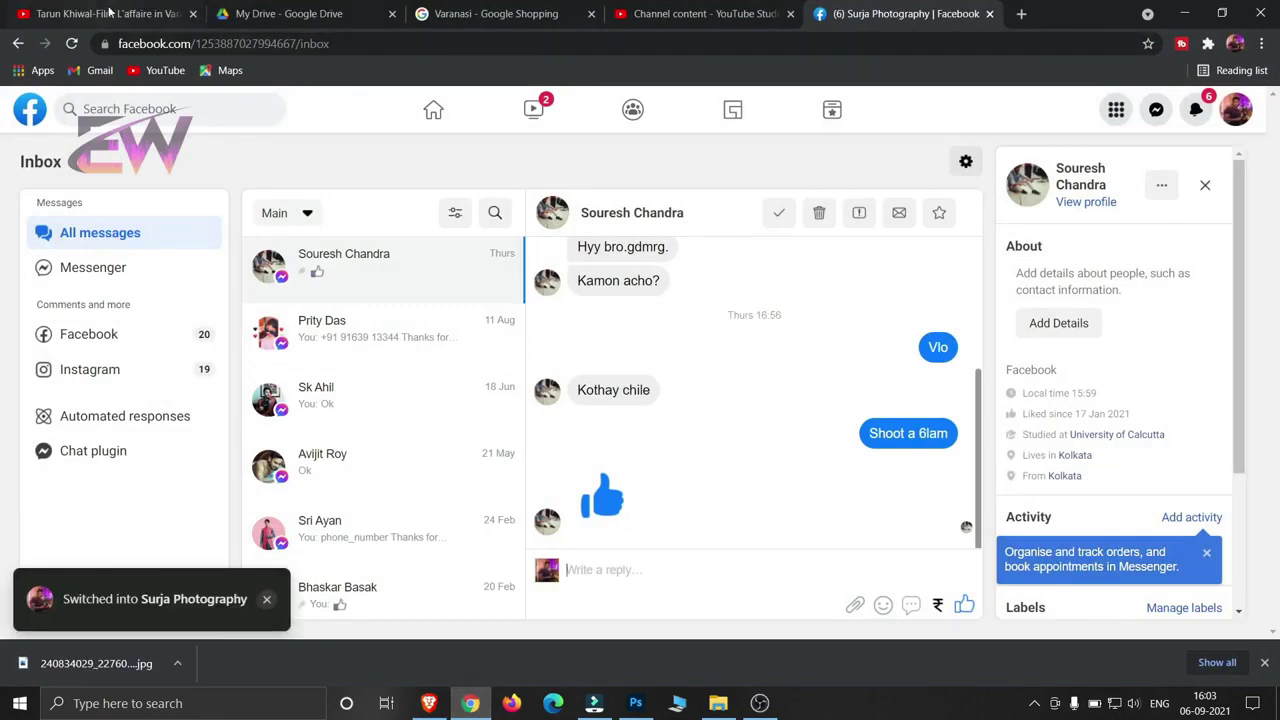
# Copy the Varanasi trailer's title from YouTube Studio video details, then return to Photoshop.
pyautogui.click(100, 14)
pyautogui.click(680, 18)
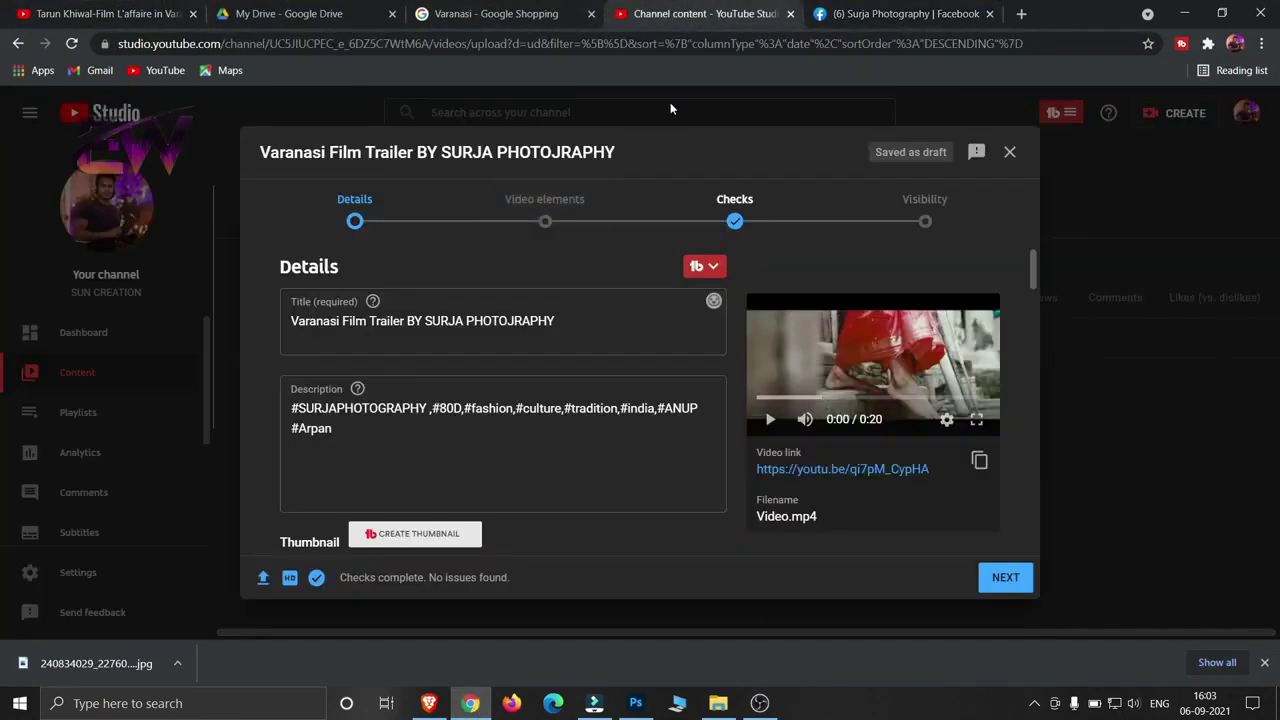
pyautogui.moveTo(290, 323); pyautogui.dragTo(558, 330)
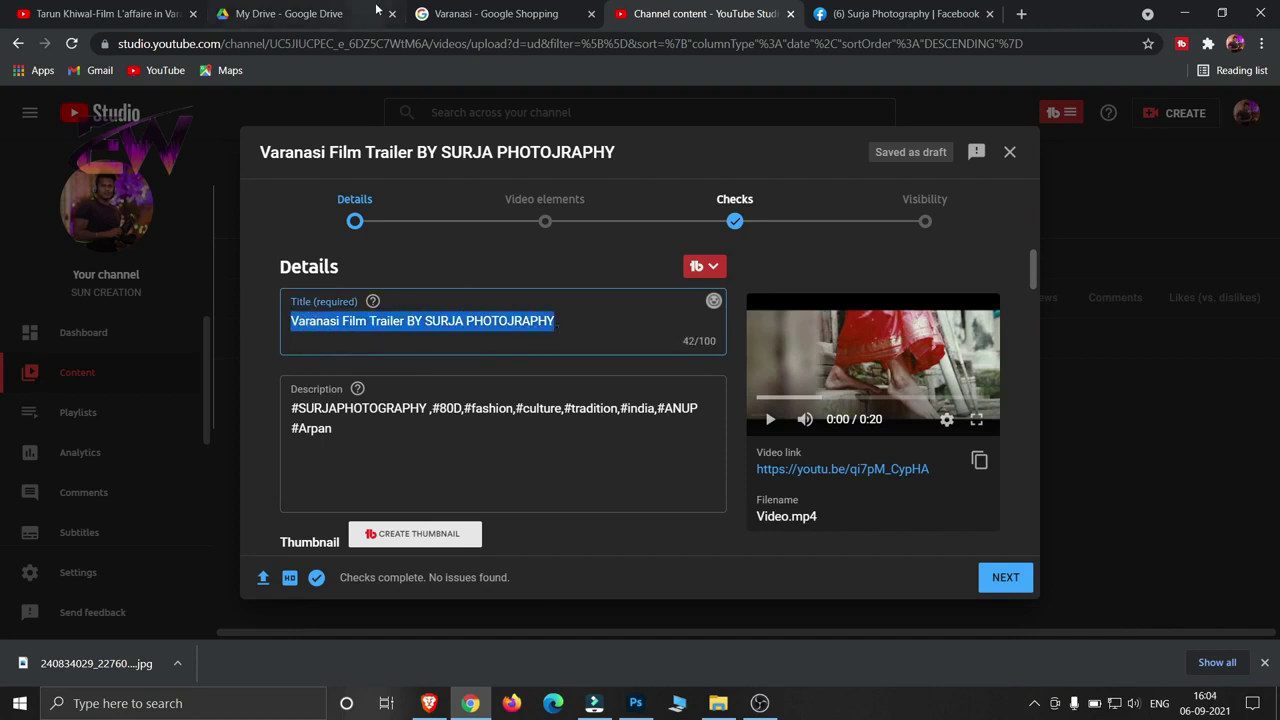
pyautogui.click(635, 703)
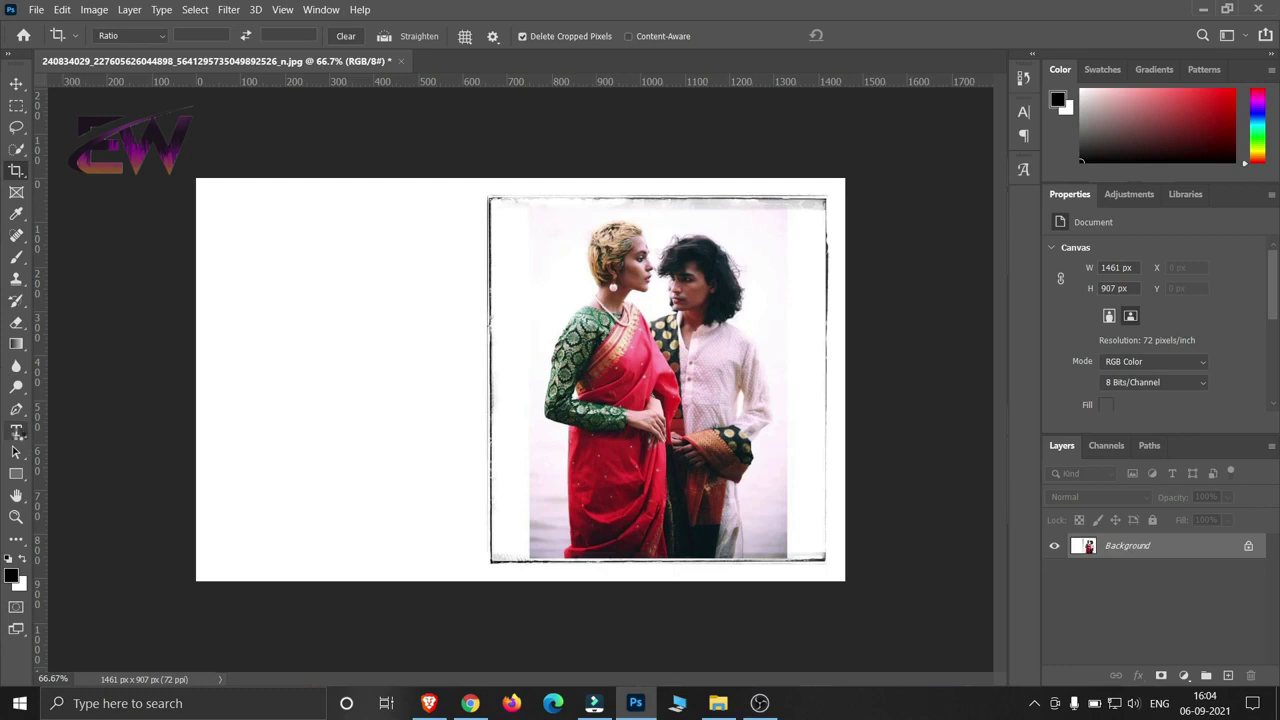
# Paste the copied trailer title as a new text layer in the blank left area.
pyautogui.click(18, 436)
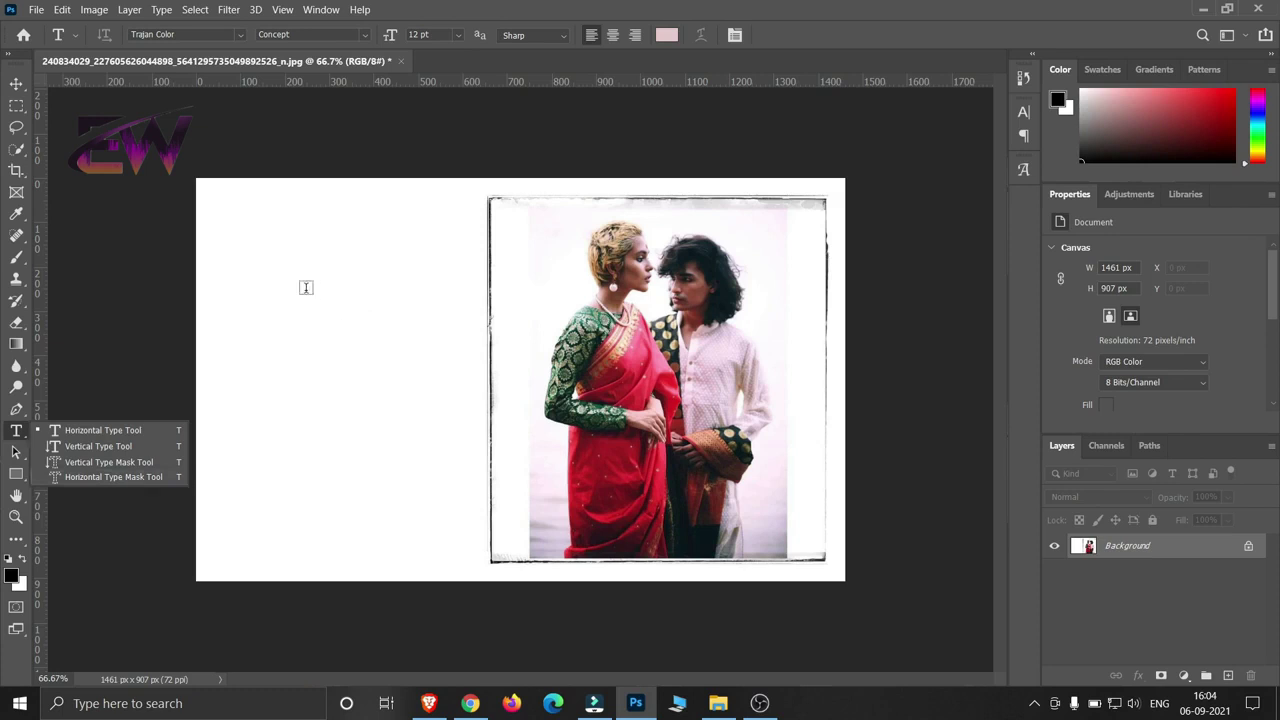
pyautogui.click(343, 377)
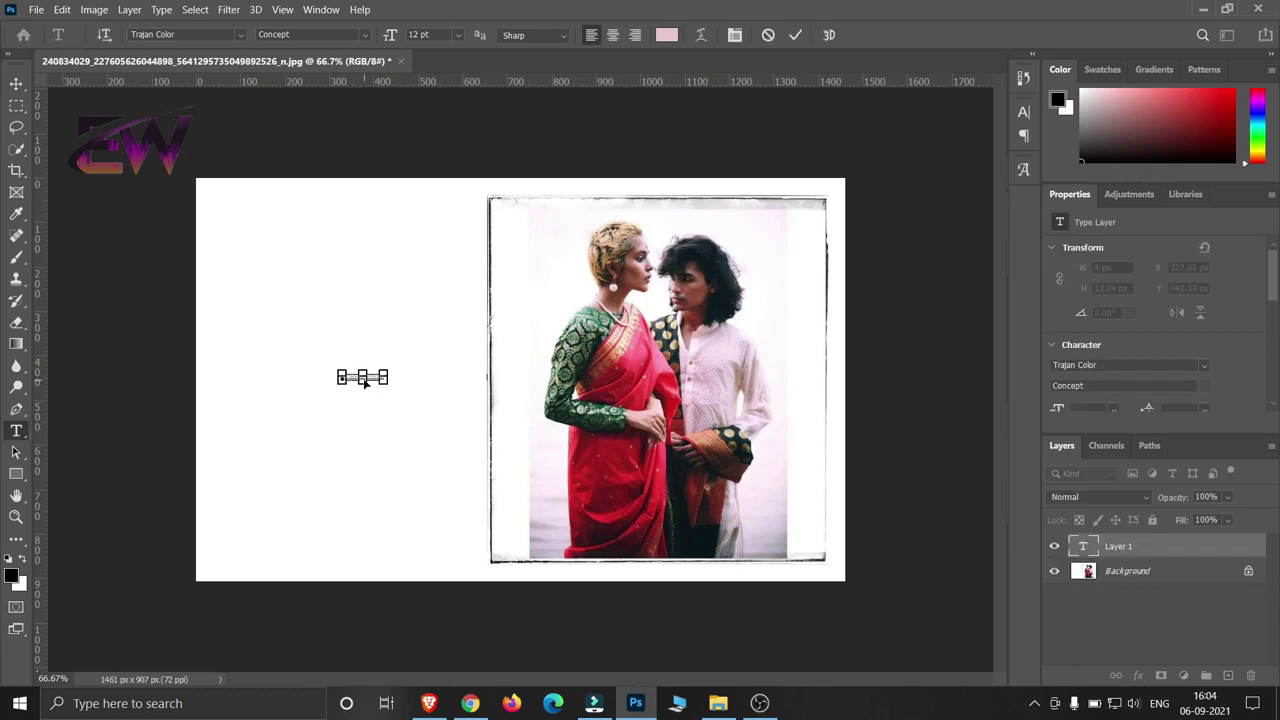
pyautogui.hotkey('ctrl', 'v')
pyautogui.click(795, 34)
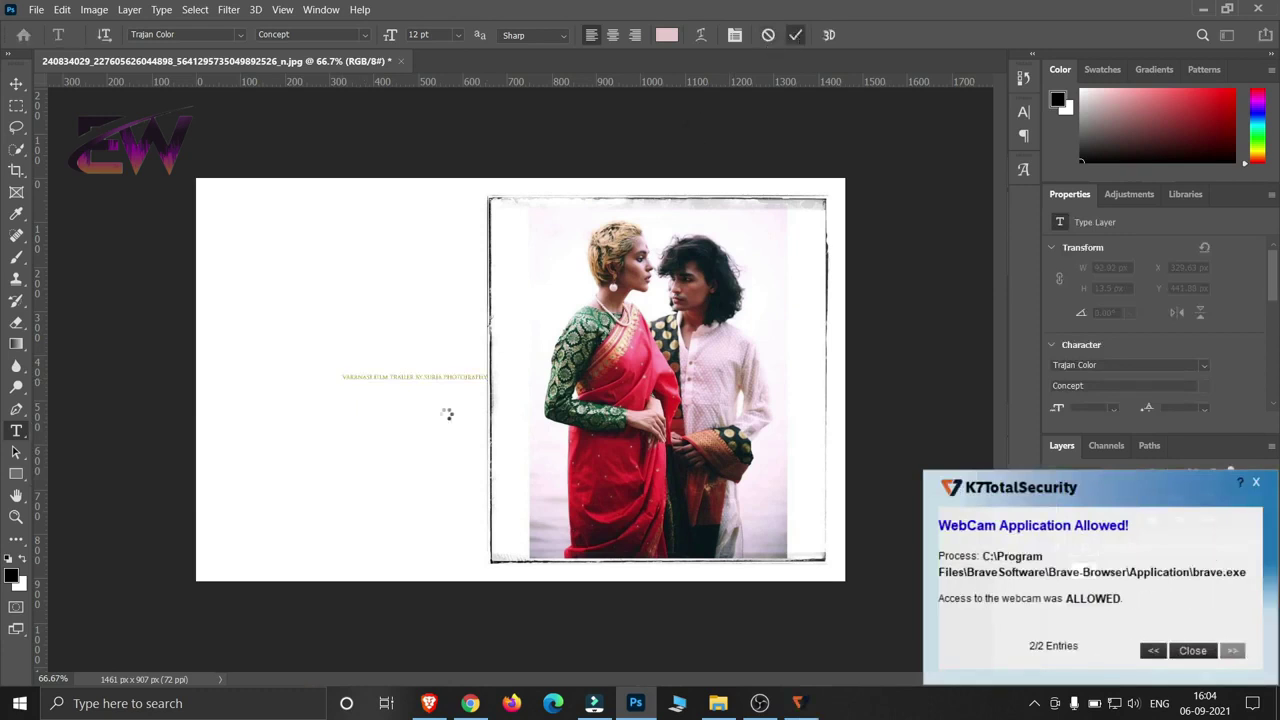
# Move the title left and scale it up to about 50.4 pt.
pyautogui.hotkey('ctrl', 't')
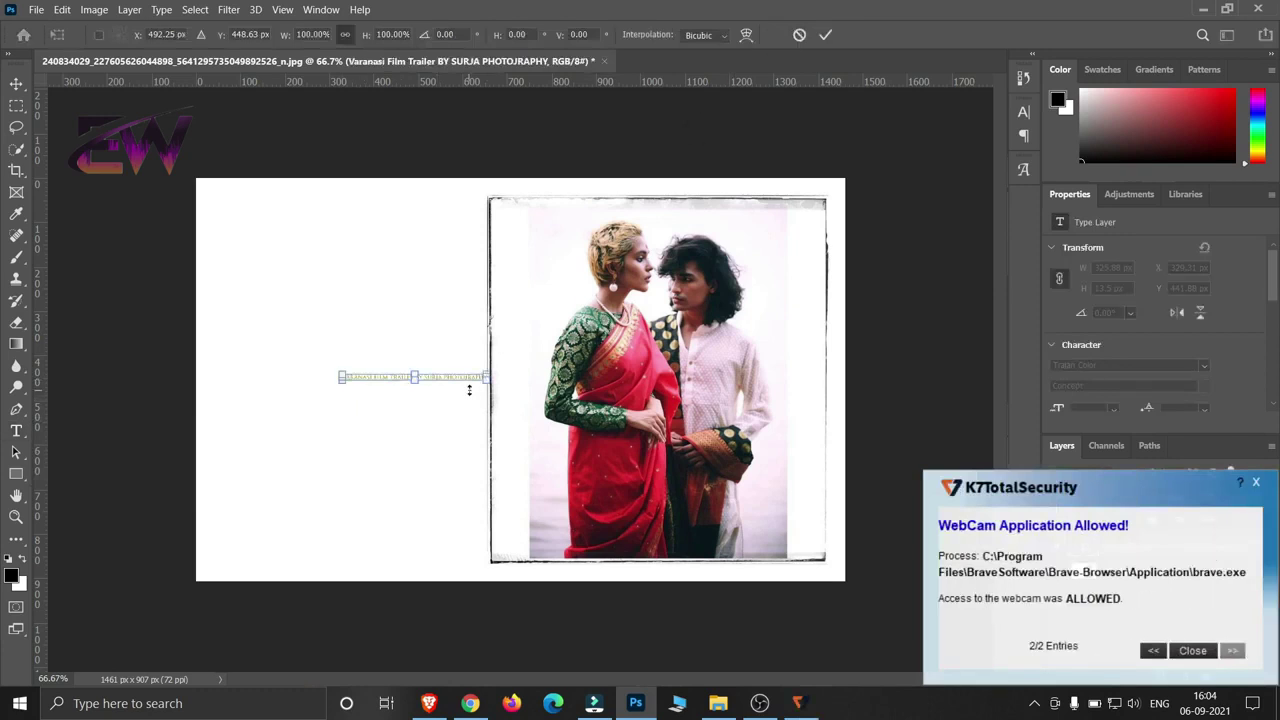
pyautogui.moveTo(500, 390); pyautogui.dragTo(456, 397)
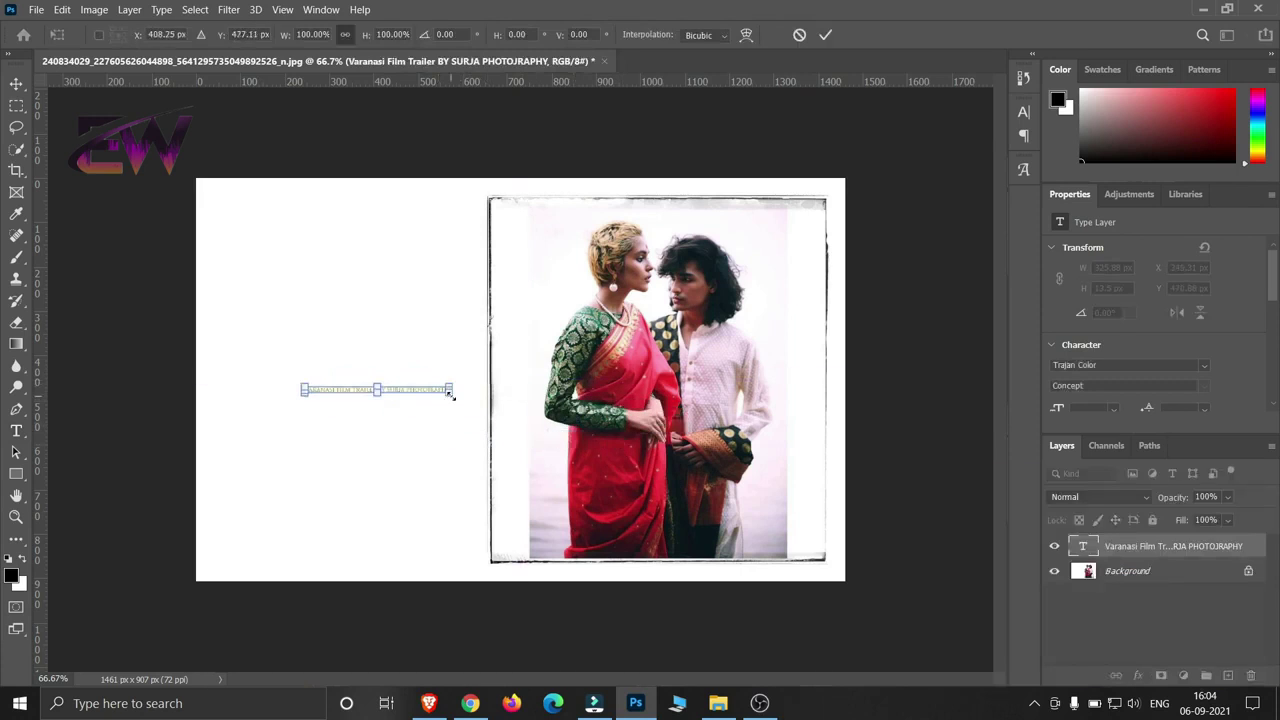
pyautogui.moveTo(449, 391)
pyautogui.mouseDown()
pyautogui.moveTo(649, 489)
pyautogui.moveTo(822, 530)
pyautogui.mouseUp()
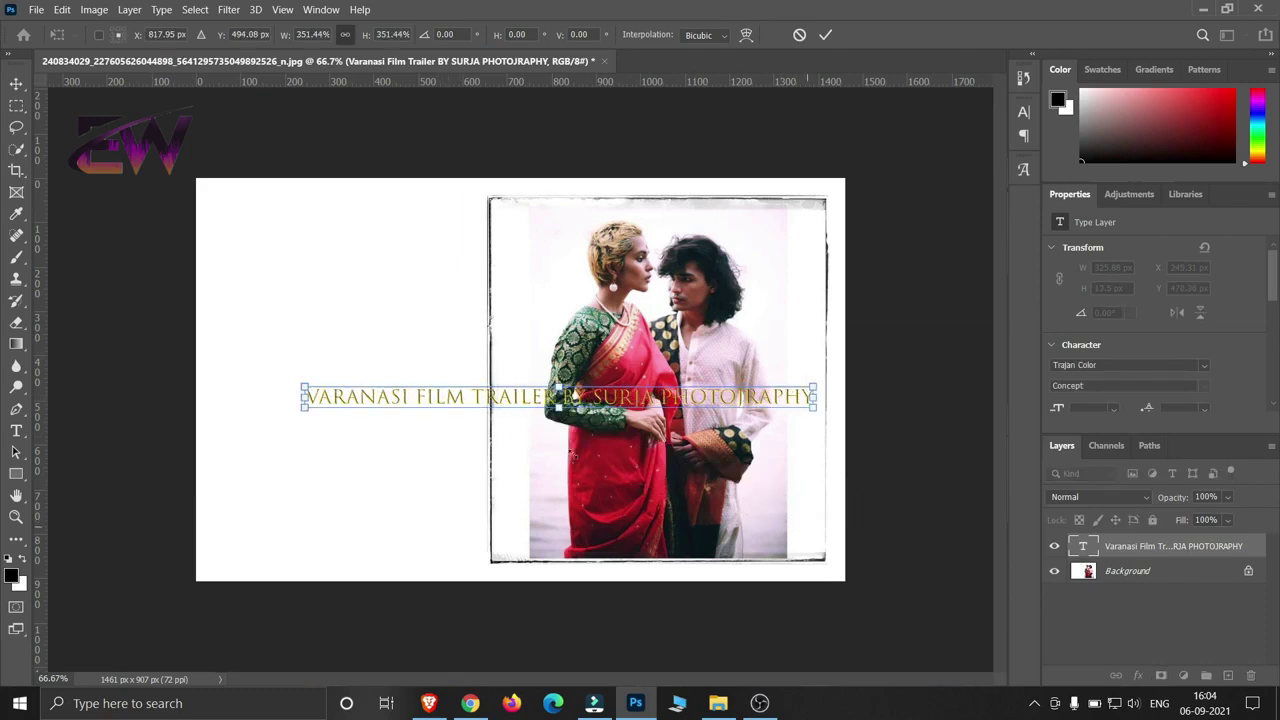
pyautogui.moveTo(303, 386); pyautogui.dragTo(205, 317)
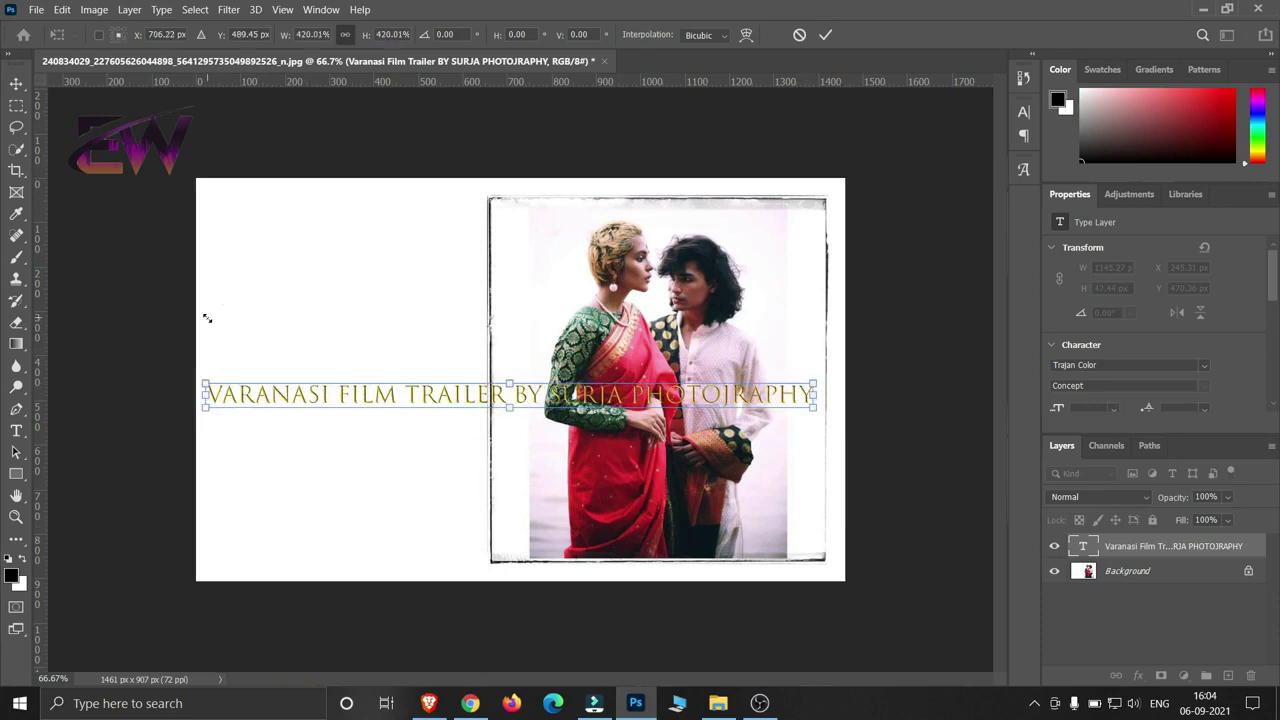
pyautogui.press('Return')
# Break the title onto two lines right after TRAILER.
pyautogui.click(512, 396)
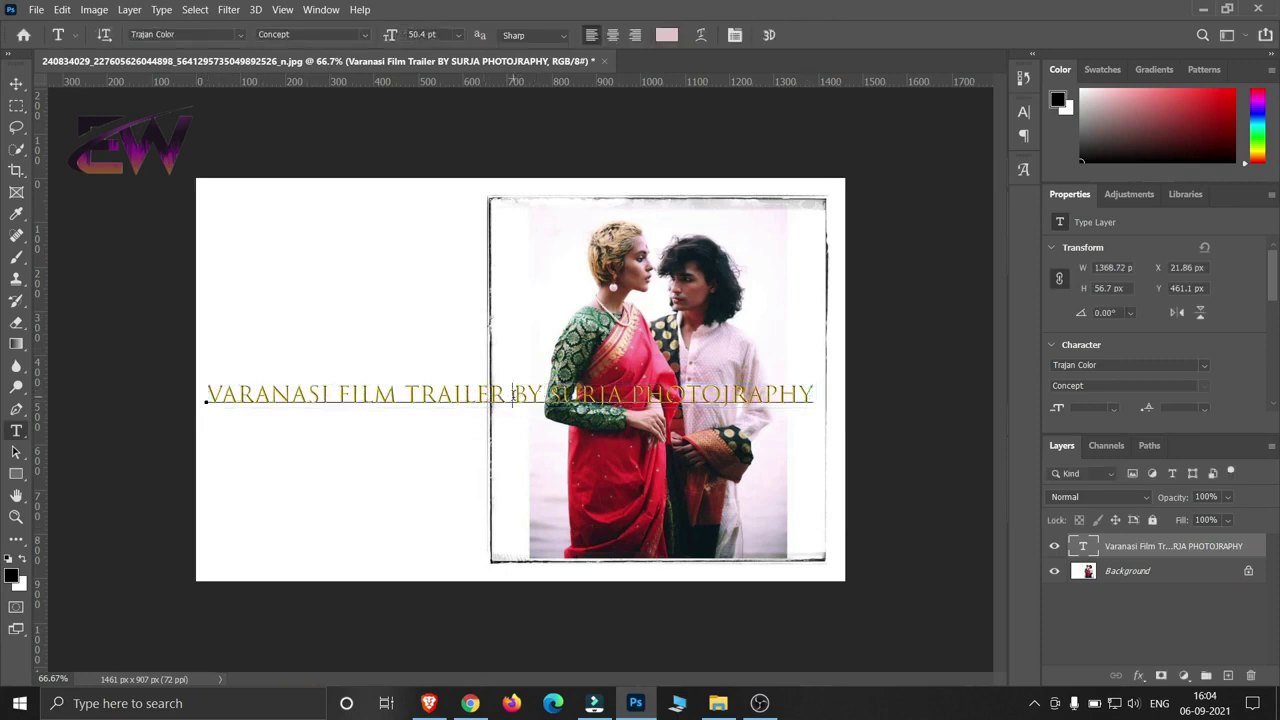
pyautogui.press('Return')
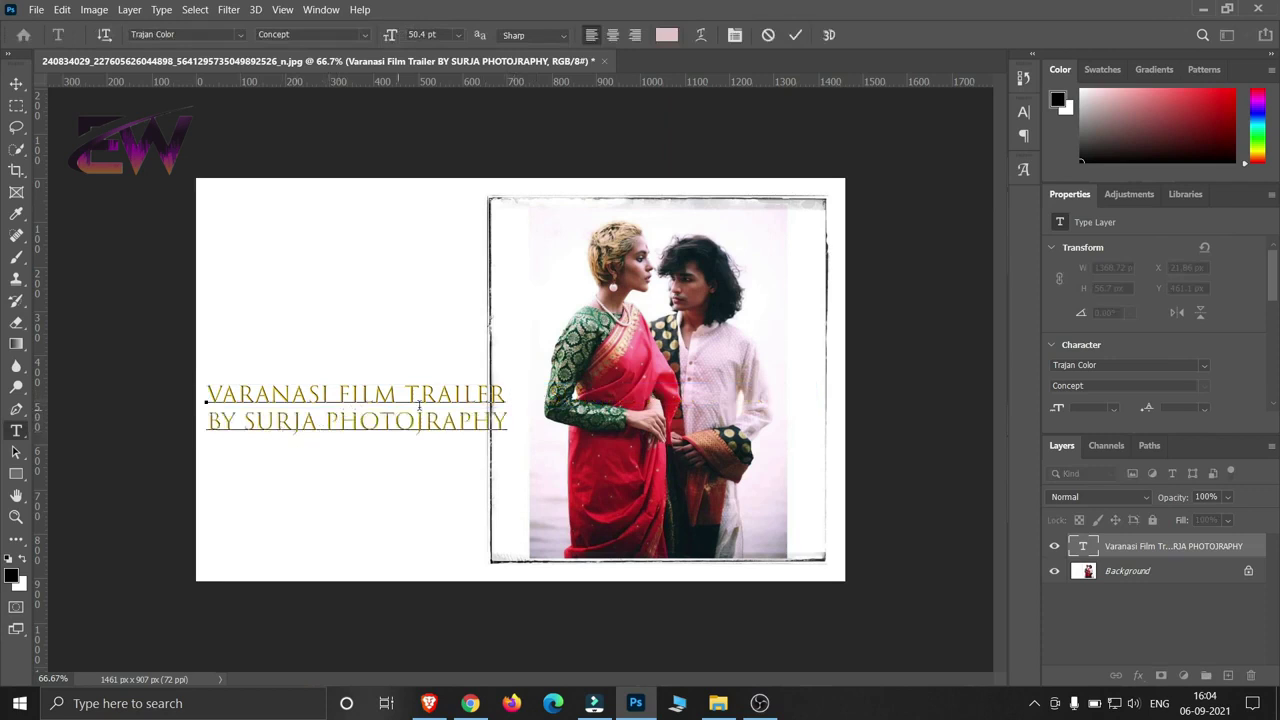
pyautogui.press('ctrl')
pyautogui.hotkey('ctrl', 't')
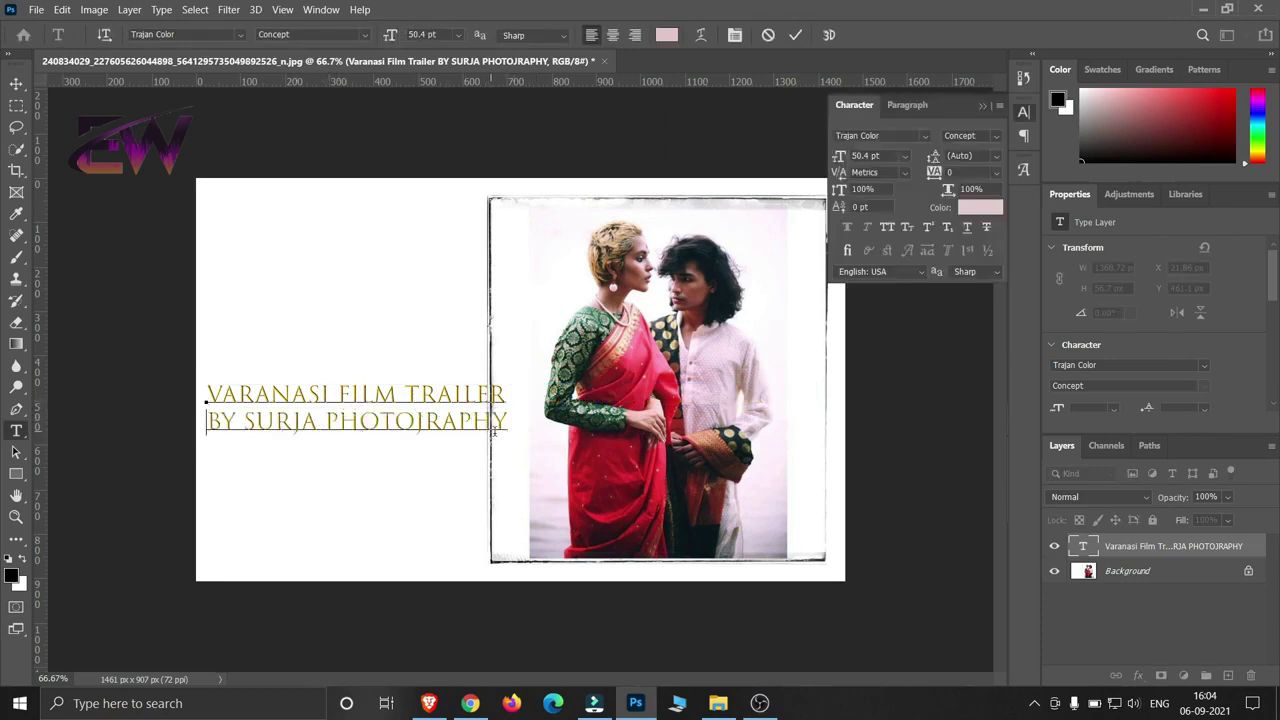
pyautogui.click(795, 35)
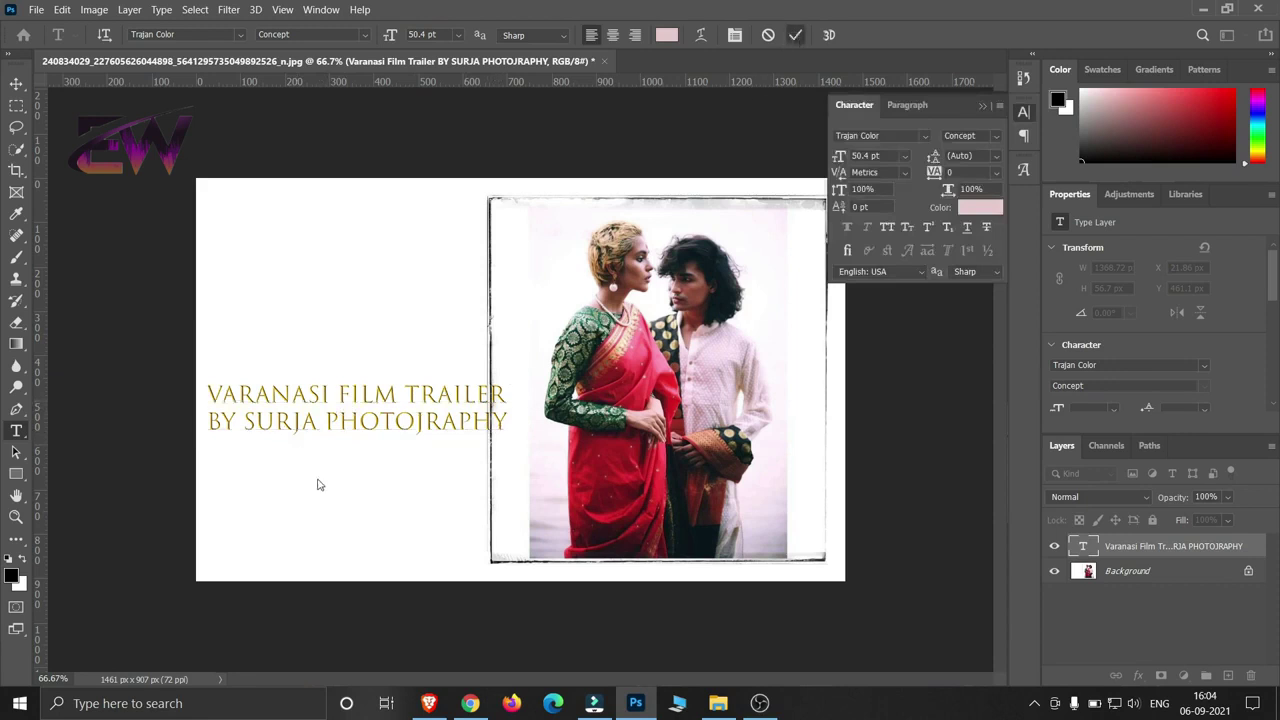
# Scale the two-line title to about 193% and shift it right and up.
pyautogui.hotkey('ctrl', 't')
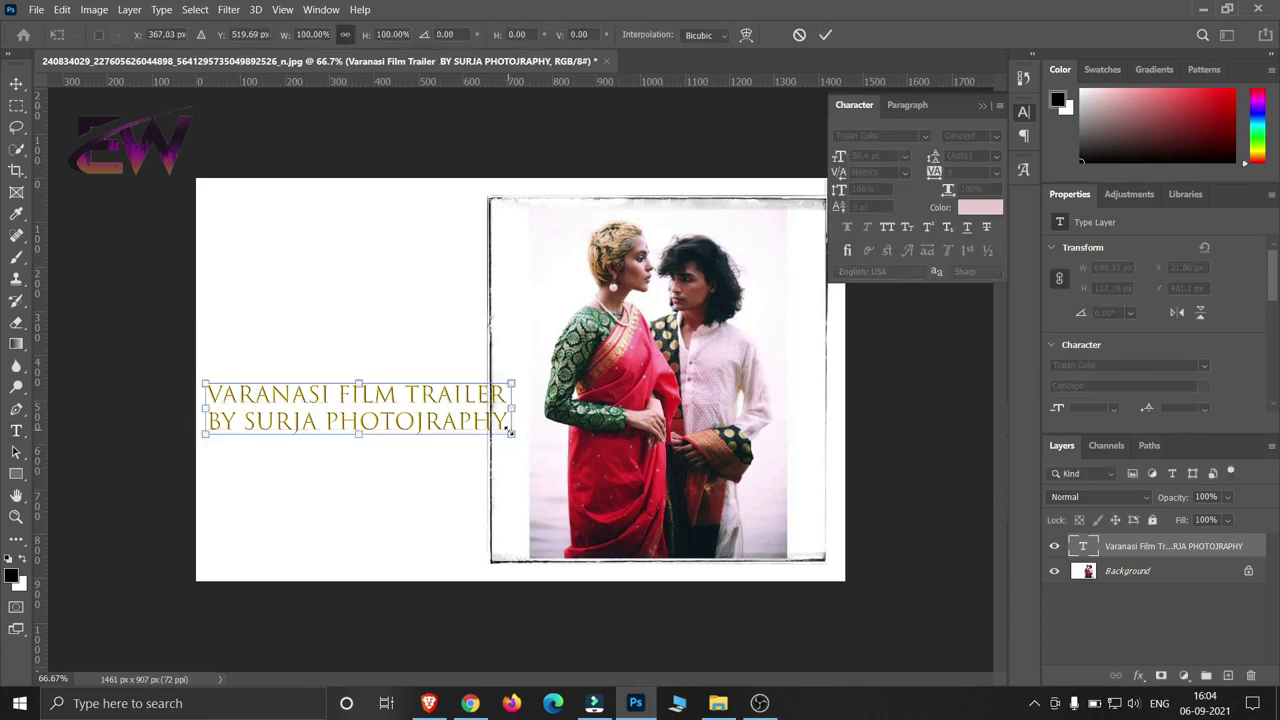
pyautogui.moveTo(508, 434)
pyautogui.mouseDown()
pyautogui.moveTo(742, 507)
pyautogui.moveTo(810, 510)
pyautogui.mouseUp()
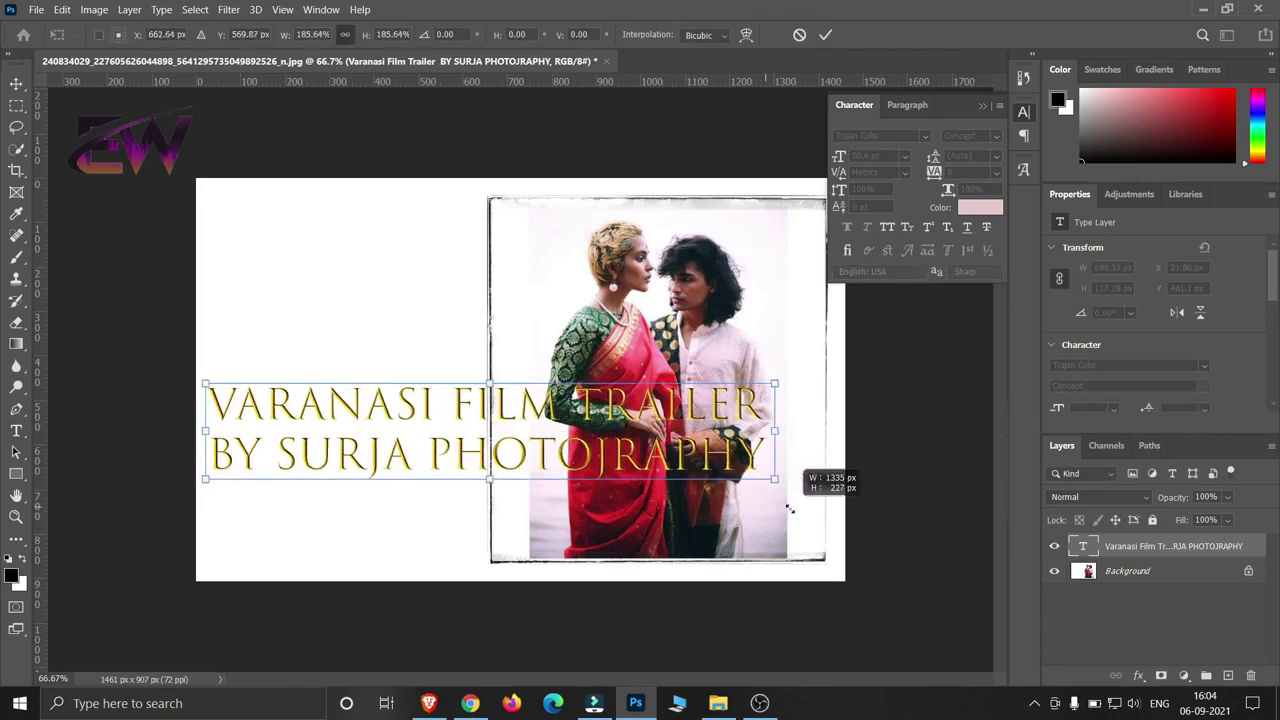
pyautogui.moveTo(584, 448); pyautogui.dragTo(604, 434)
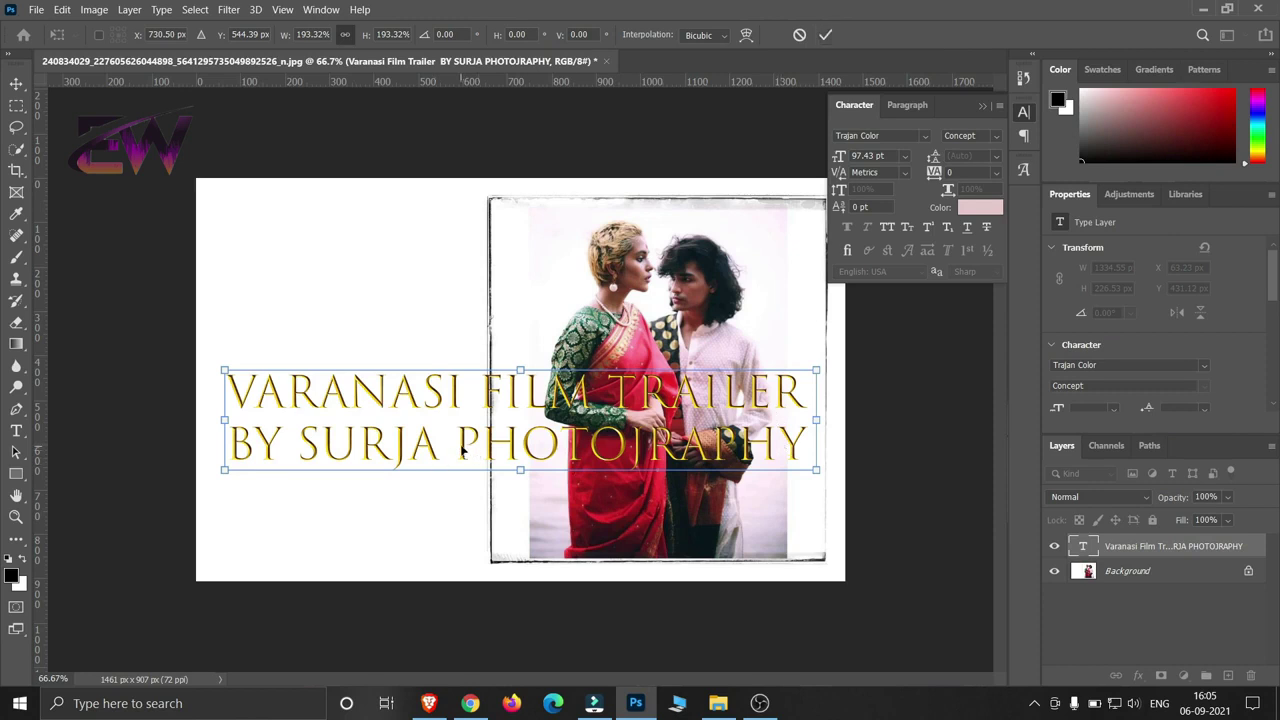
# Delete the credit line after TRAILER, leaving only VARANASI FILM TRAILER.
pyautogui.press('Return')
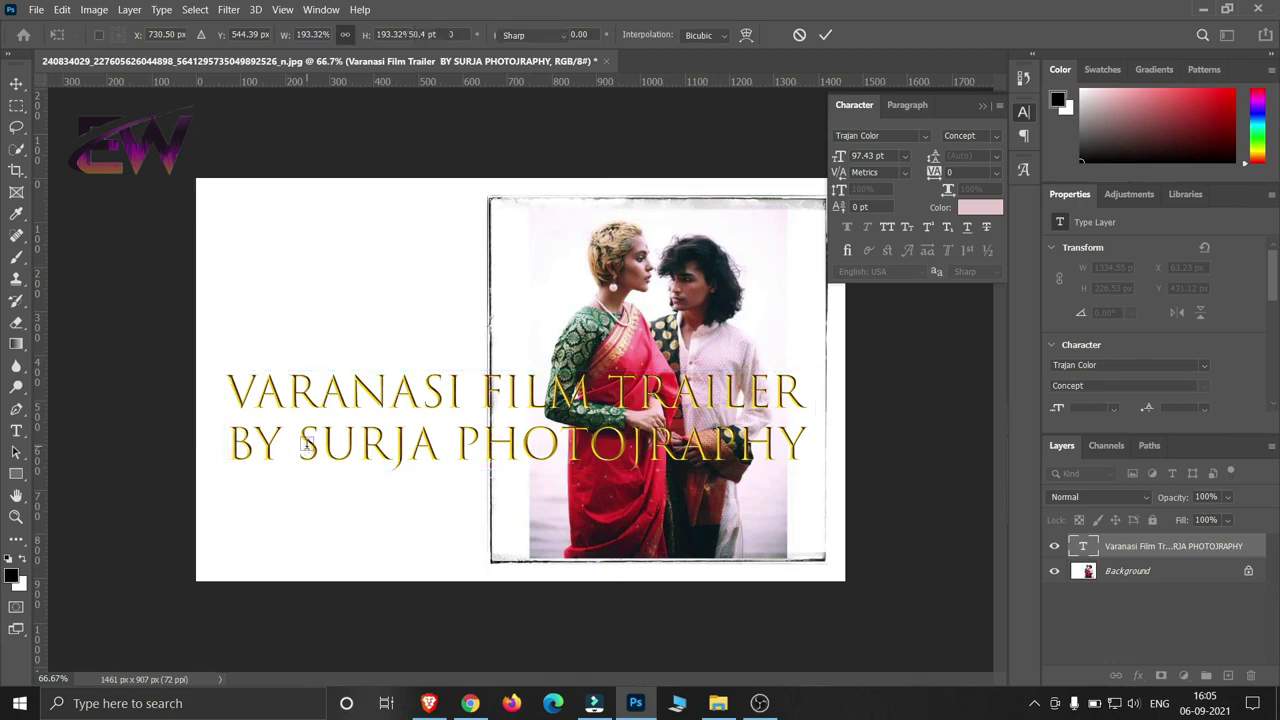
pyautogui.press('t')
pyautogui.click(304, 442)
pyautogui.moveTo(298, 442); pyautogui.dragTo(810, 447)
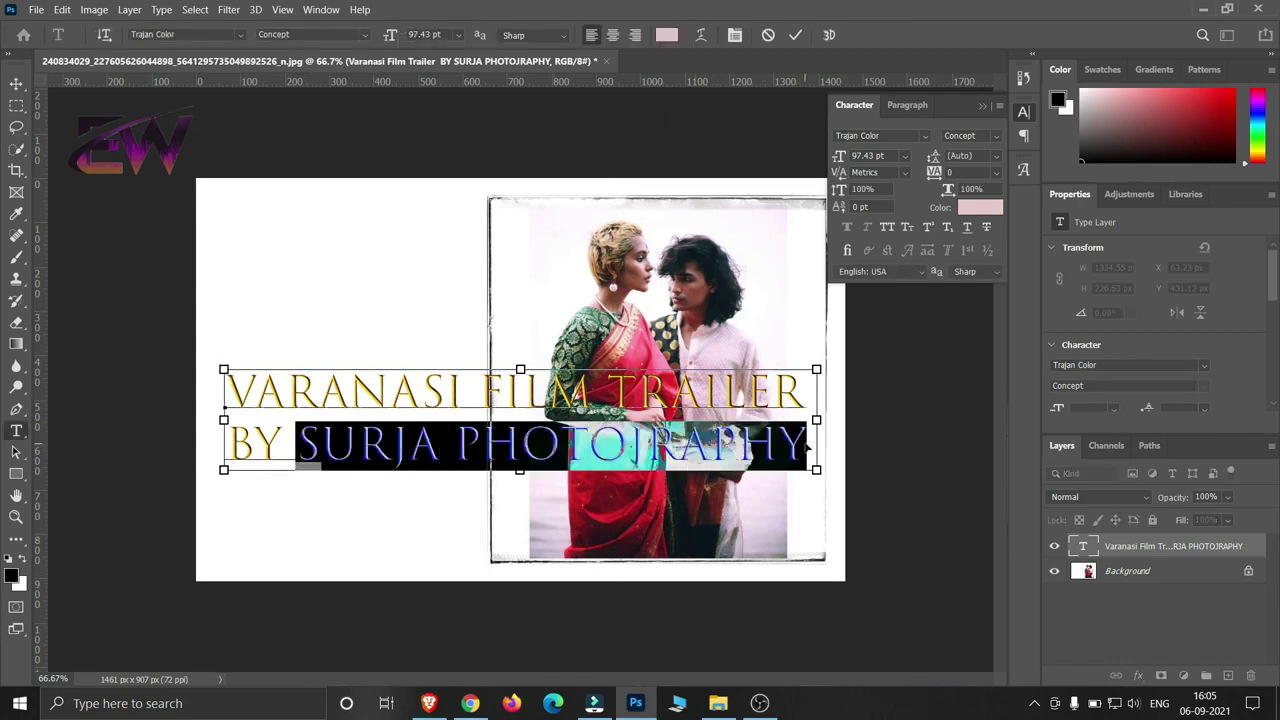
pyautogui.press('BackSpace')
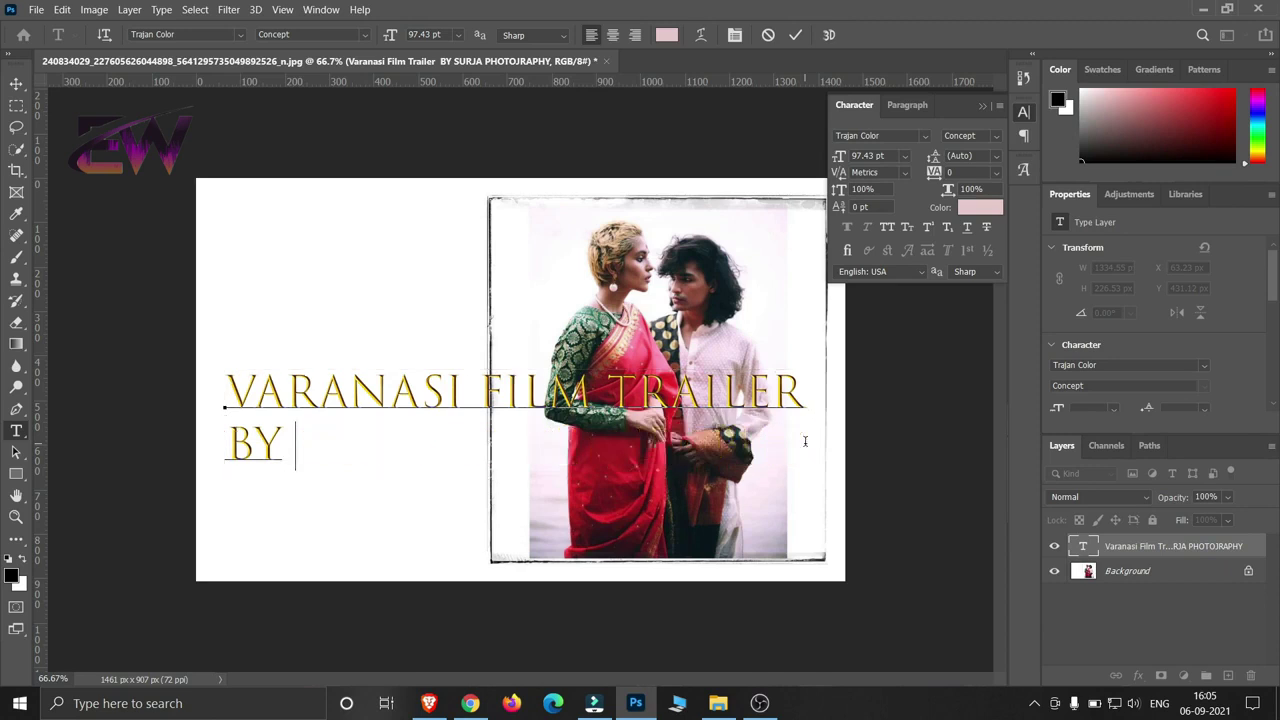
pyautogui.press('BackSpace')
pyautogui.press('BackSpace')
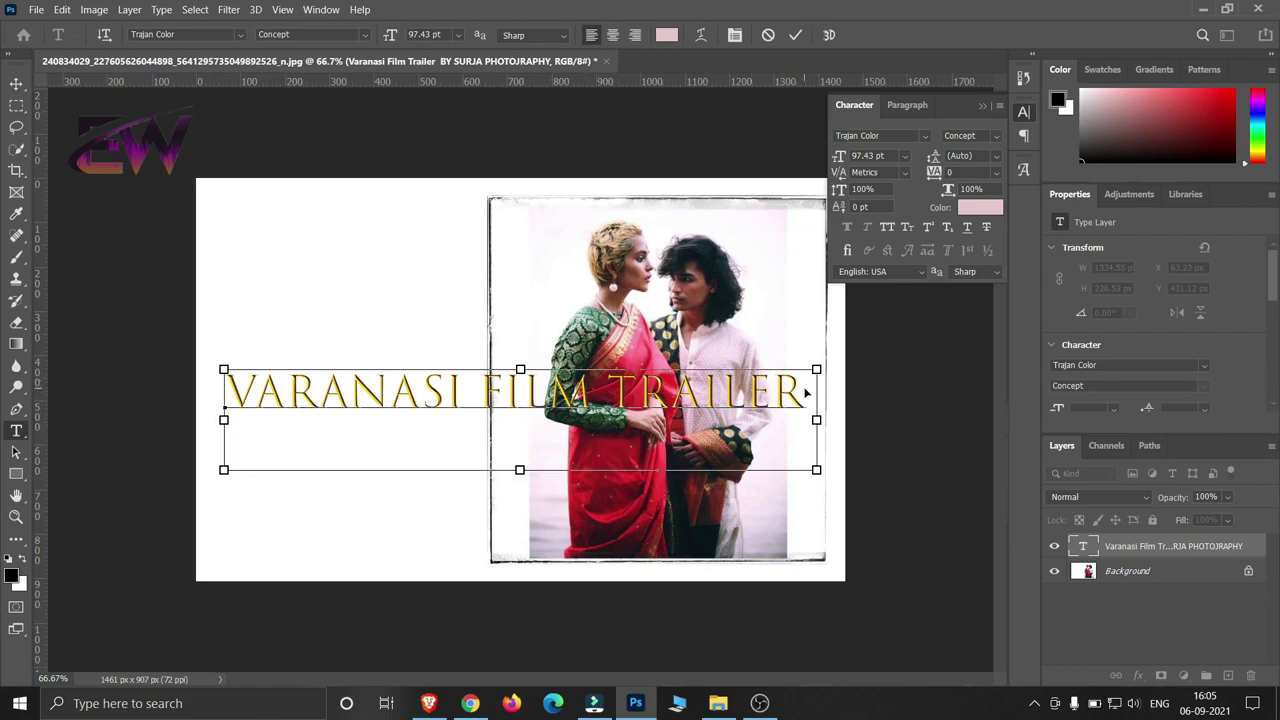
pyautogui.click(835, 418)
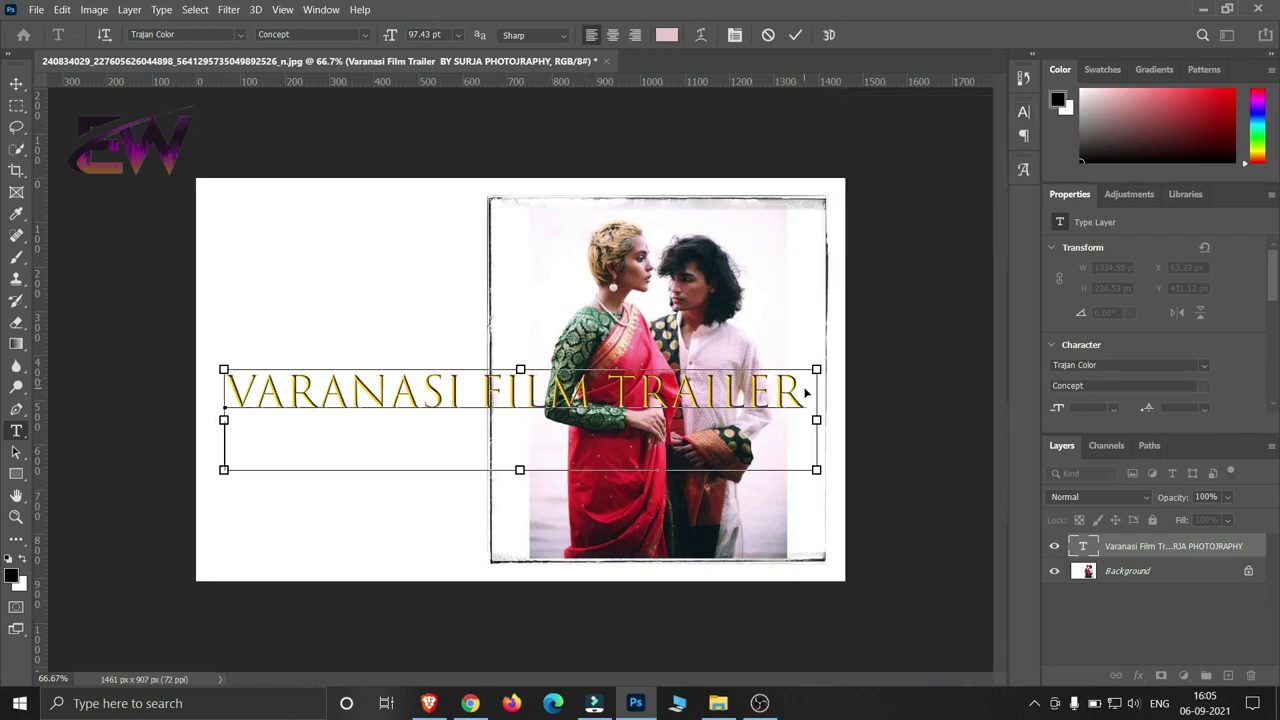
pyautogui.click(795, 34)
# Shrink the title to 44.42 pt and move it to the white half's top-left.
pyautogui.hotkey('ctrl', 't')
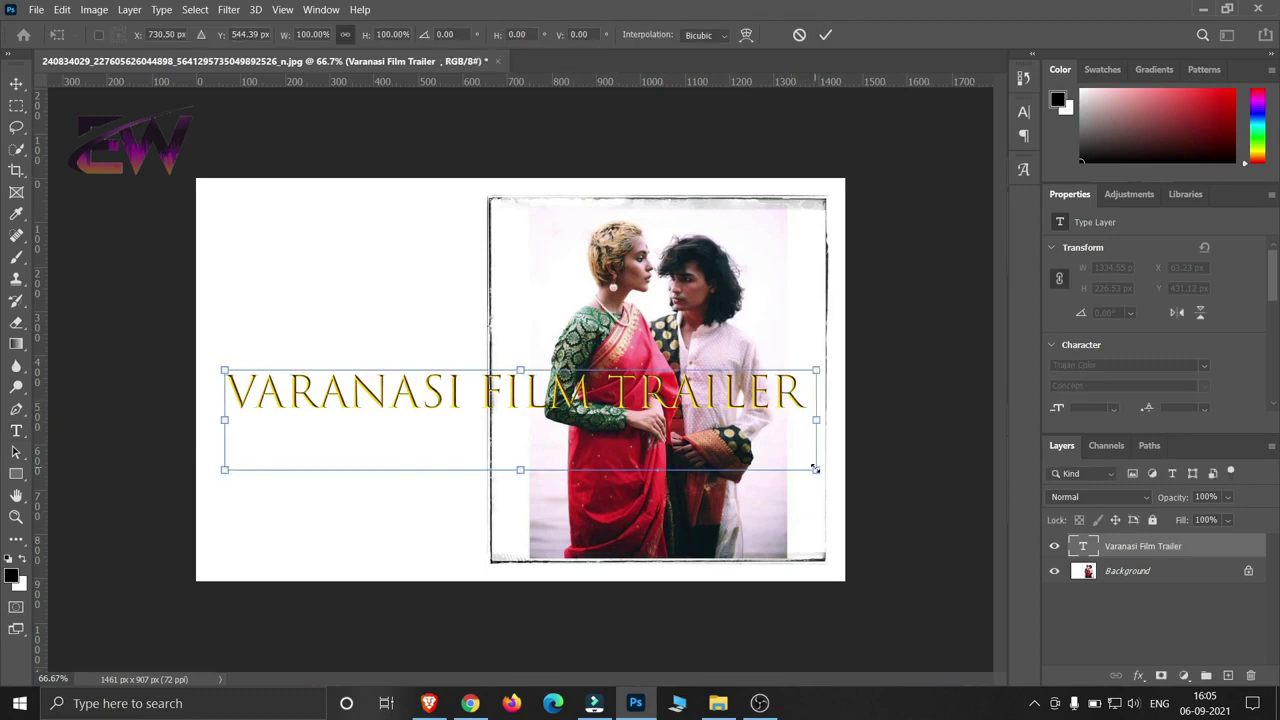
pyautogui.moveTo(811, 467); pyautogui.dragTo(482, 400)
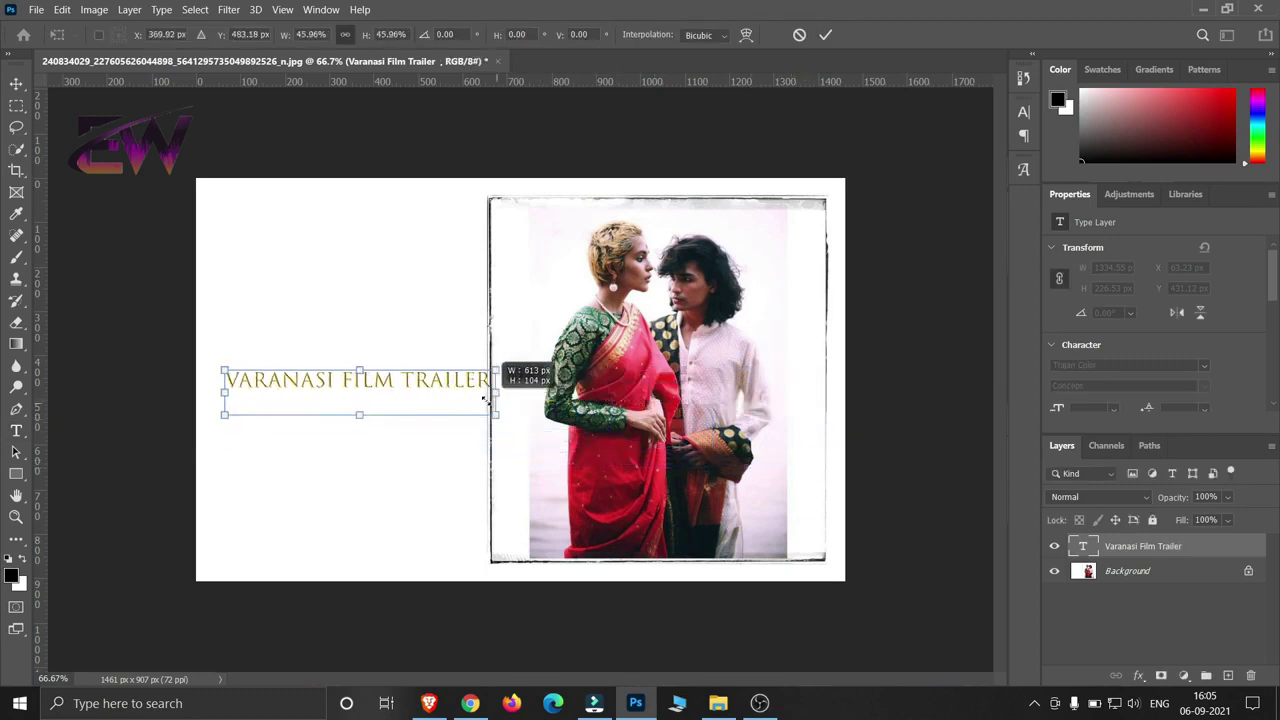
pyautogui.moveTo(359, 387); pyautogui.dragTo(345, 254)
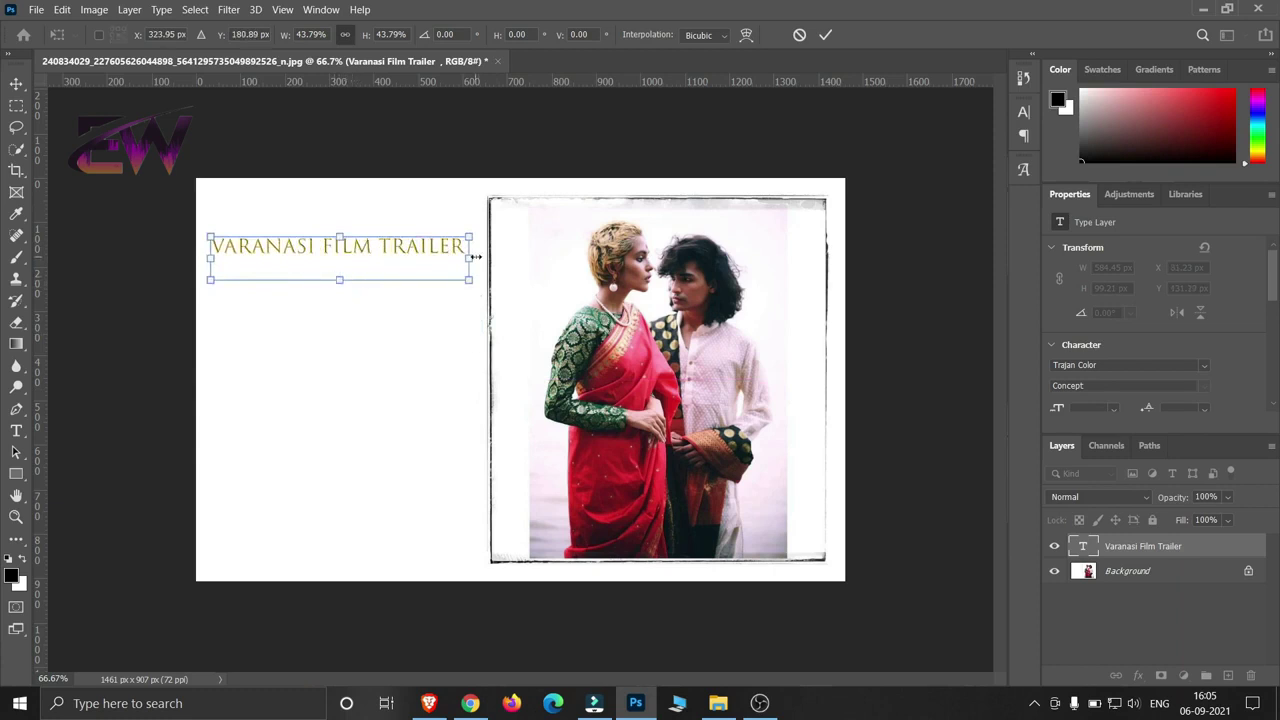
pyautogui.moveTo(470, 257); pyautogui.dragTo(481, 257)
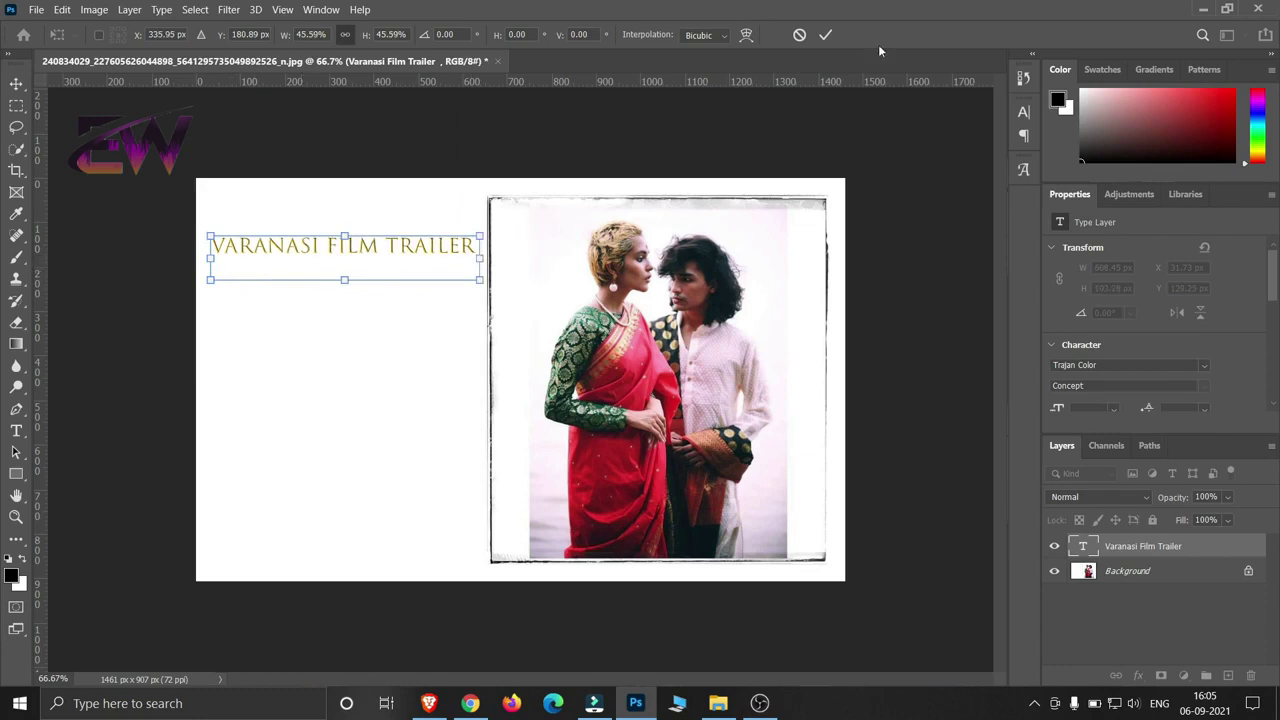
pyautogui.click(825, 34)
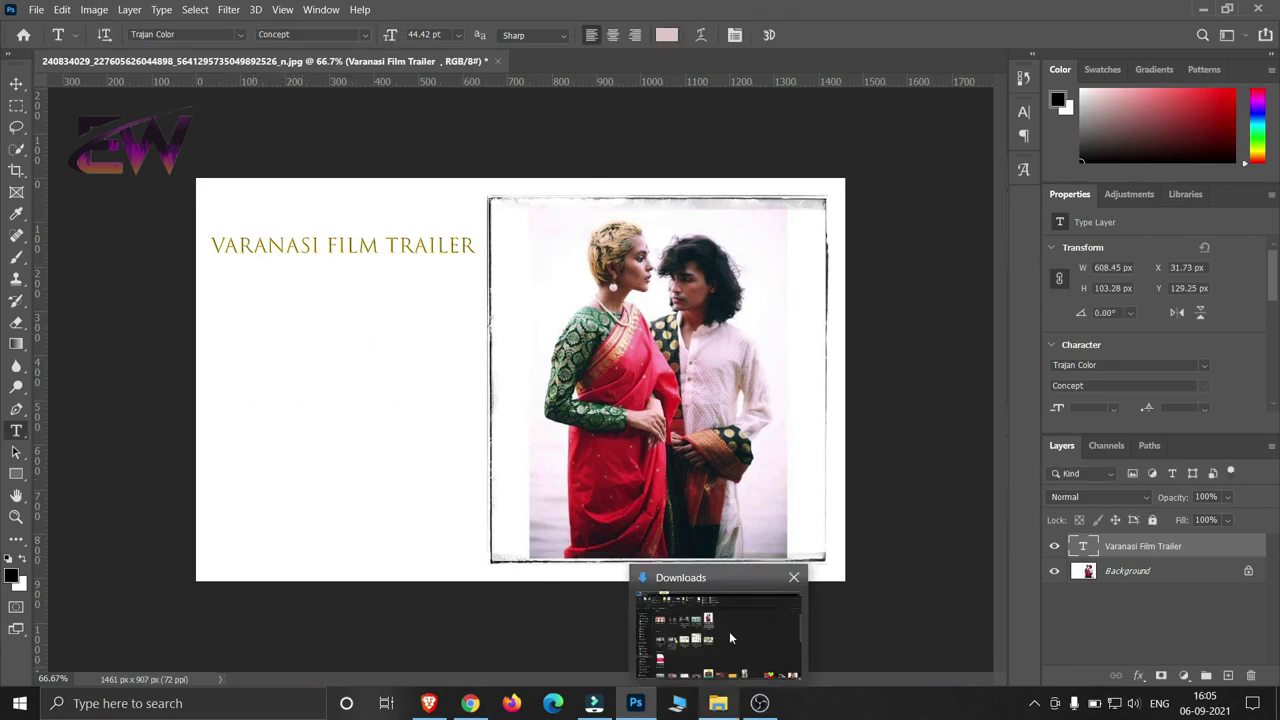
pyautogui.click(716, 705)
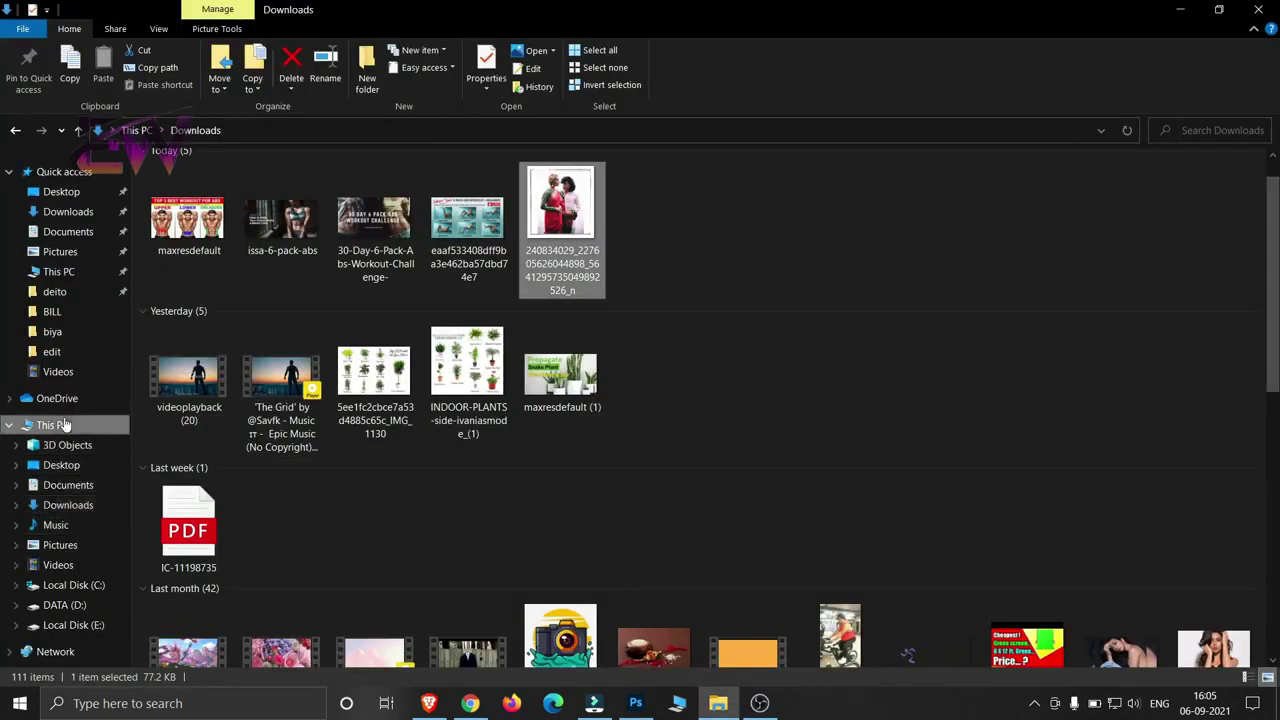
# Select the YouTube, Facebook and Instagram splash icons in DATA (D:) > MY LOGO and drag them to Photoshop.
pyautogui.click(52, 425)
pyautogui.doubleClick(439, 316)
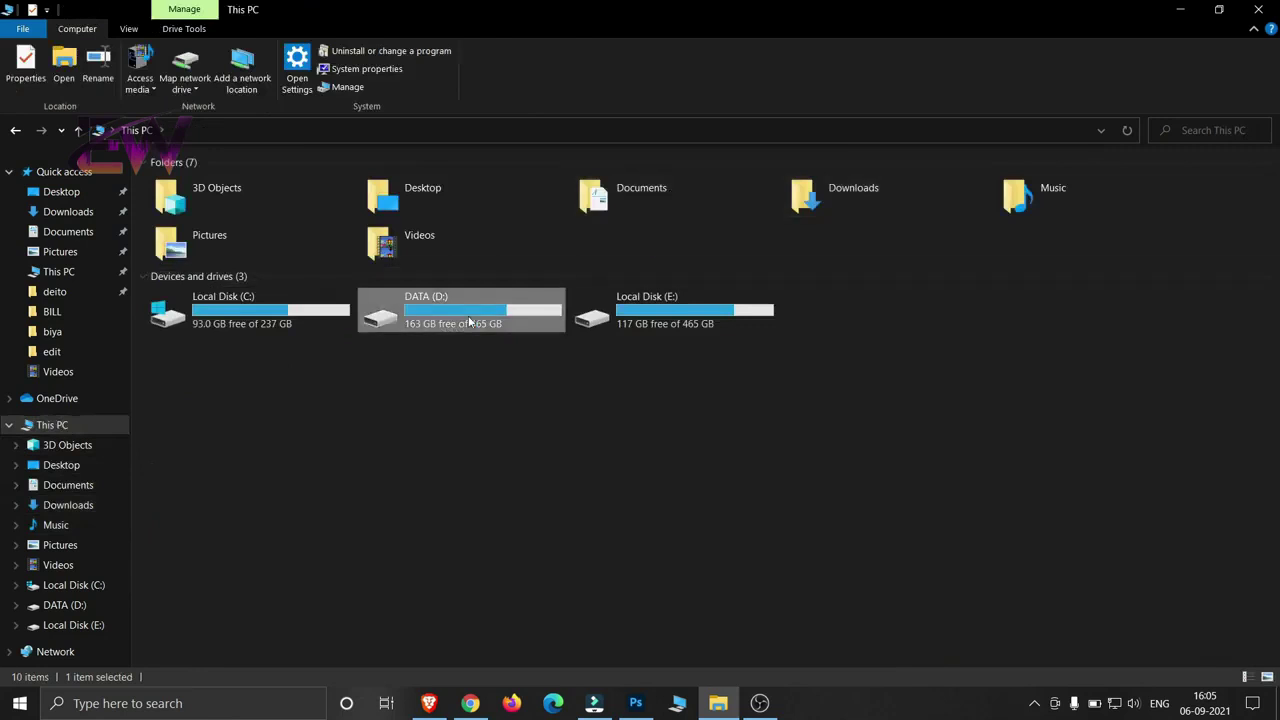
pyautogui.doubleClick(640, 208)
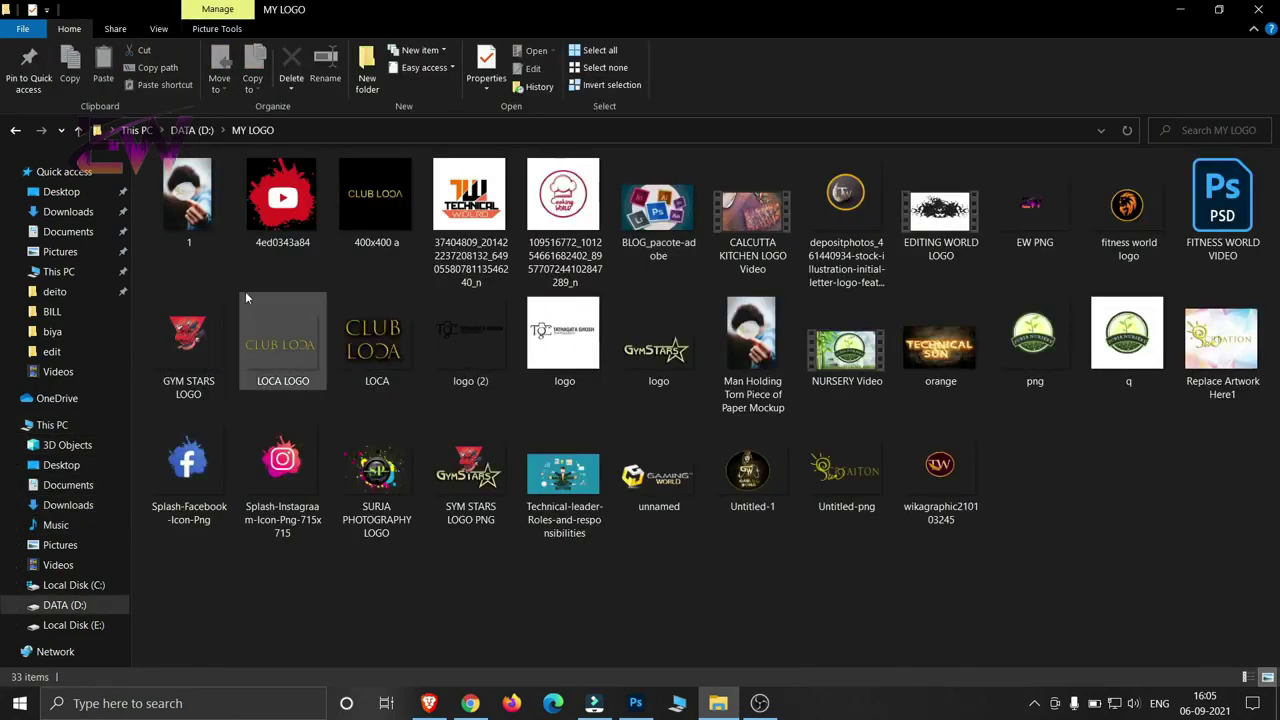
pyautogui.keyDown('ctrl'); pyautogui.click(170, 495); pyautogui.keyUp('ctrl')
pyautogui.keyDown('ctrl'); pyautogui.click(274, 486); pyautogui.keyUp('ctrl')
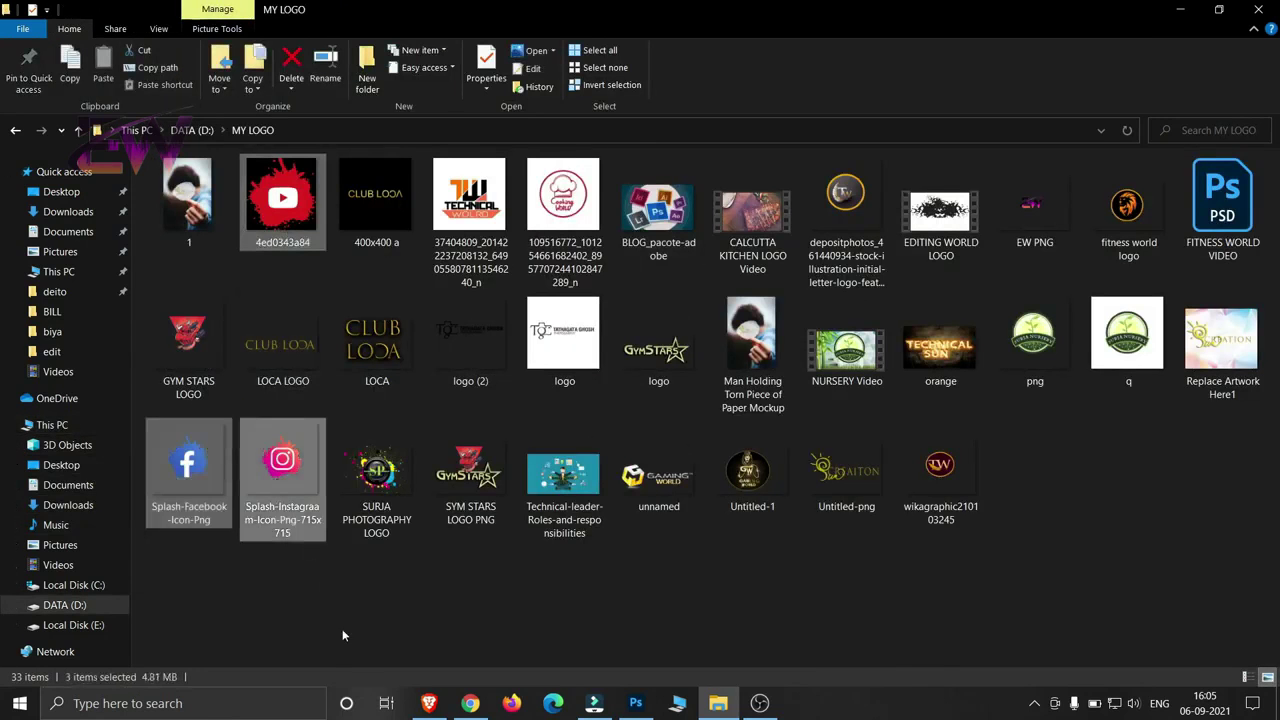
pyautogui.moveTo(255, 540); pyautogui.dragTo(640, 690)
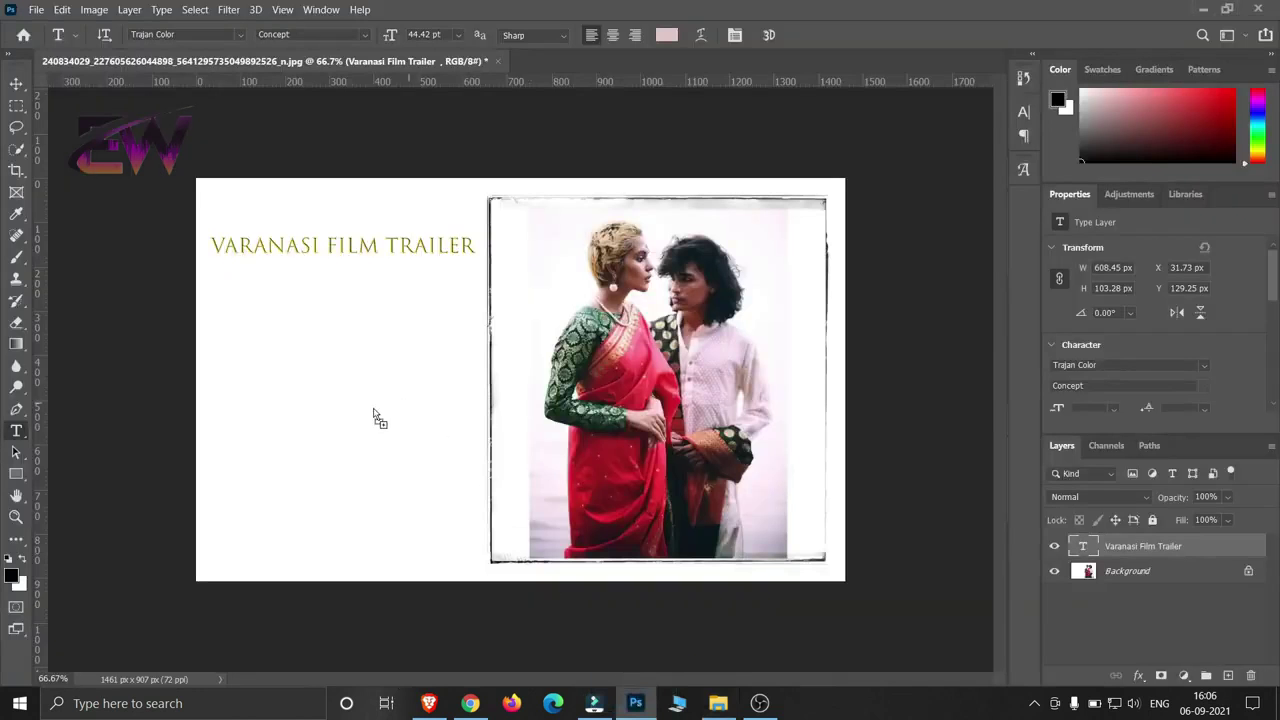
# Place the Instagram splash at icon size in the poster's bottom-left corner.
pyautogui.moveTo(640, 690); pyautogui.dragTo(355, 414)
pyautogui.moveTo(478, 360)
pyautogui.mouseDown()
pyautogui.moveTo(312, 393)
pyautogui.moveTo(322, 408)
pyautogui.mouseUp()
pyautogui.moveTo(203, 264); pyautogui.dragTo(436, 528)
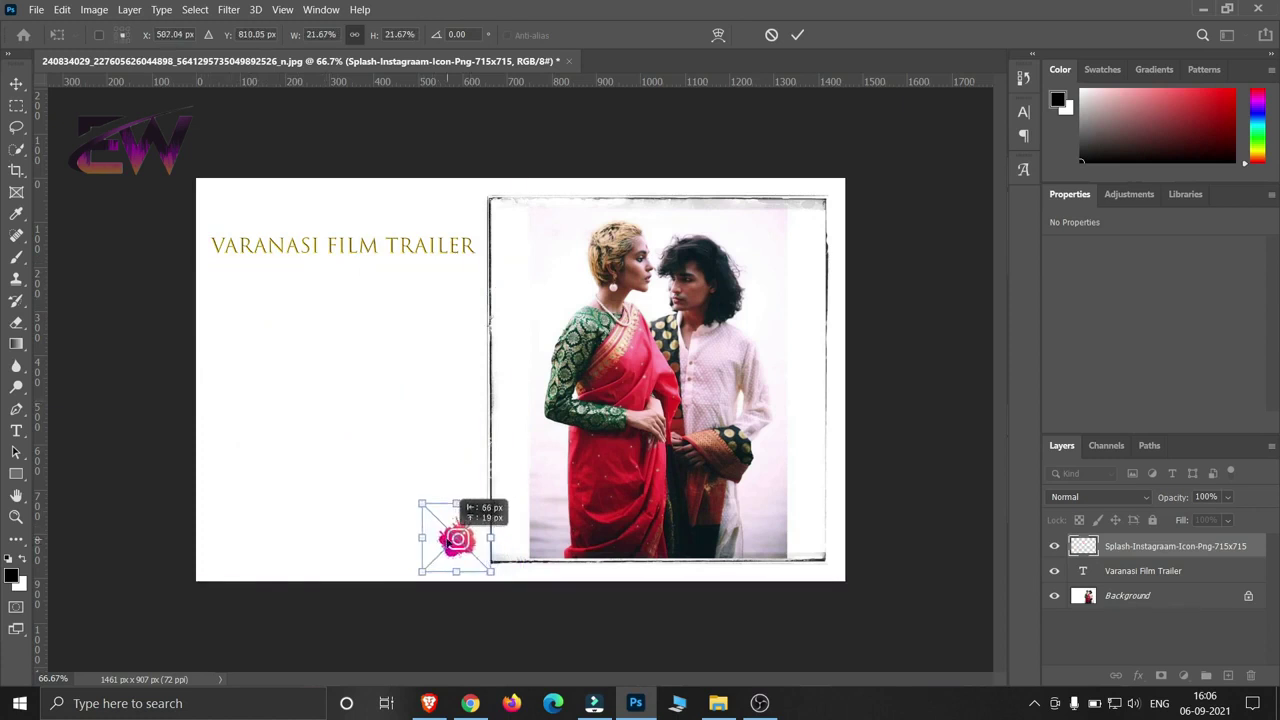
pyautogui.moveTo(486, 547)
pyautogui.mouseDown()
pyautogui.moveTo(245, 558)
pyautogui.moveTo(231, 547)
pyautogui.moveTo(246, 526)
pyautogui.moveTo(224, 541)
pyautogui.mouseUp()
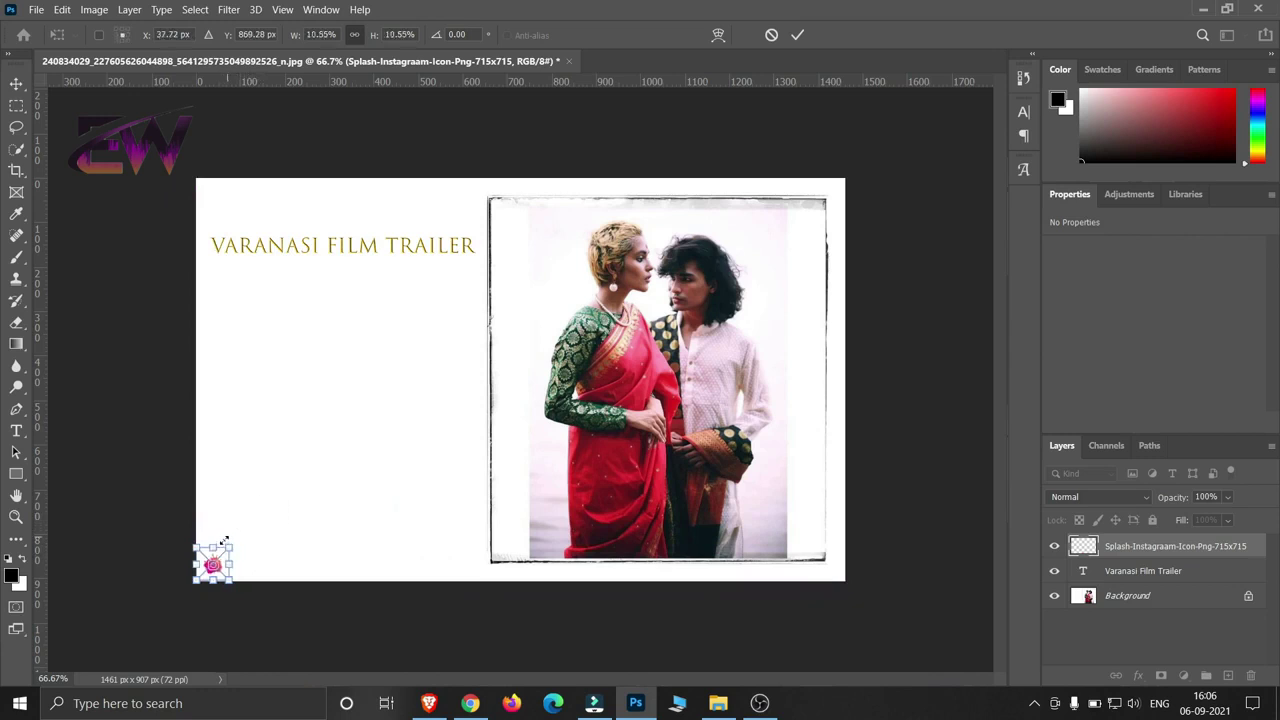
pyautogui.click(797, 34)
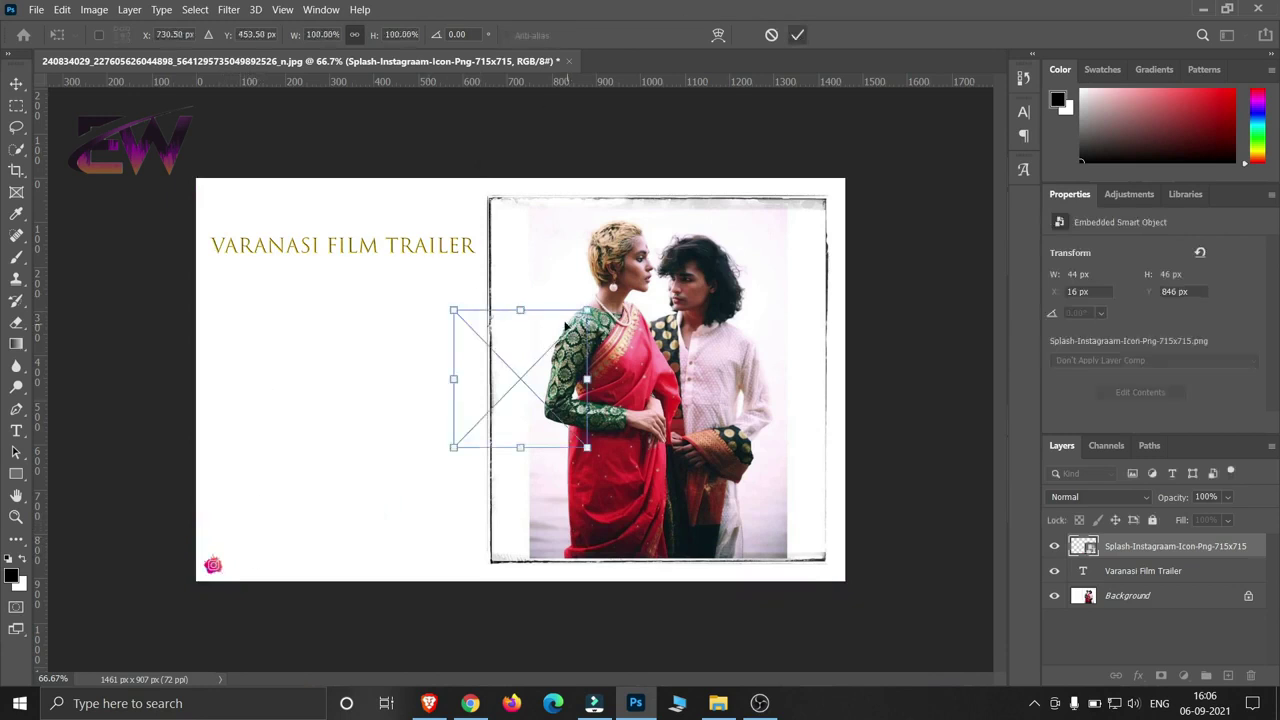
# Shrink the YouTube splash to icon size in the lower left.
pyautogui.moveTo(565, 325); pyautogui.dragTo(307, 508)
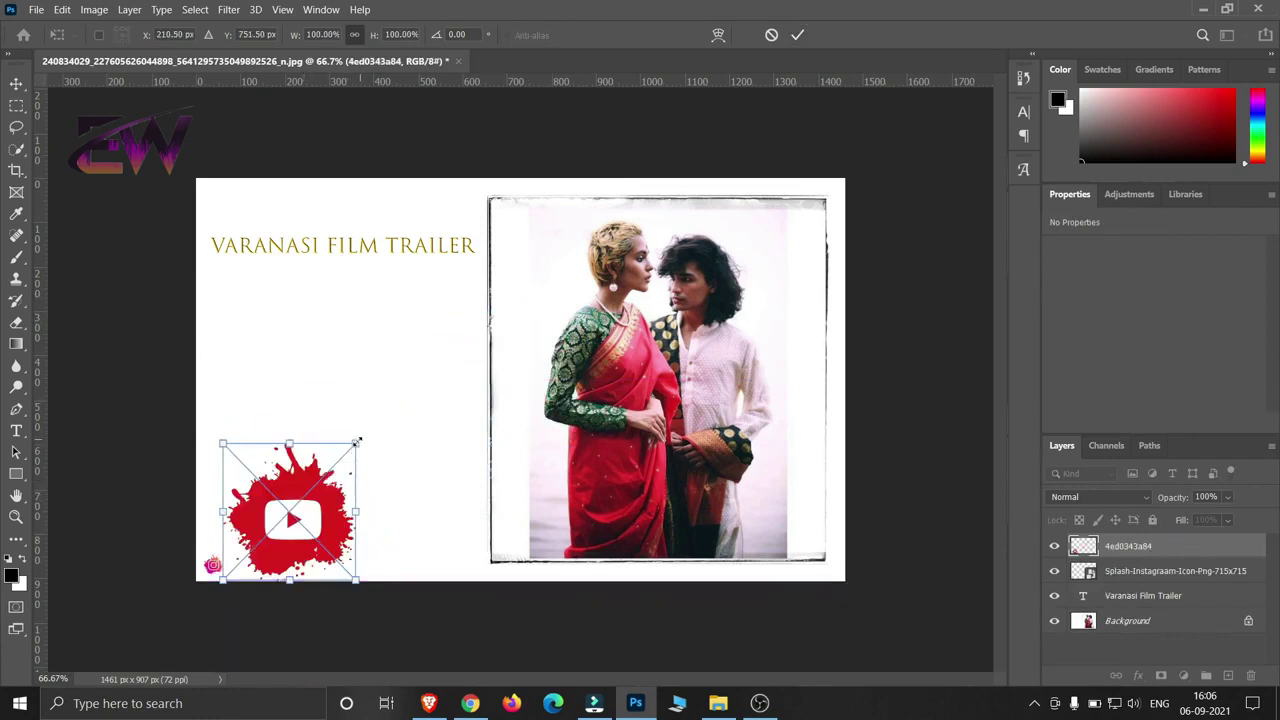
pyautogui.moveTo(357, 440)
pyautogui.mouseDown()
pyautogui.moveTo(234, 560)
pyautogui.moveTo(244, 551)
pyautogui.mouseUp()
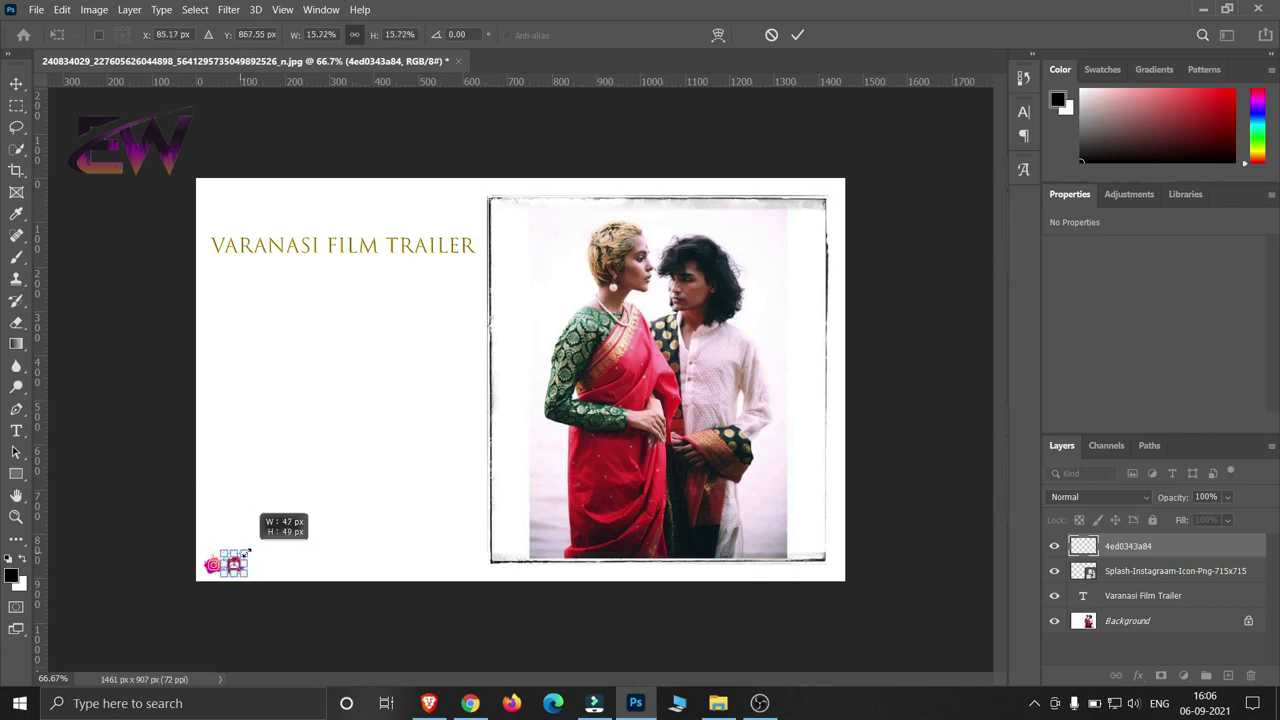
pyautogui.click(797, 35)
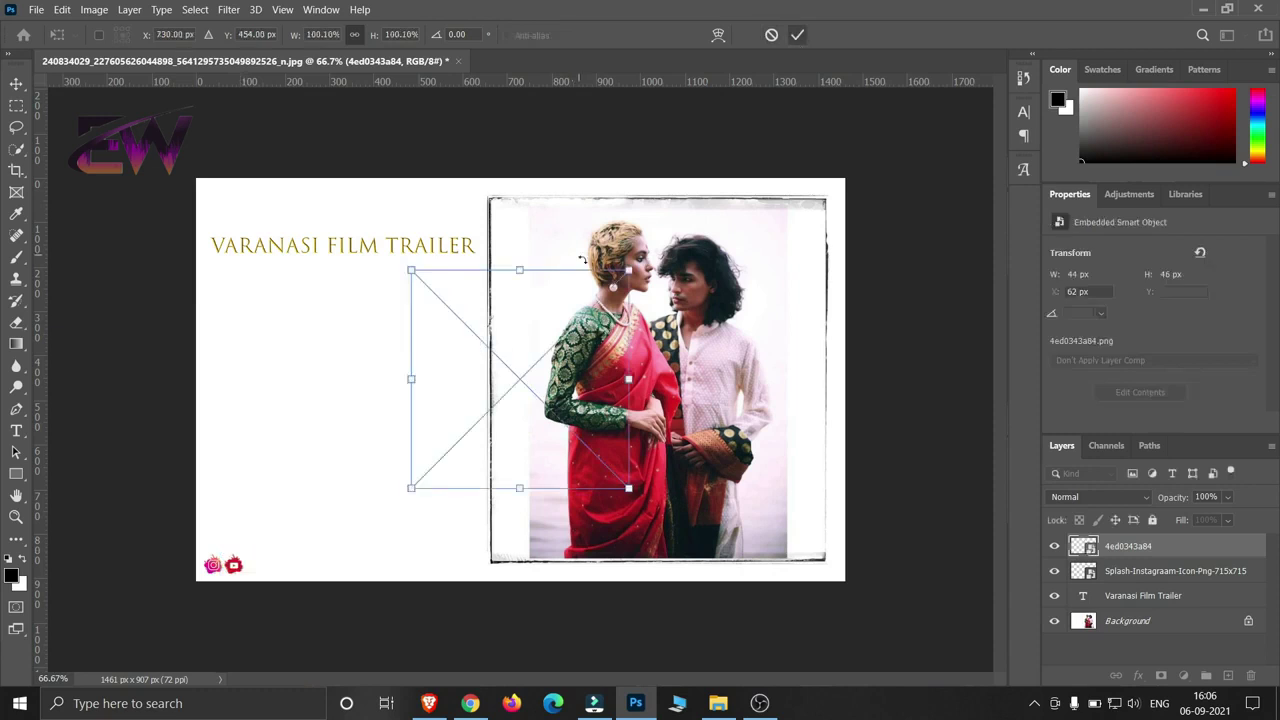
# Size the Facebook splash to 44 × 46 px and line it up beside the others.
pyautogui.moveTo(632, 268)
pyautogui.mouseDown()
pyautogui.moveTo(419, 443)
pyautogui.moveTo(432, 477)
pyautogui.moveTo(259, 563)
pyautogui.mouseUp()
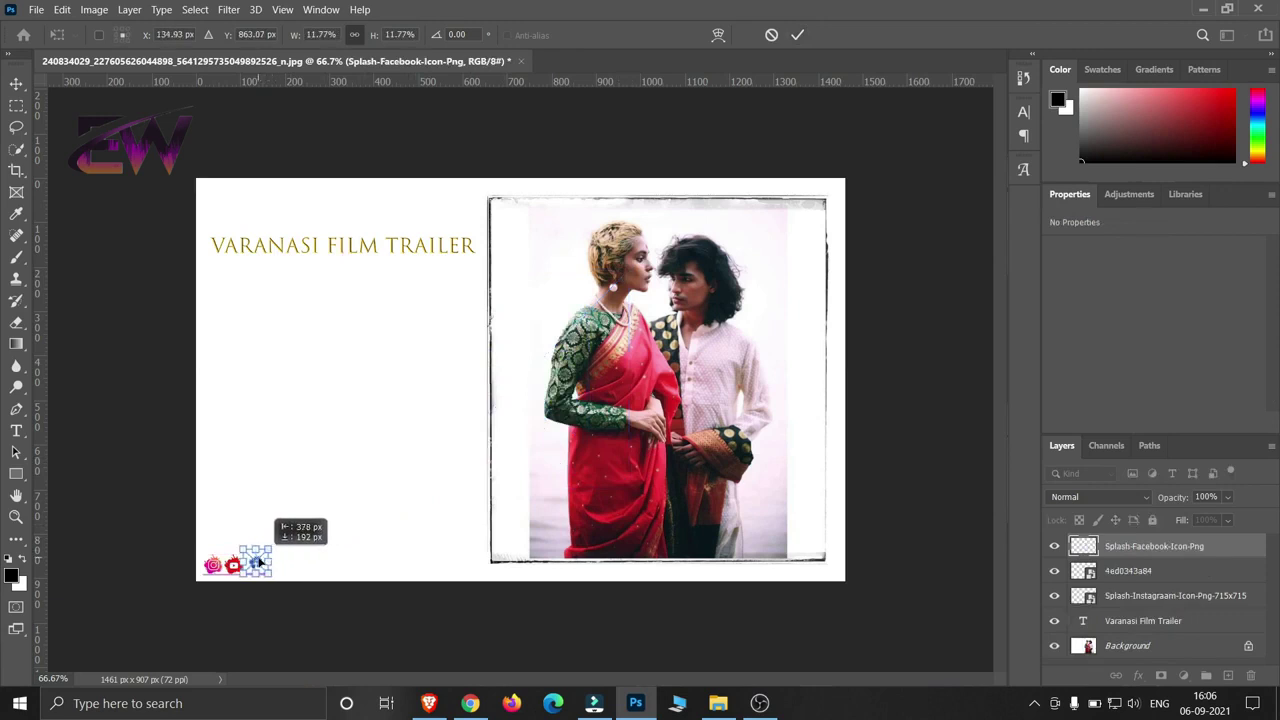
pyautogui.moveTo(256, 561)
pyautogui.mouseDown()
pyautogui.moveTo(272, 545)
pyautogui.moveTo(255, 565)
pyautogui.mouseUp()
pyautogui.press('Left')
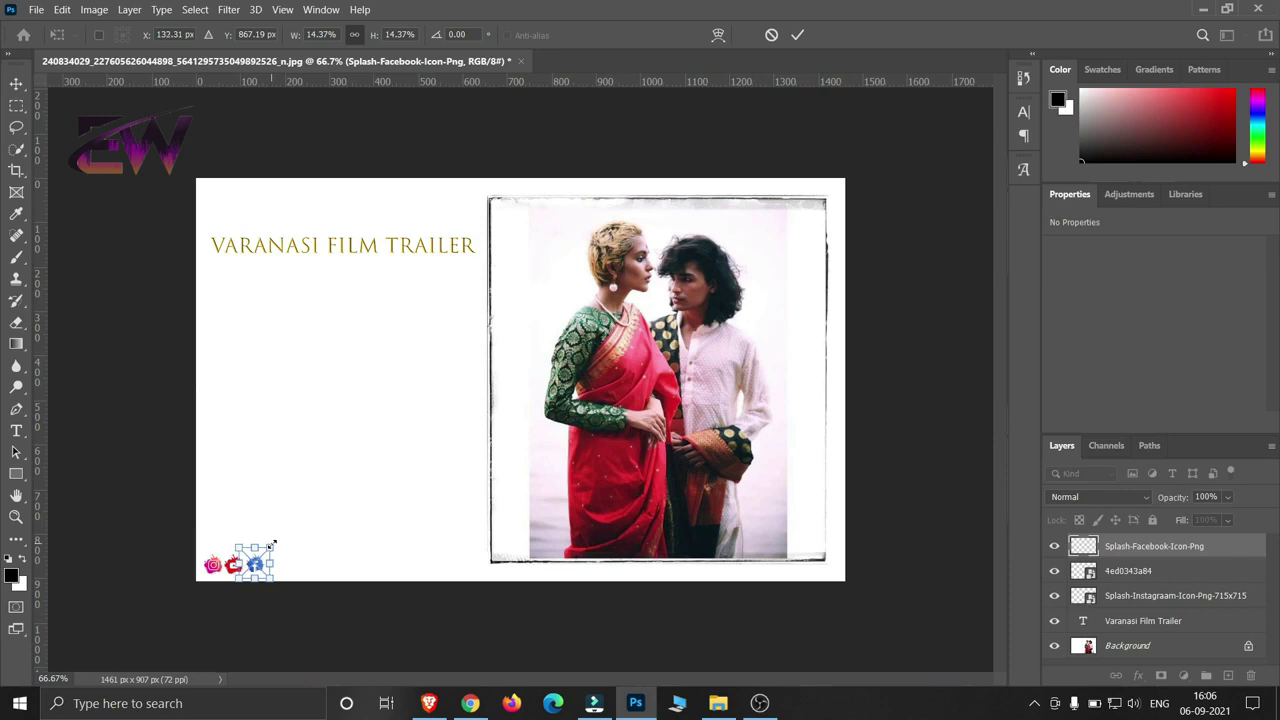
pyautogui.moveTo(272, 545); pyautogui.dragTo(273, 540)
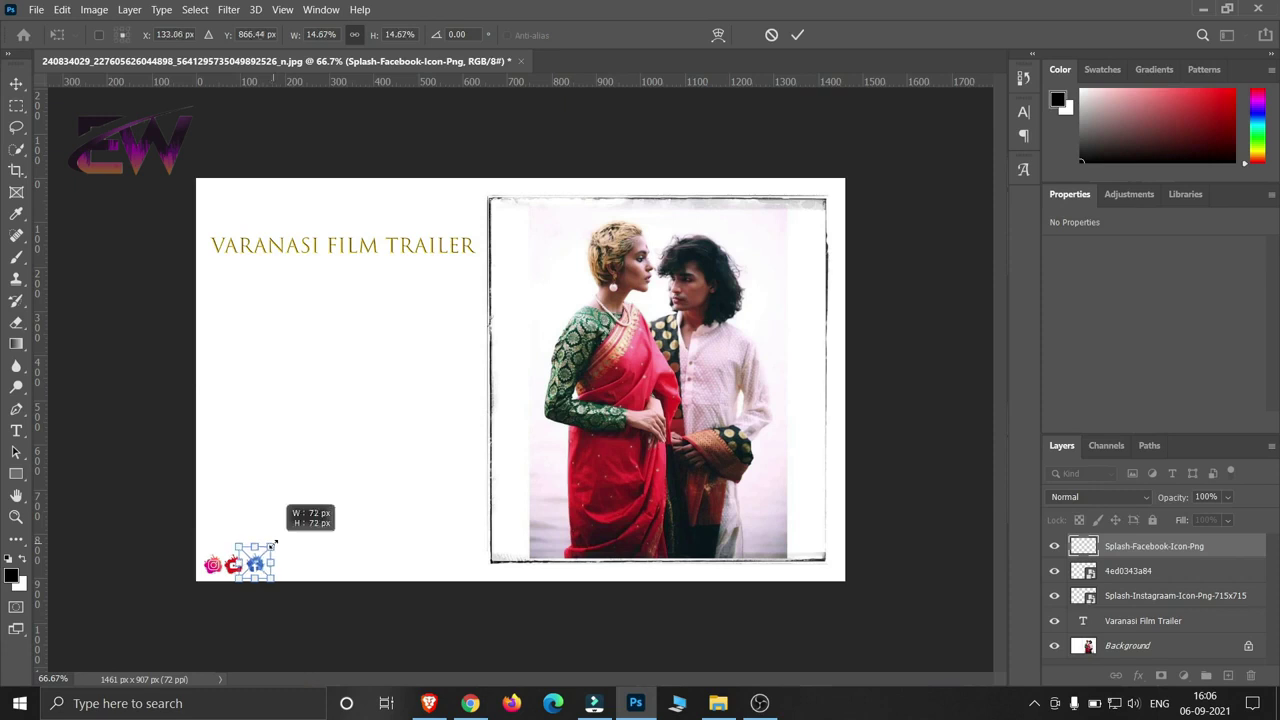
pyautogui.press('Down')
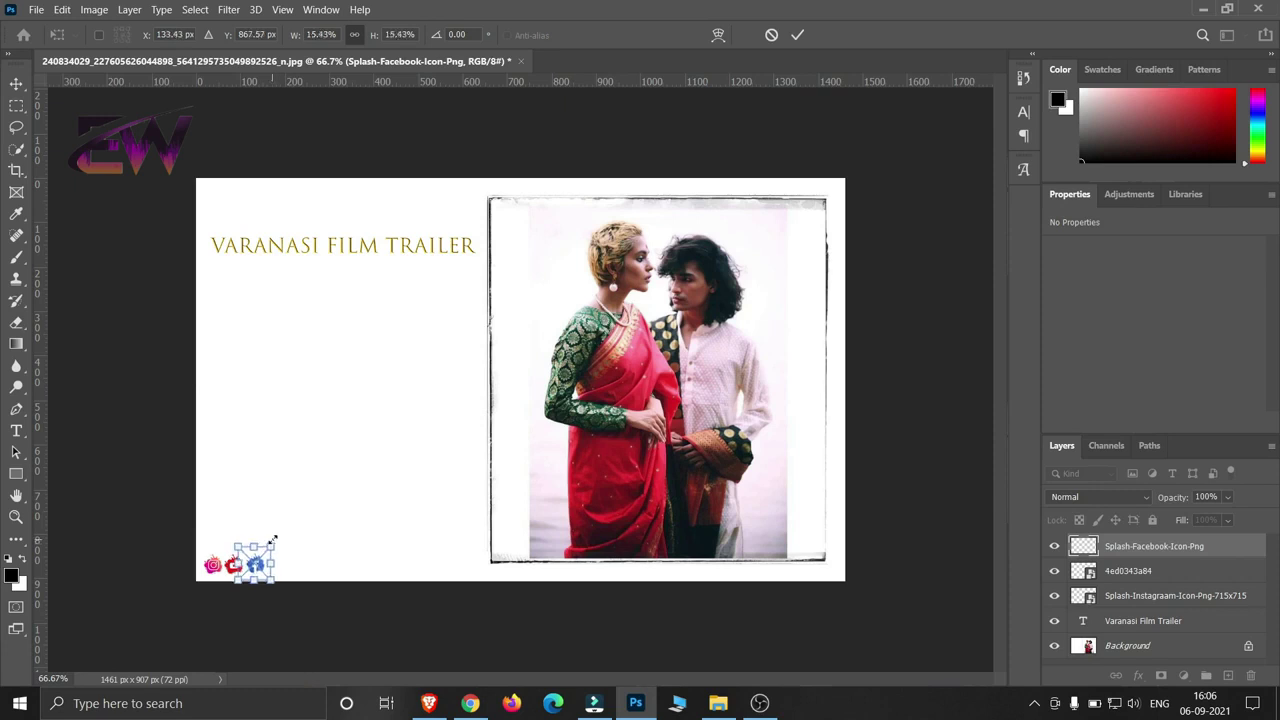
pyautogui.click(797, 34)
pyautogui.press('t')
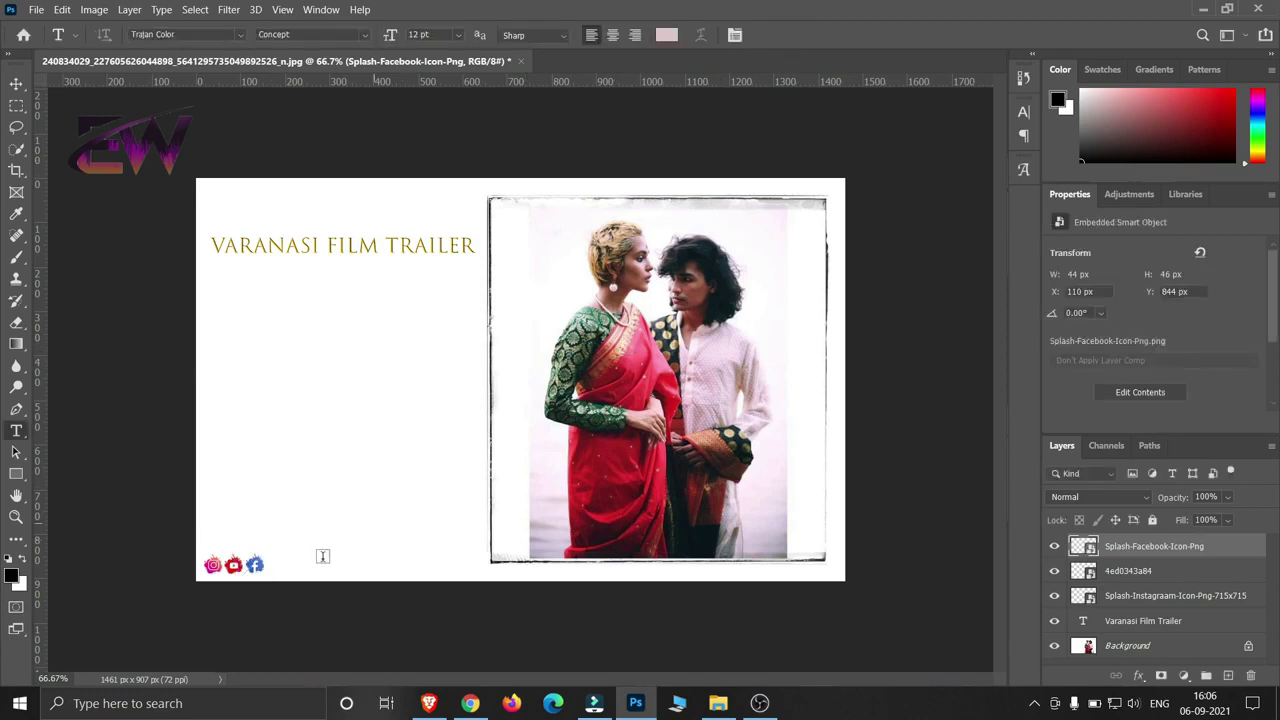
# Add a 'SURJA PHOTOJRAPHY' credit beside the social icons and enlarge it to 338.77 × 32.23 px.
pyautogui.click(272, 566)
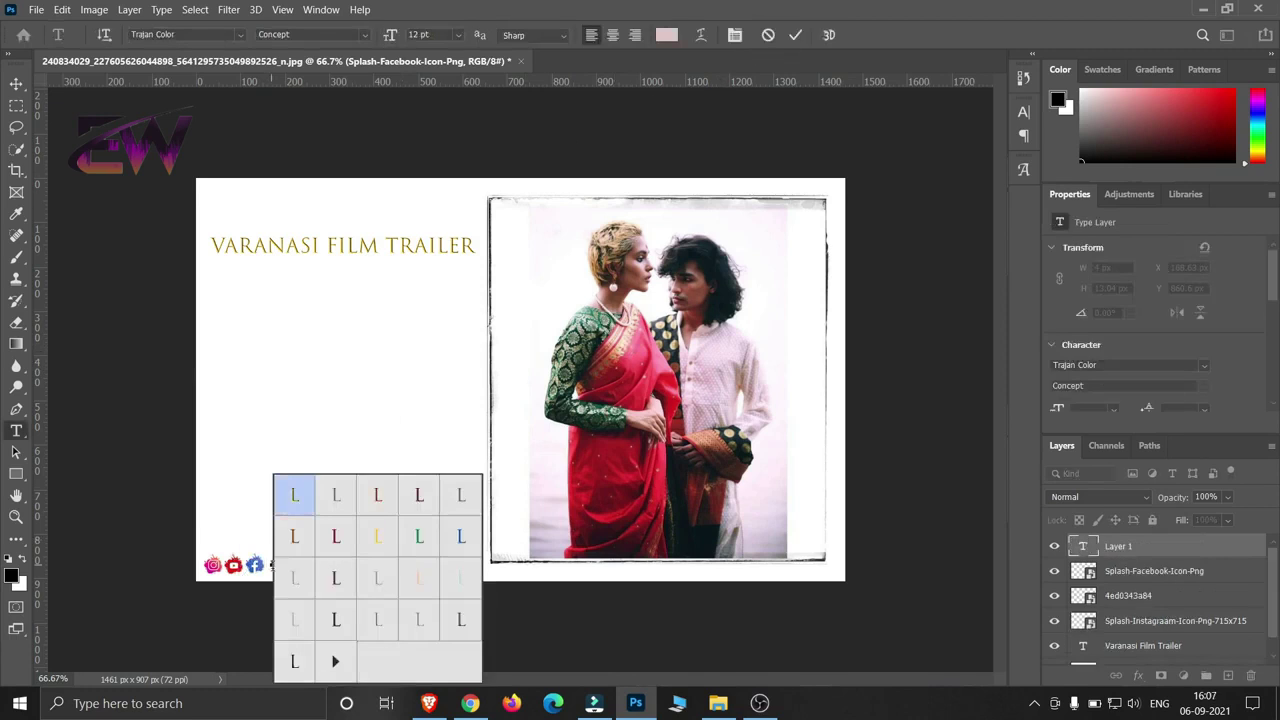
pyautogui.click(796, 36)
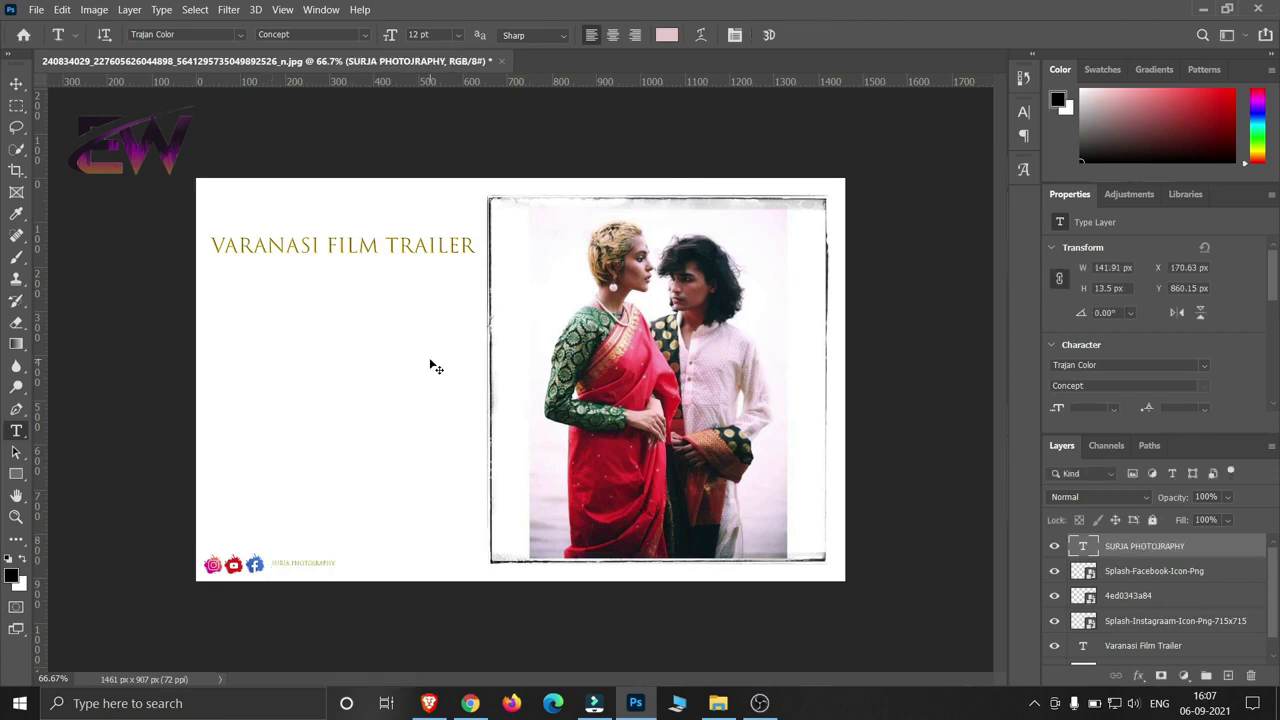
pyautogui.hotkey('ctrl', 't')
pyautogui.moveTo(336, 570)
pyautogui.mouseDown()
pyautogui.moveTo(428, 576)
pyautogui.moveTo(380, 566)
pyautogui.mouseUp()
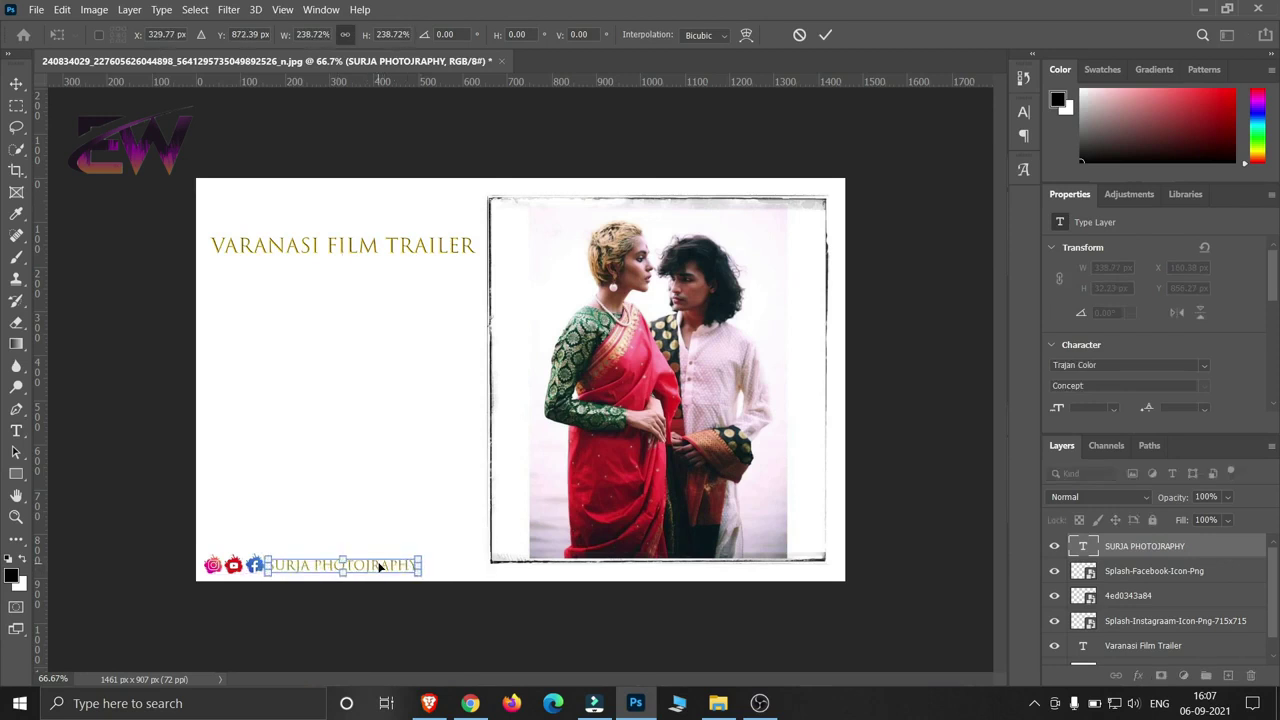
pyautogui.press('Right')
pyautogui.click(823, 37)
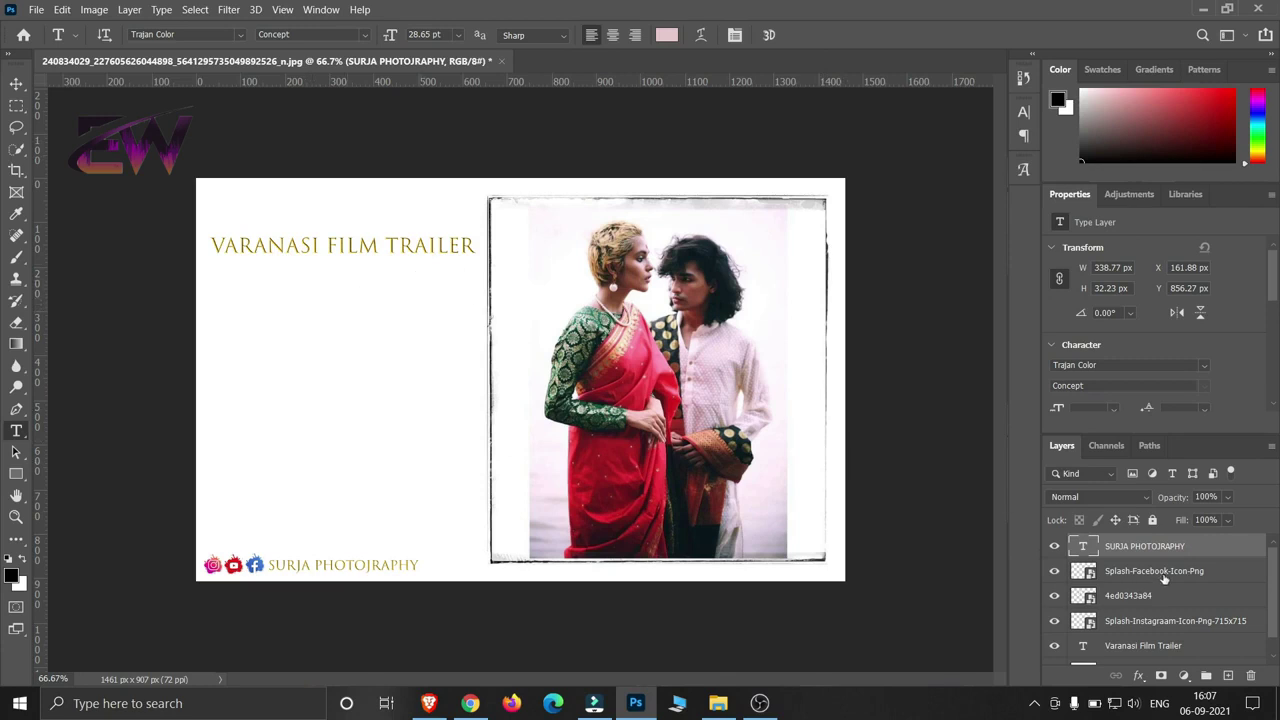
pyautogui.click(1148, 645)
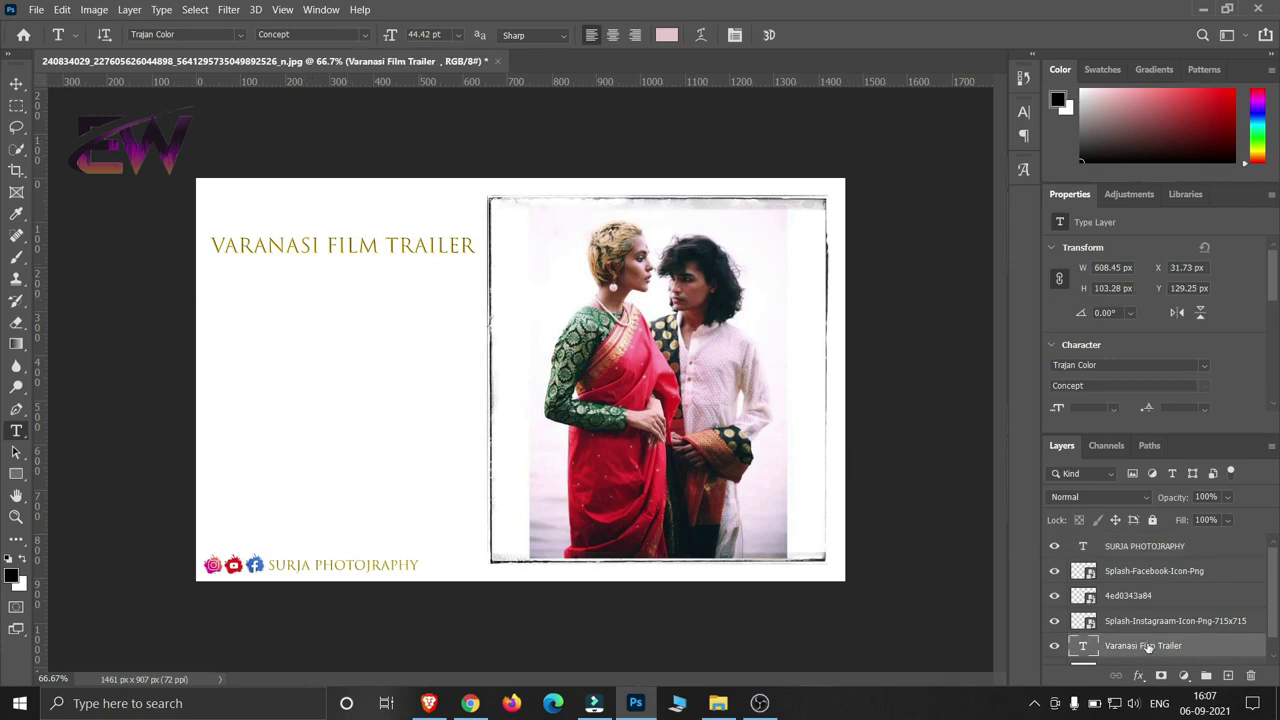
# Commit the pending title transform, then add and delete a placeholder text layer.
pyautogui.hotkey('ctrl', 't')
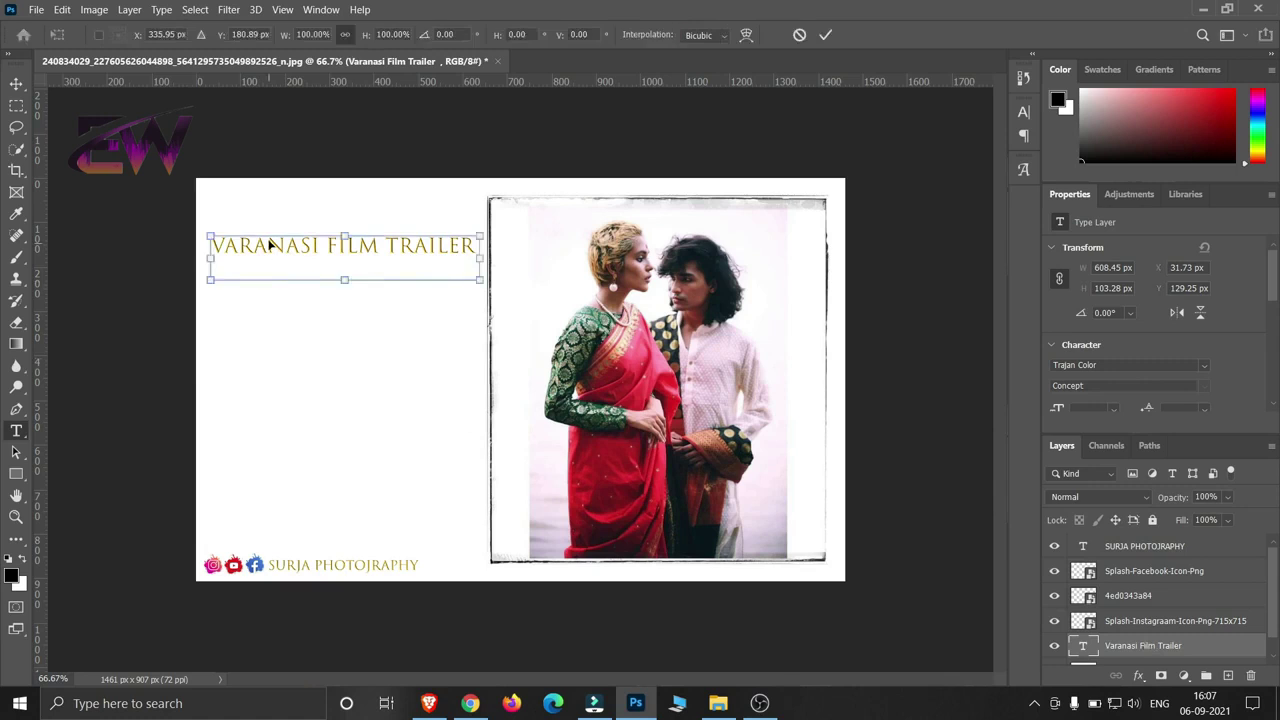
pyautogui.press('Return')
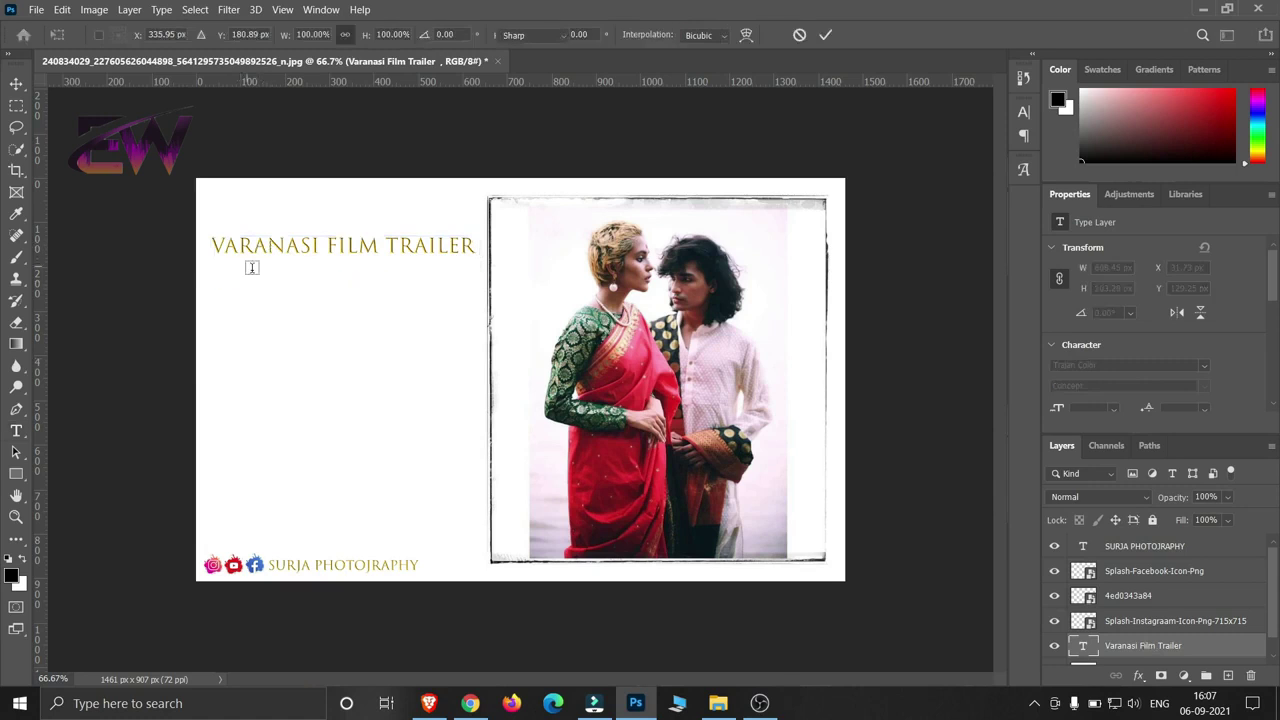
pyautogui.press('t')
pyautogui.click(227, 260)
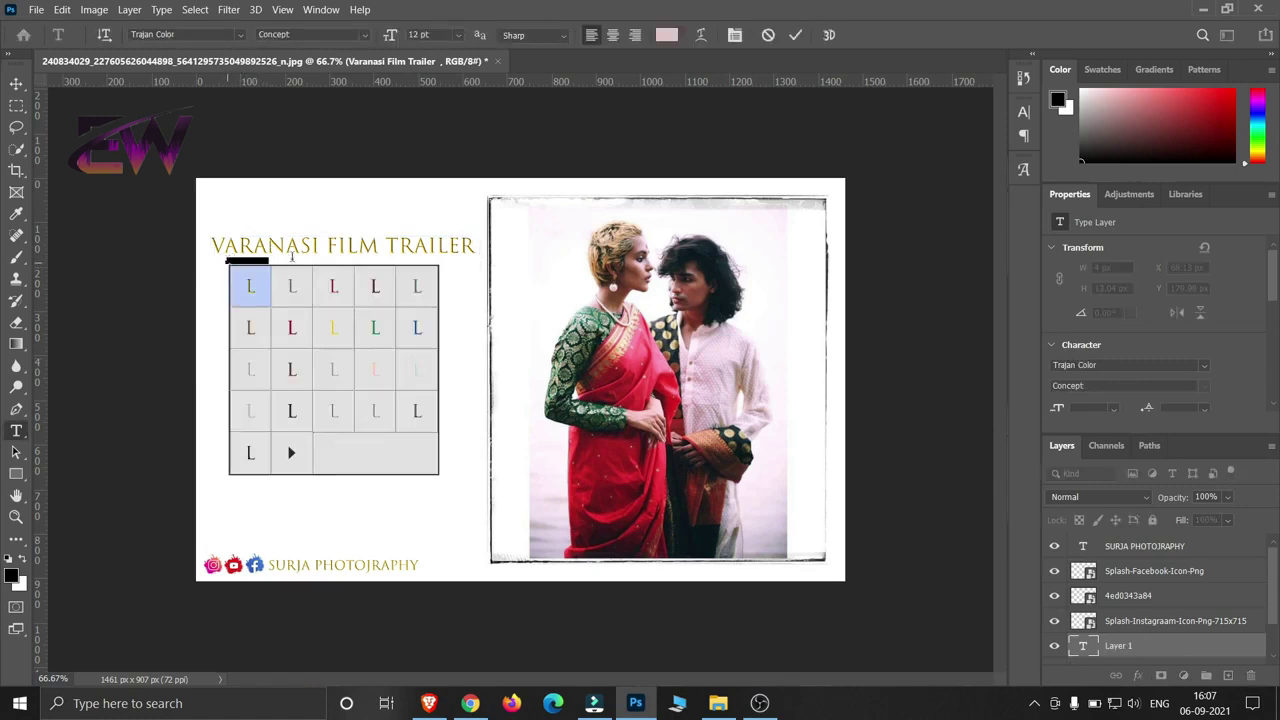
pyautogui.click(797, 35)
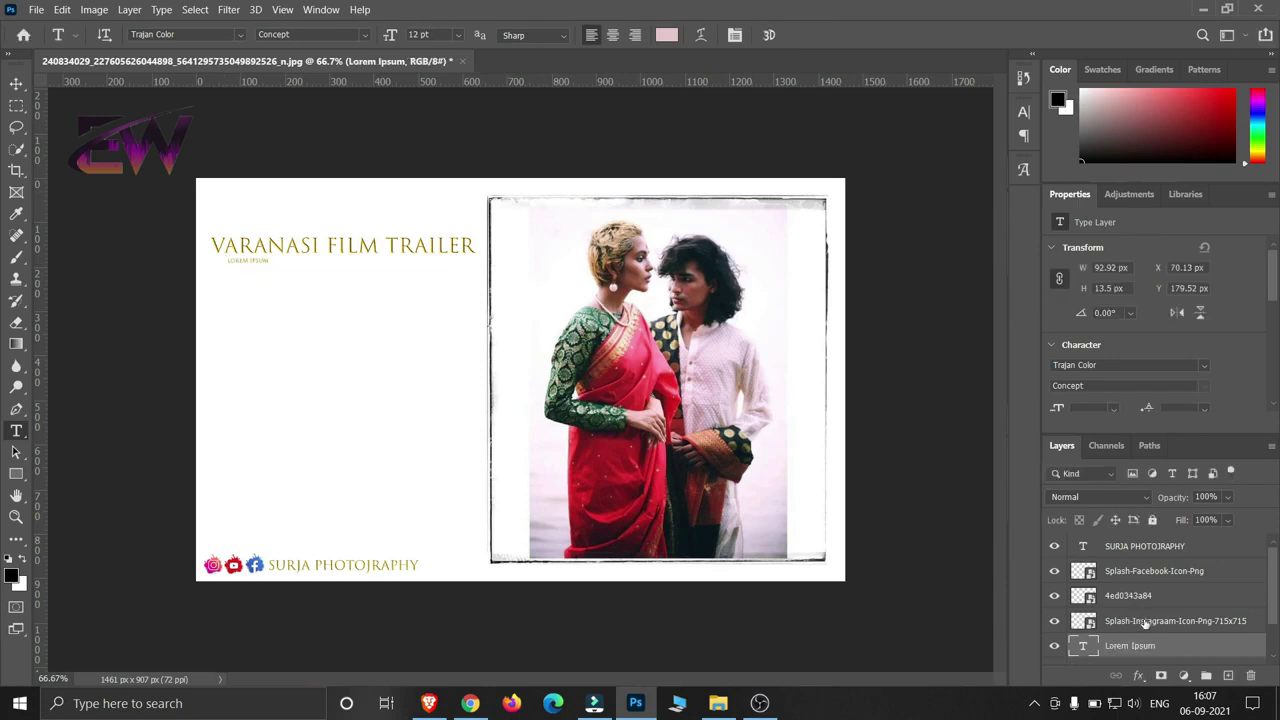
pyautogui.press('Delete')
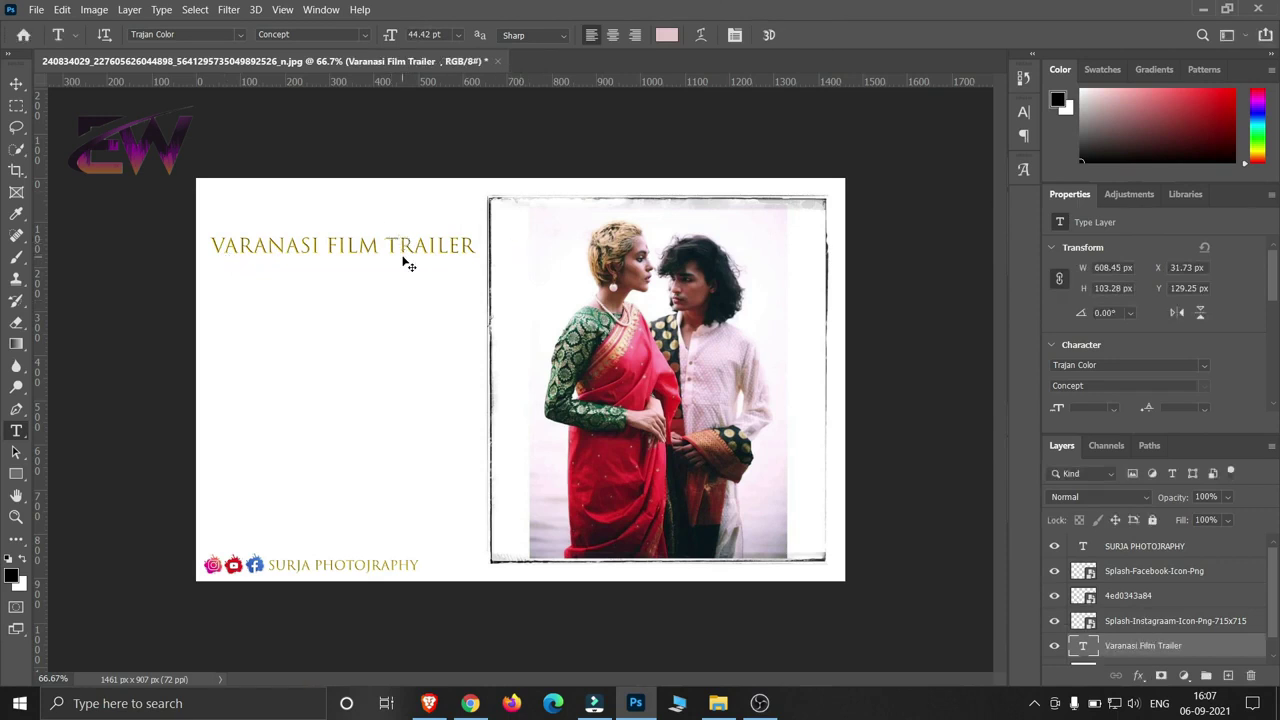
# Scale the VARANASI FILM TRAILER title to about 165% and move it to the top-left.
pyautogui.hotkey('ctrl', 't')
pyautogui.moveTo(493, 258); pyautogui.dragTo(628, 252)
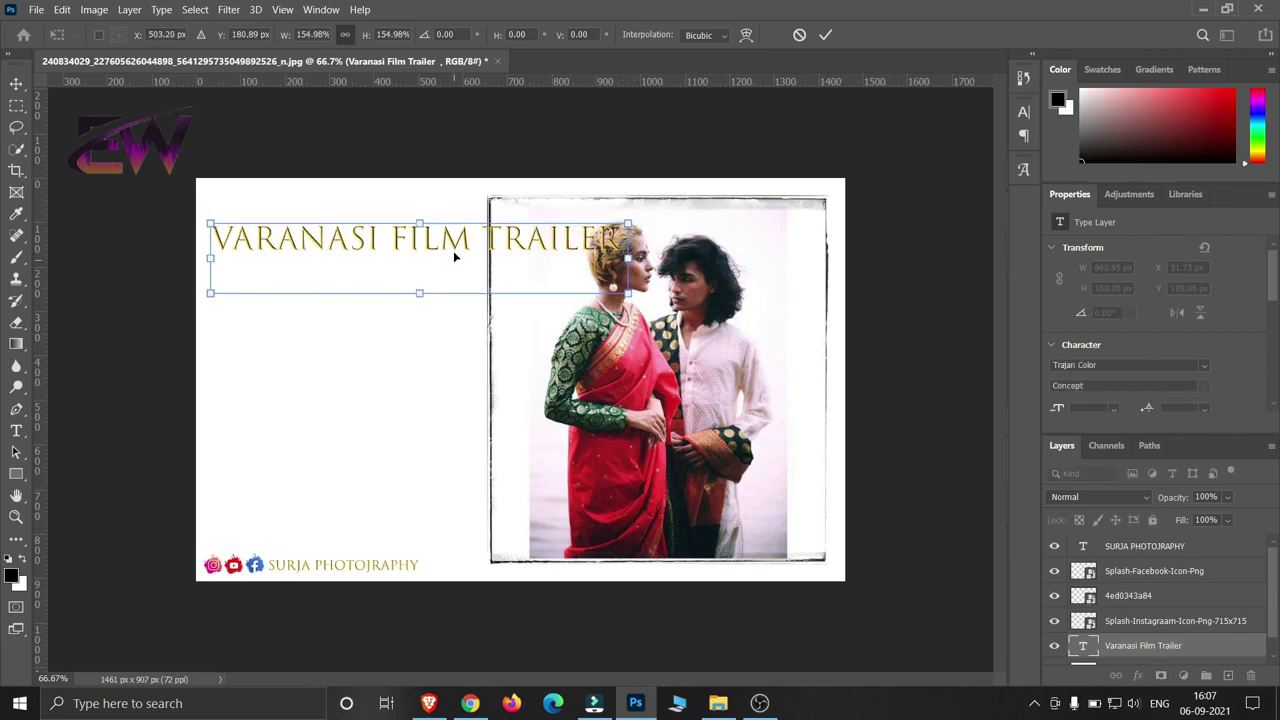
pyautogui.moveTo(448, 266)
pyautogui.mouseDown()
pyautogui.moveTo(452, 234)
pyautogui.moveTo(433, 241)
pyautogui.mouseUp()
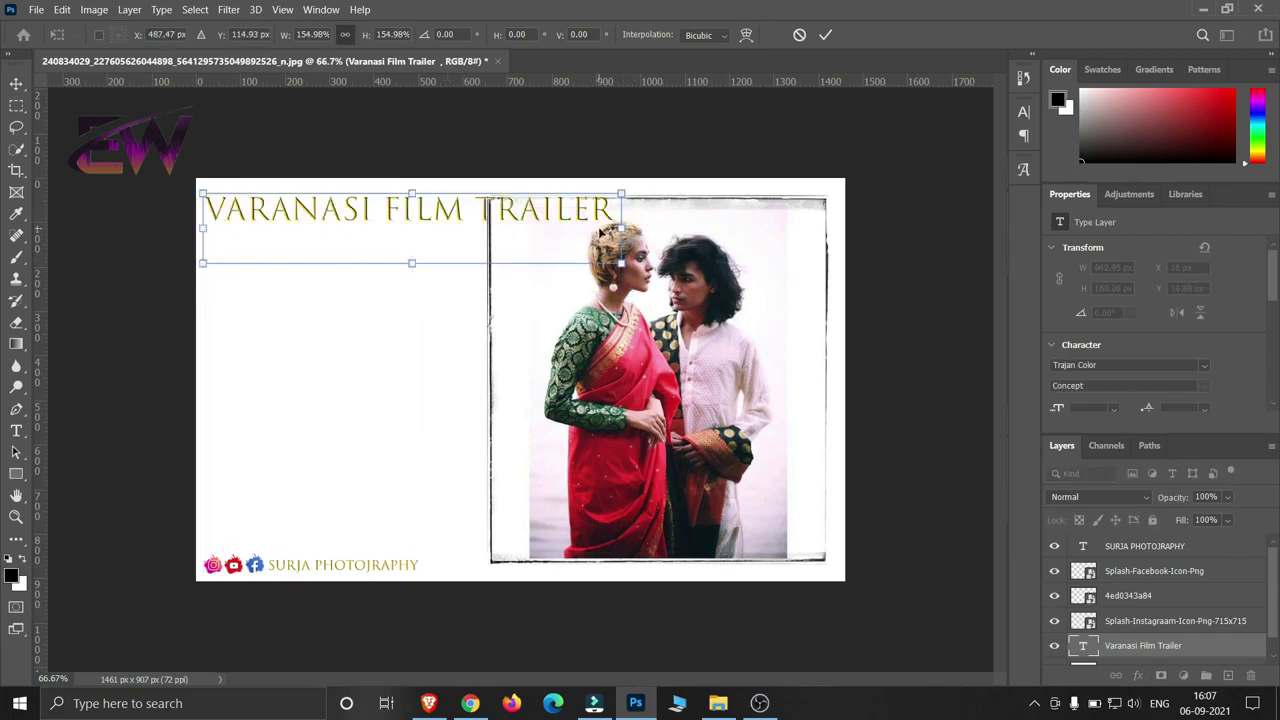
pyautogui.moveTo(622, 228); pyautogui.dragTo(650, 224)
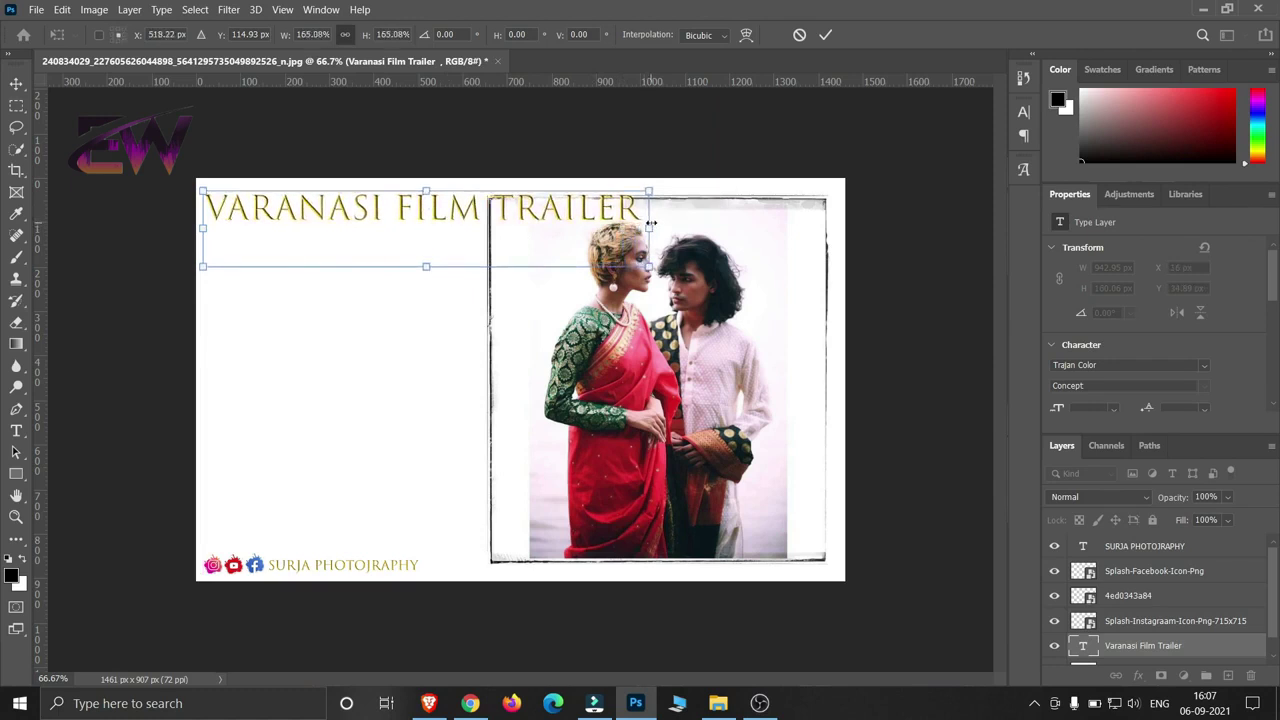
pyautogui.click(825, 34)
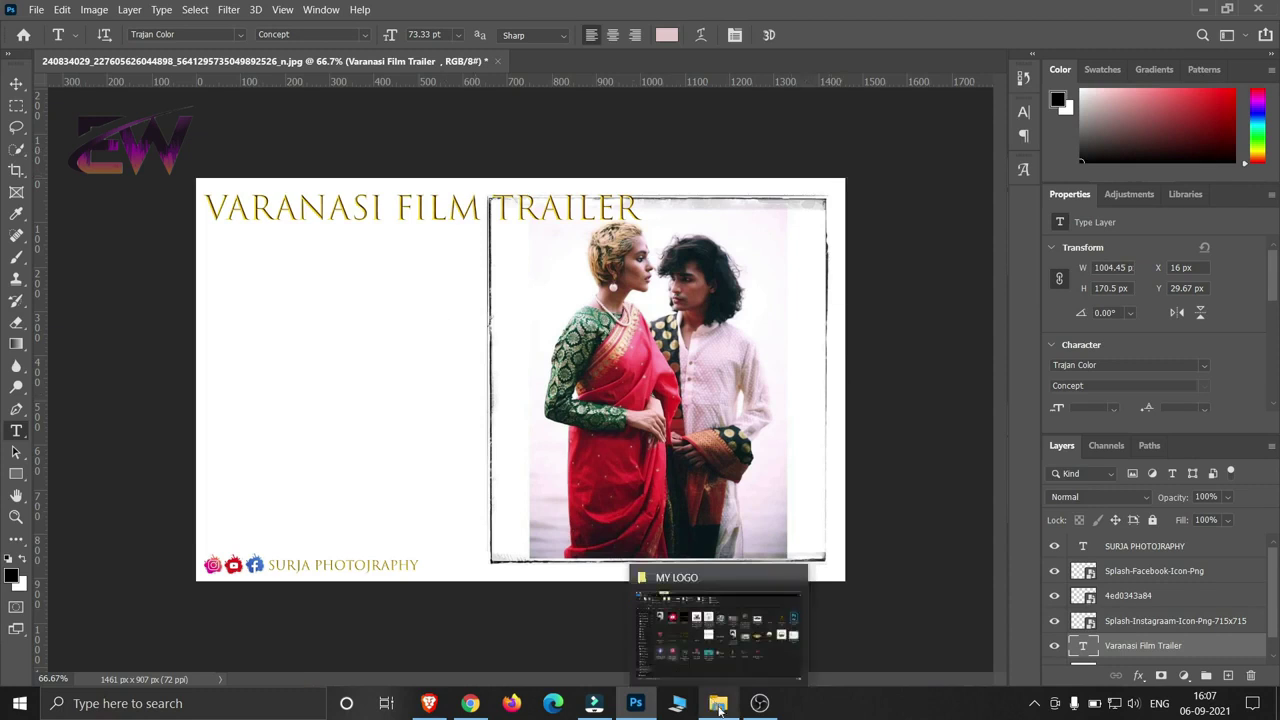
pyautogui.moveTo(470, 703)
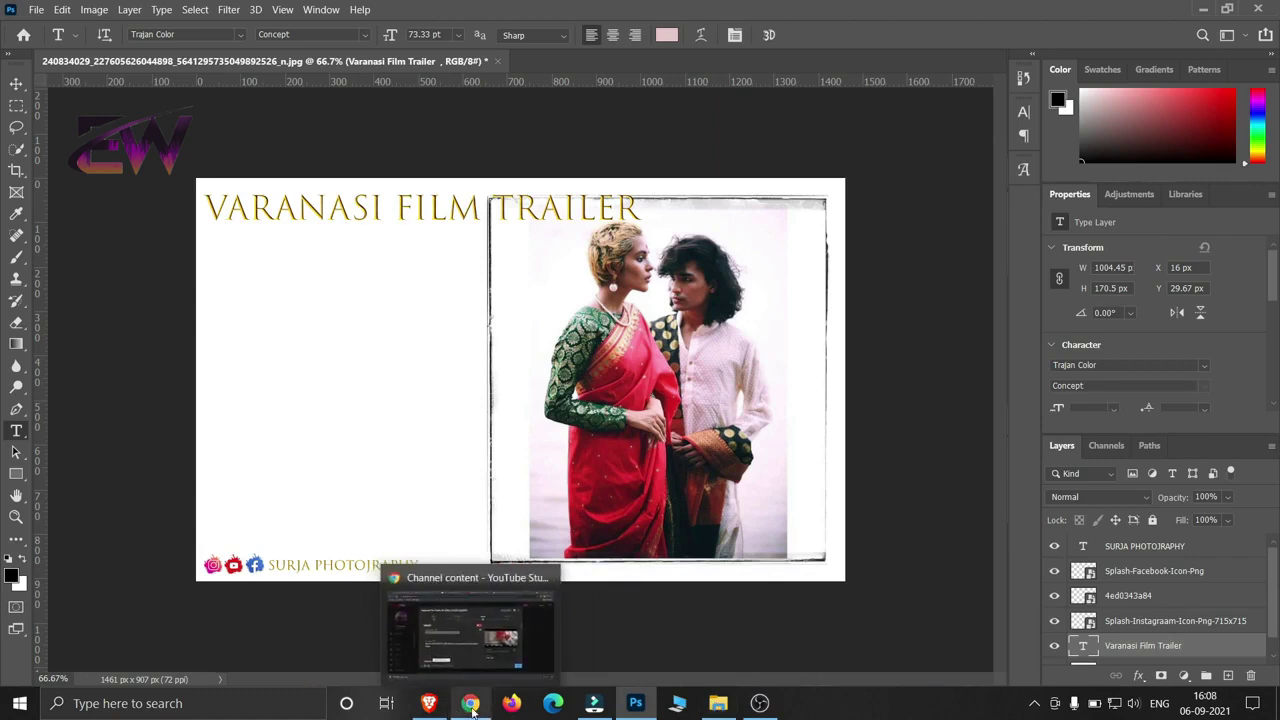
# Switch to Chrome and browse the Google Images results for Varanasi.
pyautogui.click(470, 625)
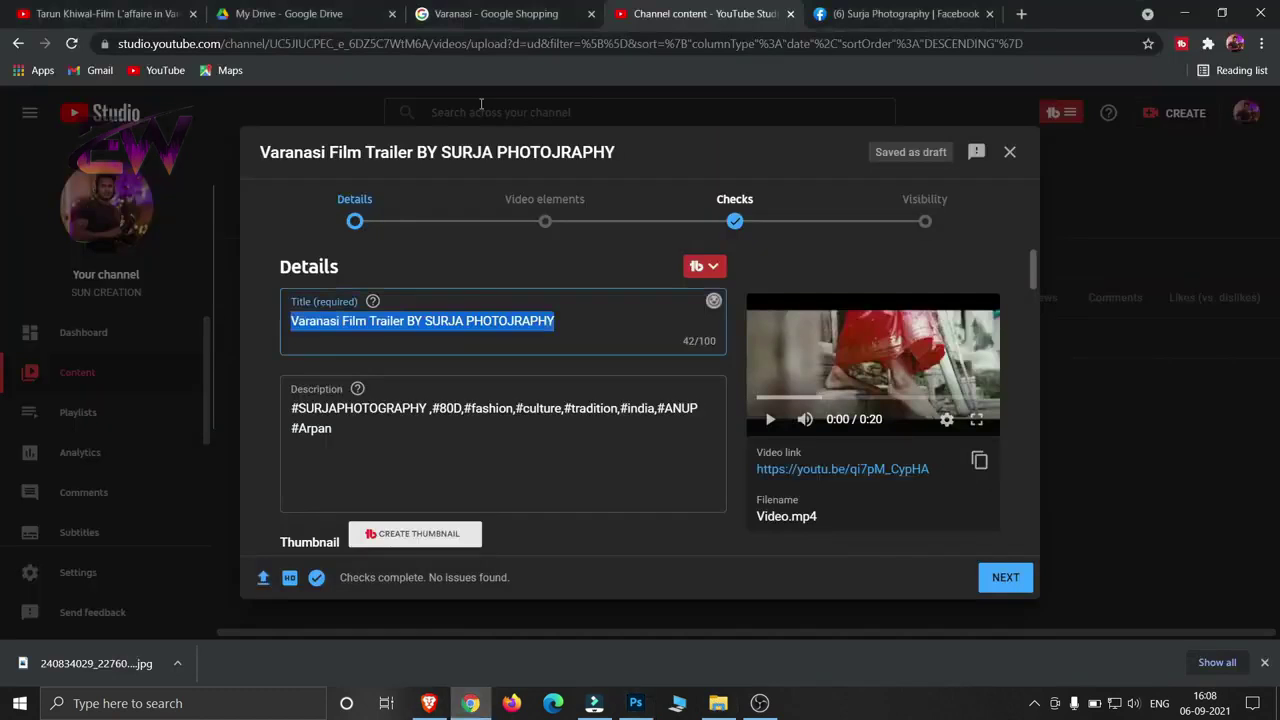
pyautogui.click(510, 13)
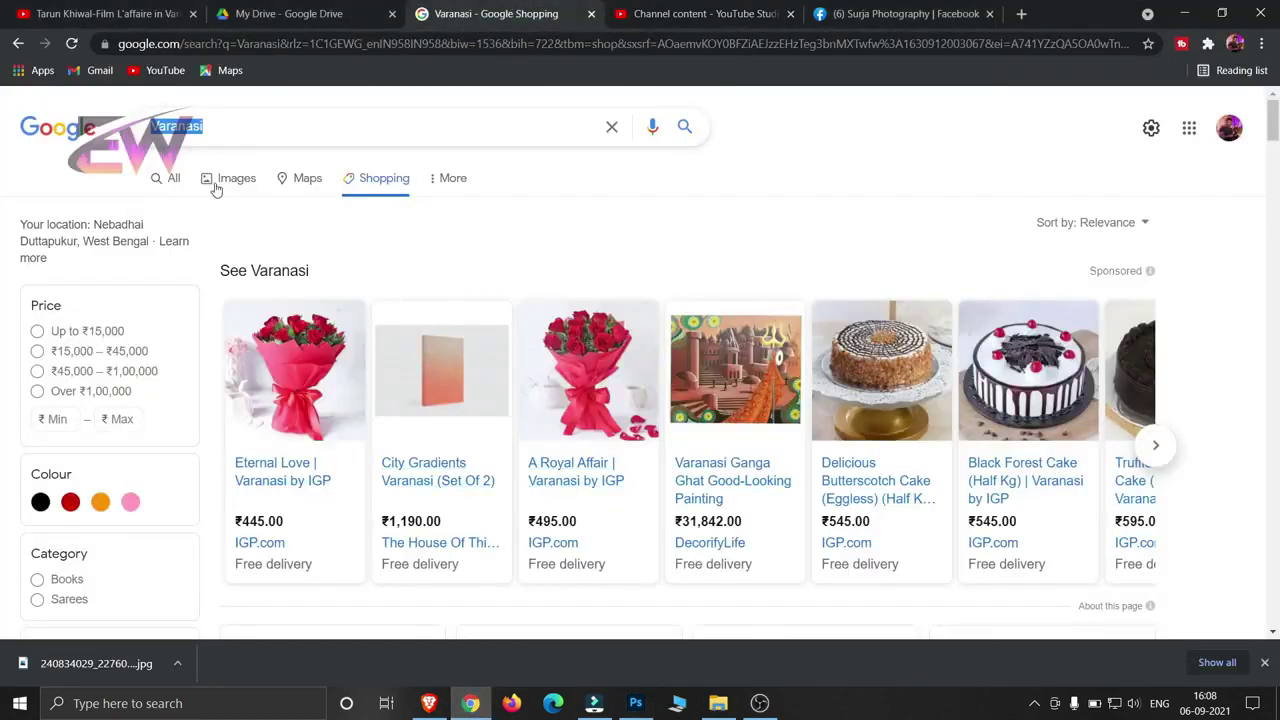
pyautogui.click(216, 188)
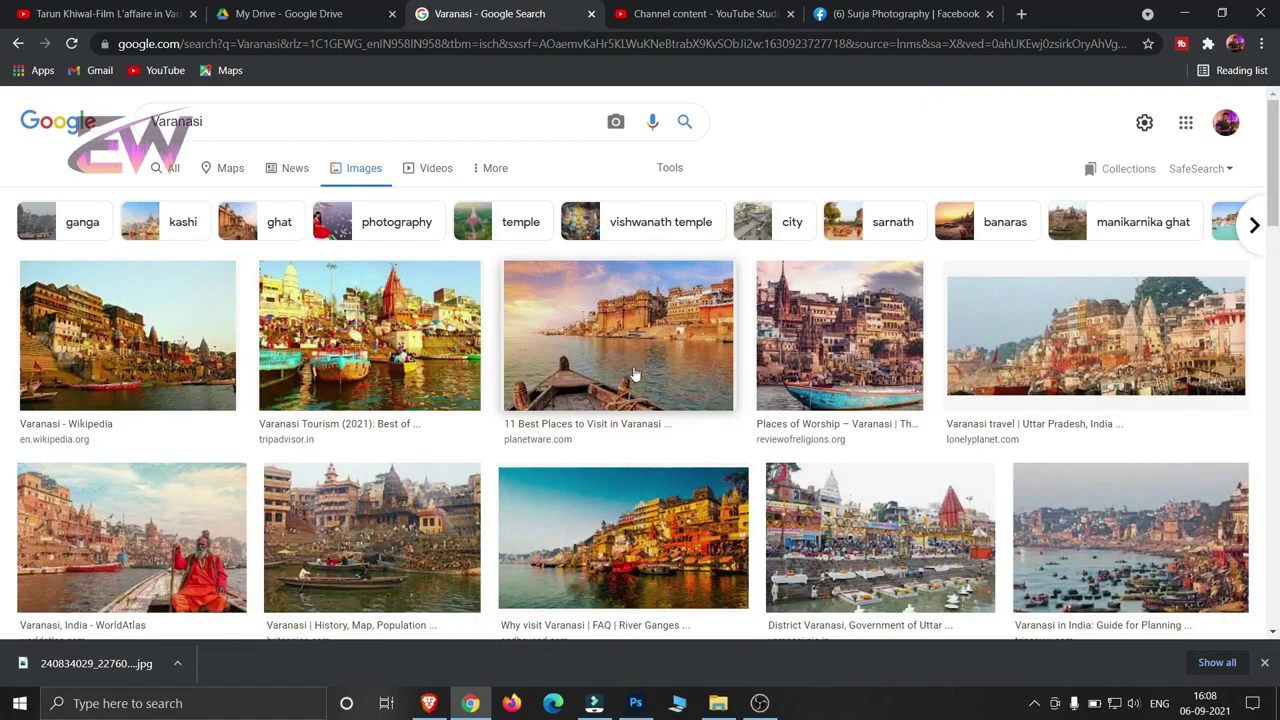
pyautogui.scroll(-2, 590, 500)
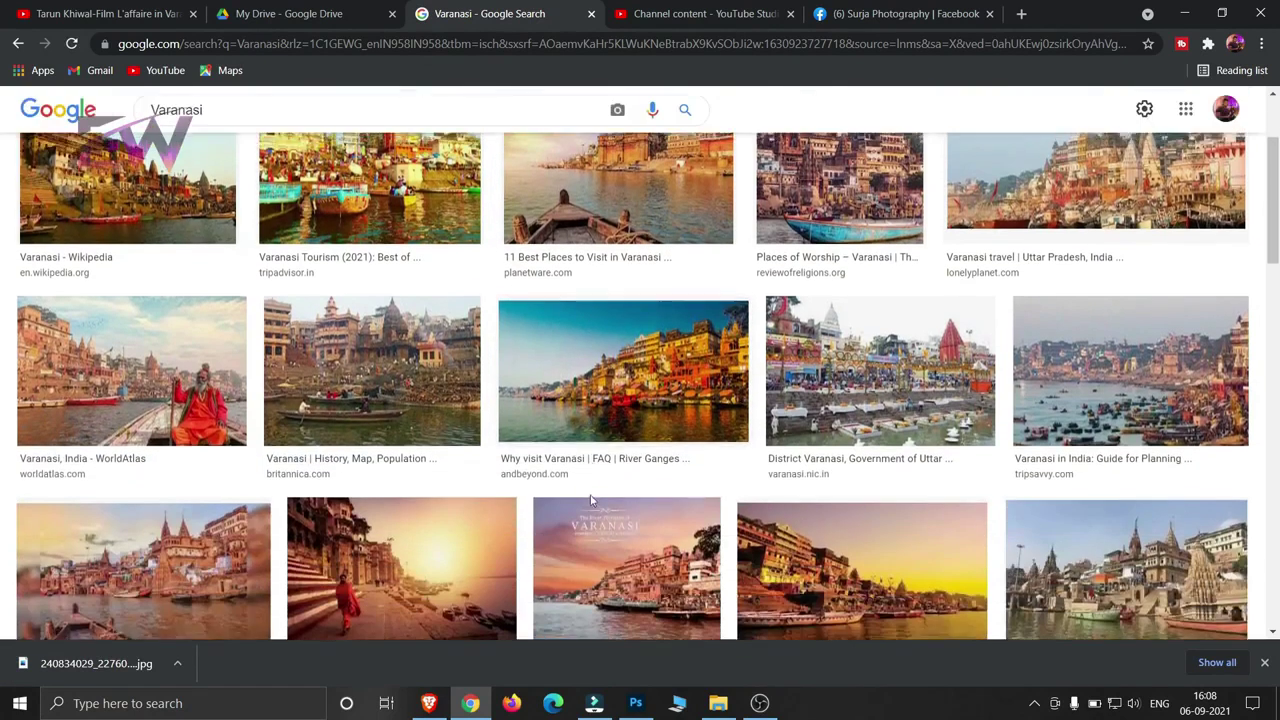
pyautogui.scroll(-1, 590, 500)
pyautogui.scroll(-1, 458, 518)
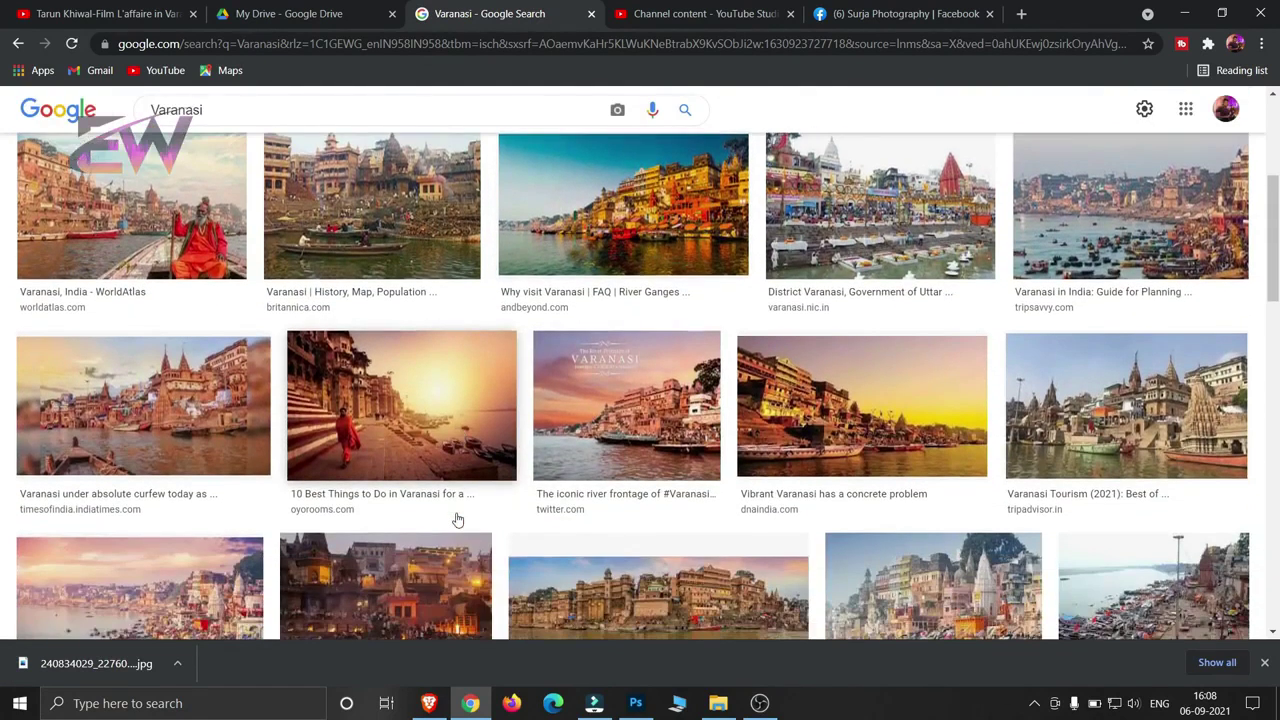
pyautogui.scroll(-2, 830, 330)
pyautogui.scroll(-1, 842, 442)
pyautogui.scroll(-2, 842, 442)
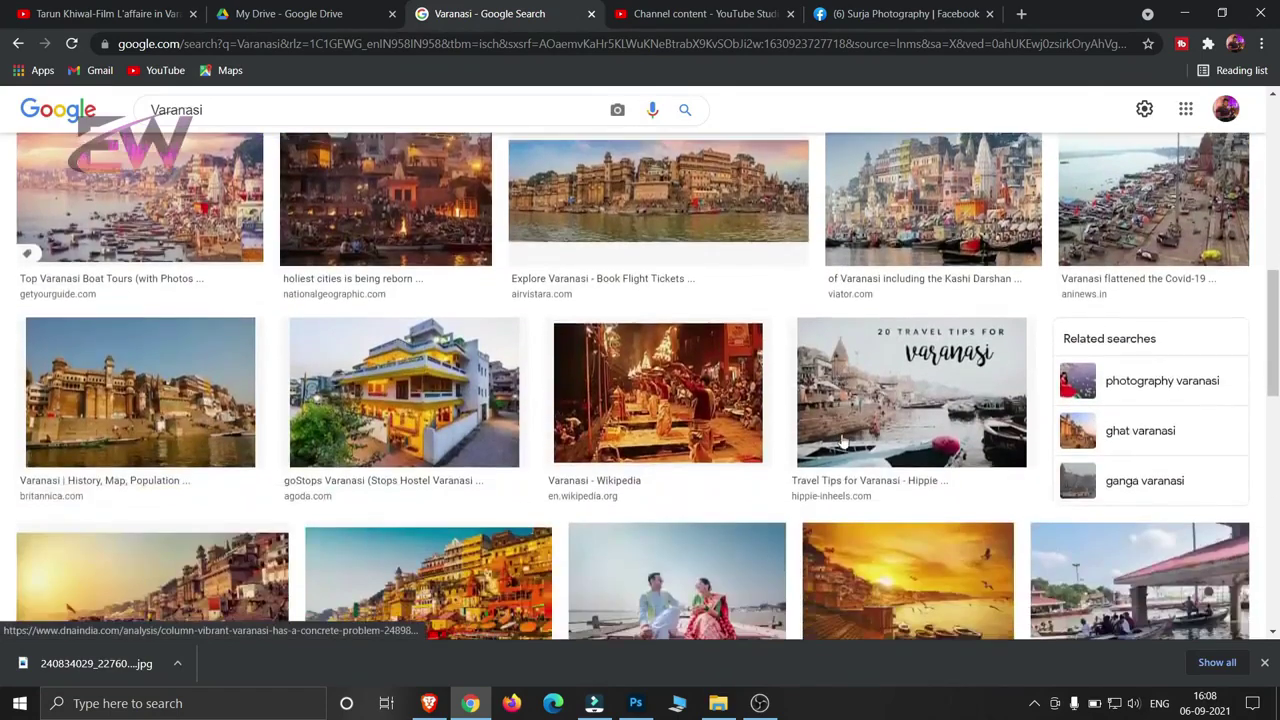
pyautogui.scroll(-1, 842, 442)
pyautogui.scroll(-2, 842, 442)
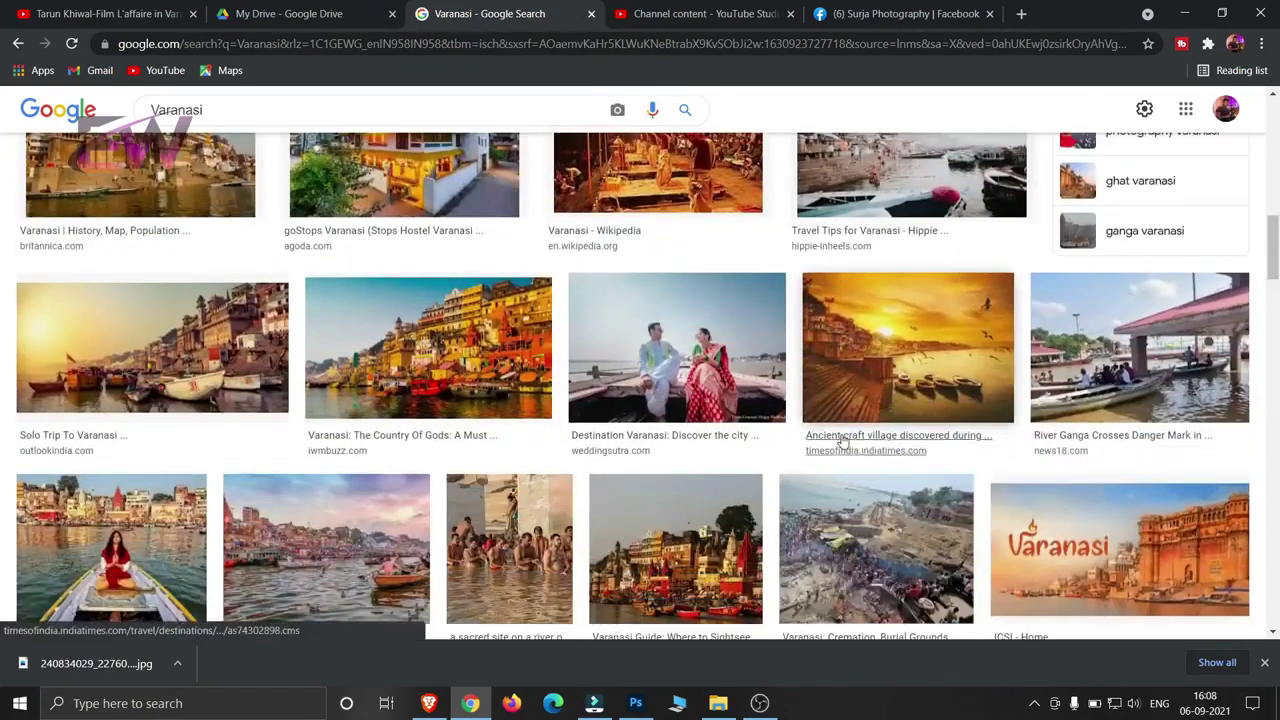
pyautogui.scroll(-1, 842, 442)
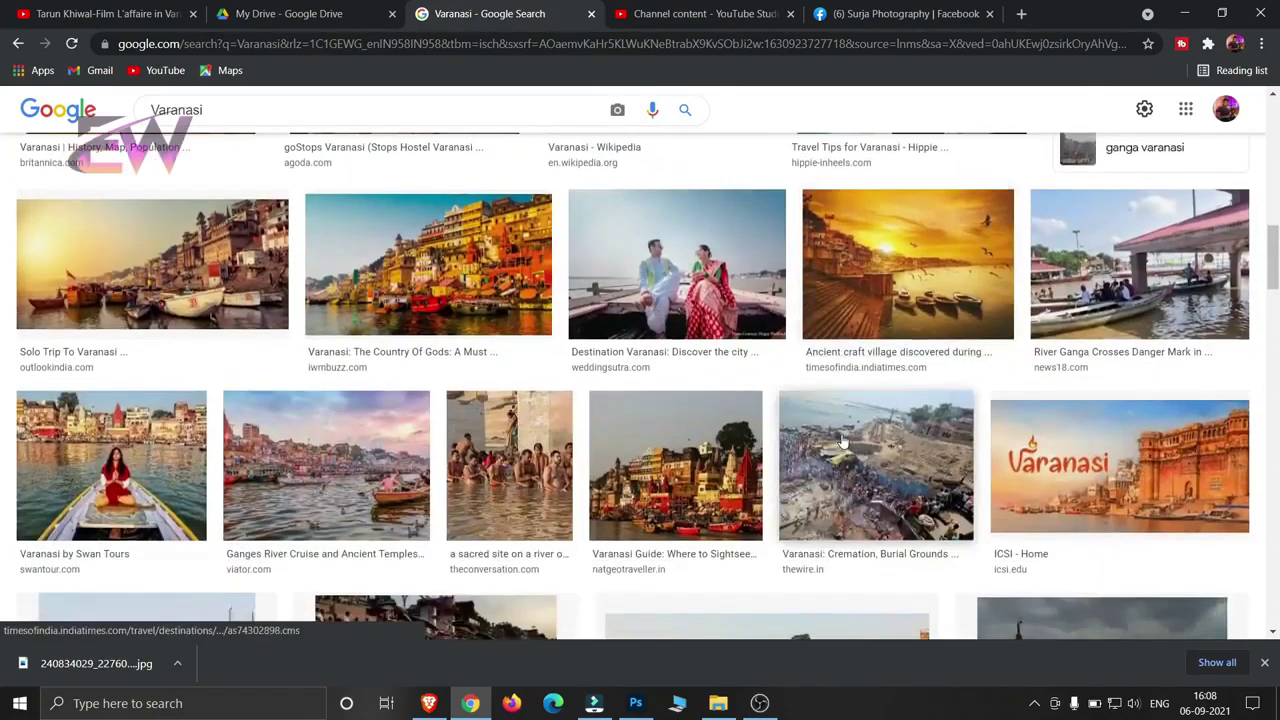
# Open the ICSI Varanasi ghat image and save it as a PNG to Downloads.
pyautogui.click(1157, 475)
pyautogui.scroll(-1, 1051, 279)
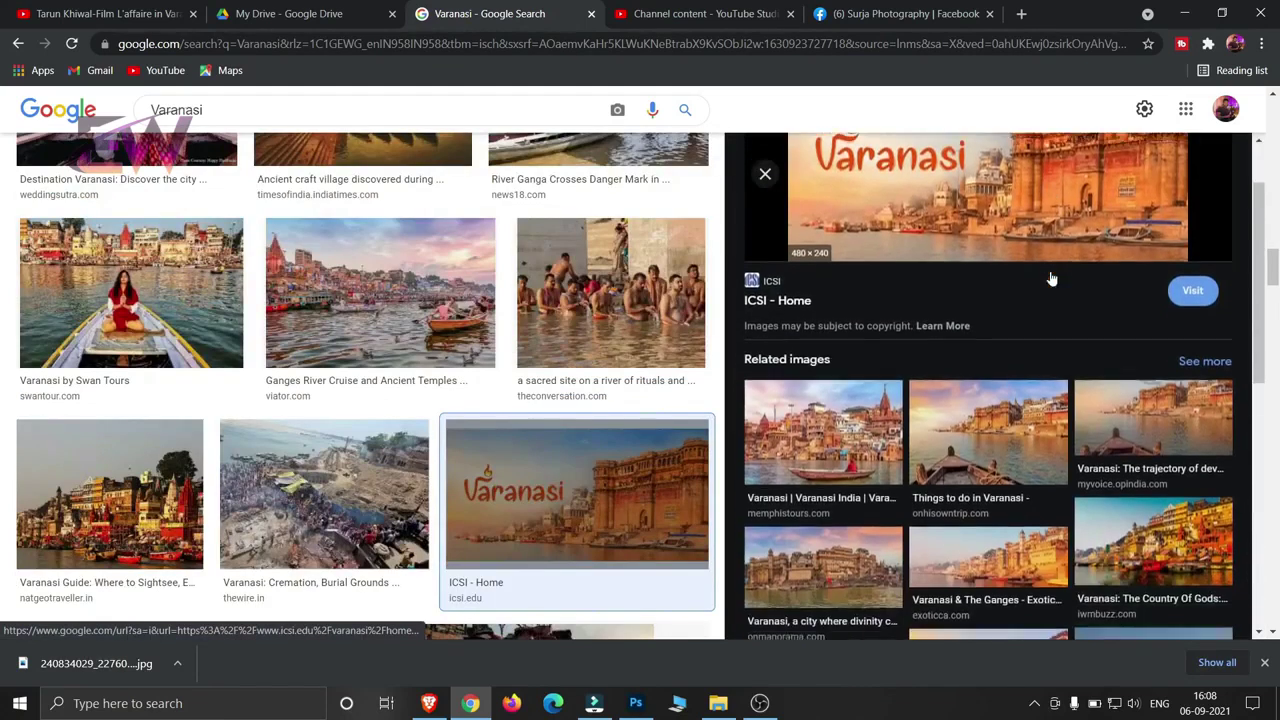
pyautogui.scroll(-2, 1051, 279)
pyautogui.scroll(2, 1051, 279)
pyautogui.scroll(-3, 1051, 279)
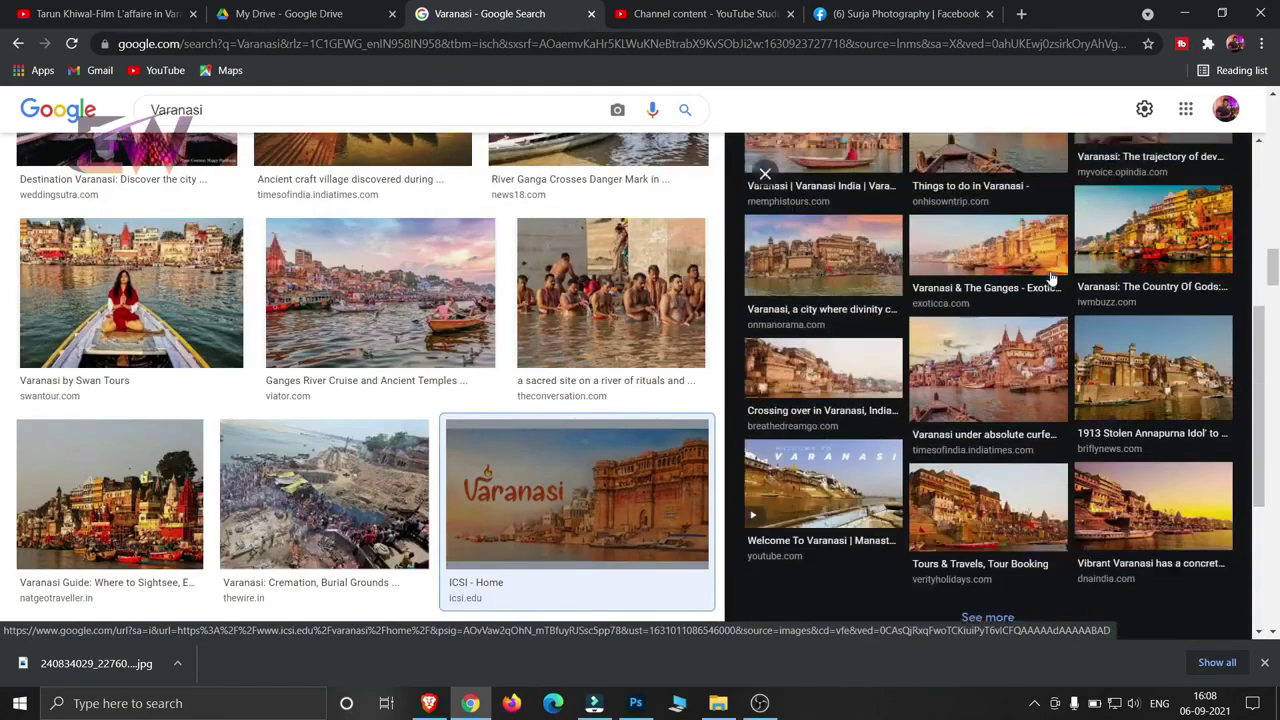
pyautogui.scroll(4, 1050, 280)
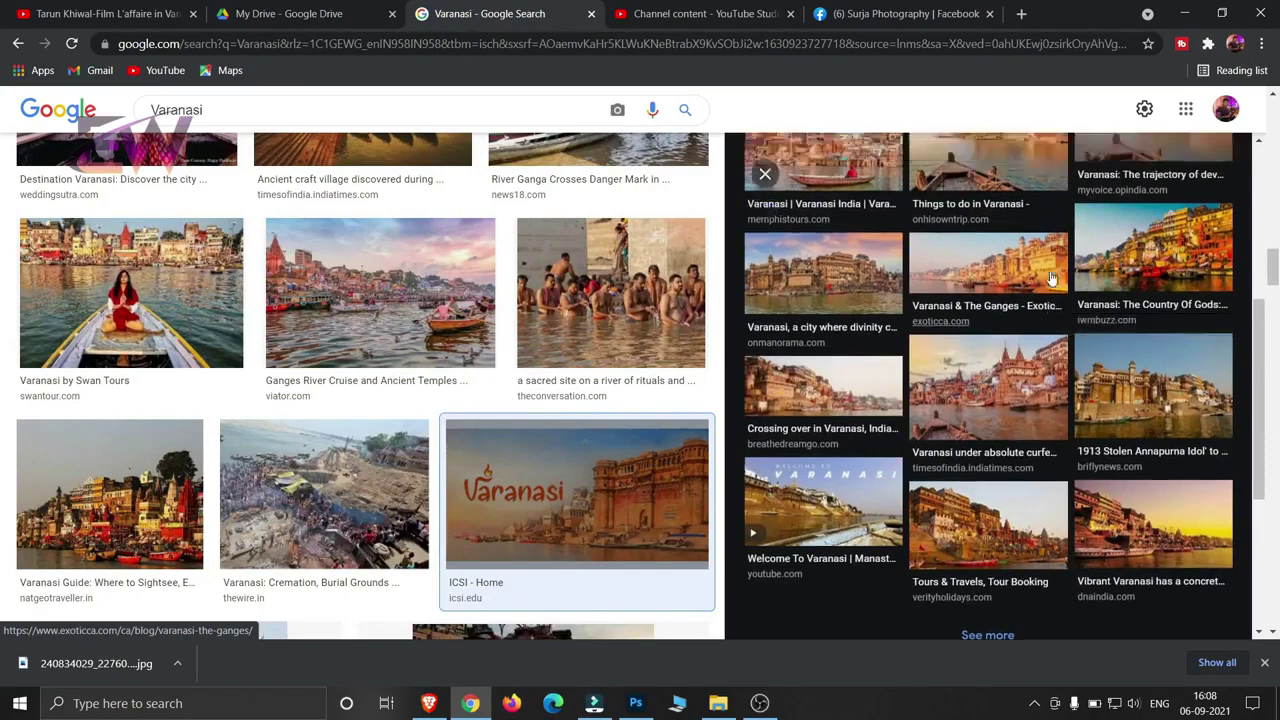
pyautogui.rightClick(982, 268)
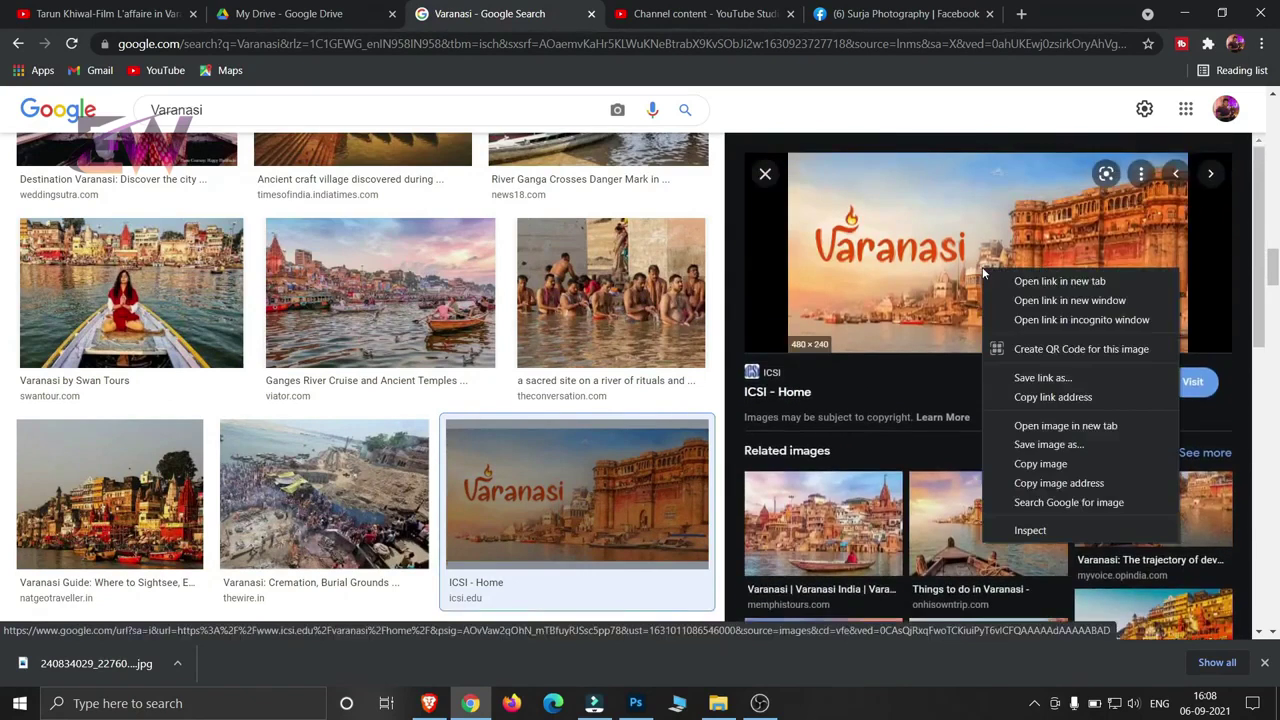
pyautogui.click(1050, 444)
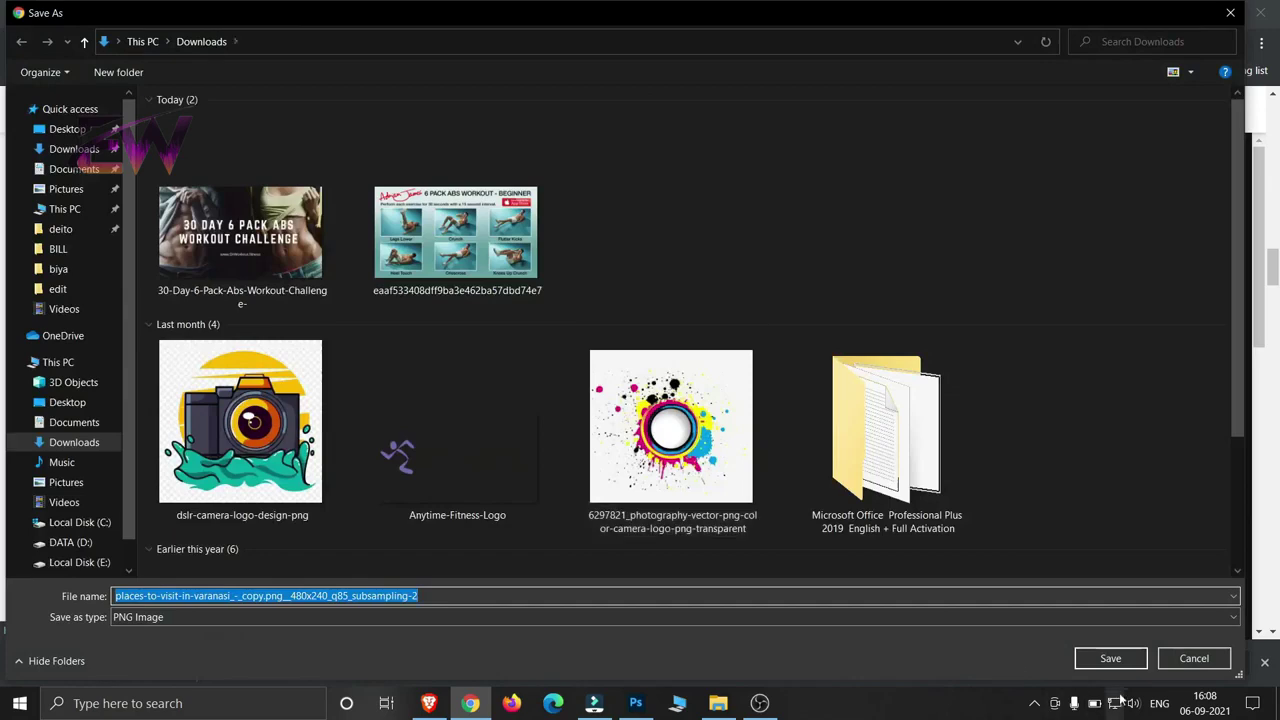
pyautogui.click(1112, 658)
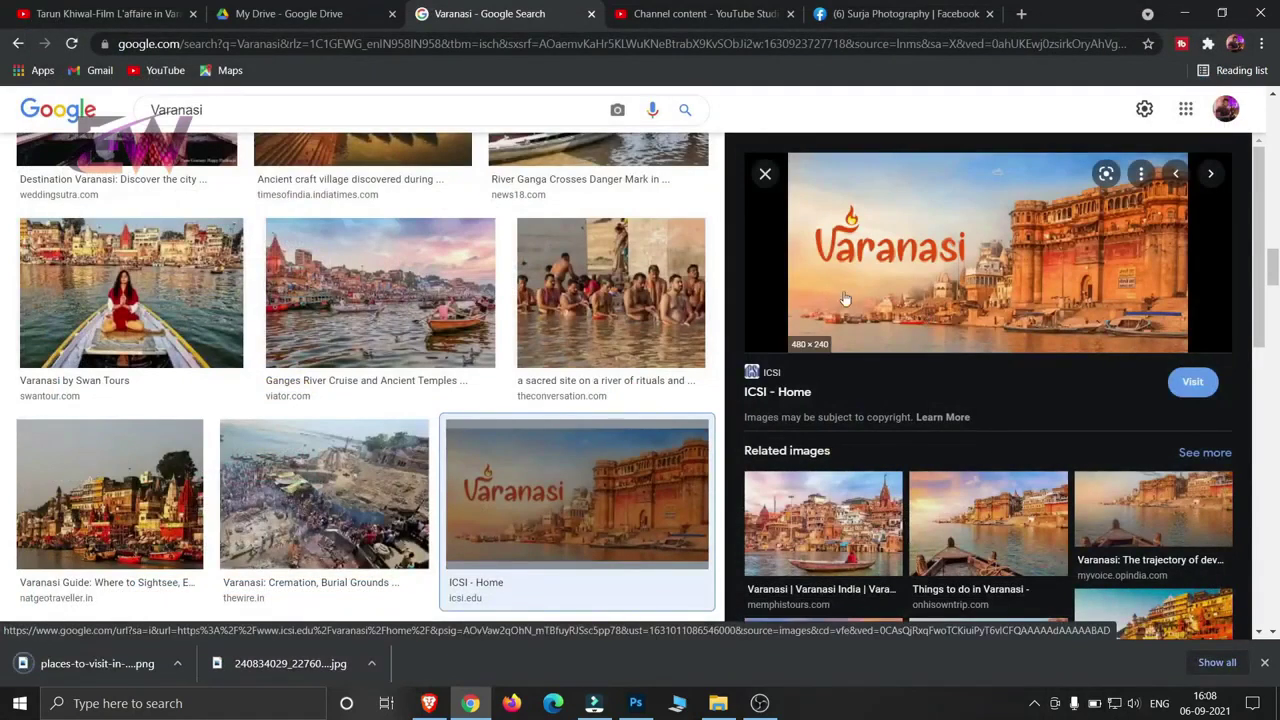
pyautogui.click(718, 703)
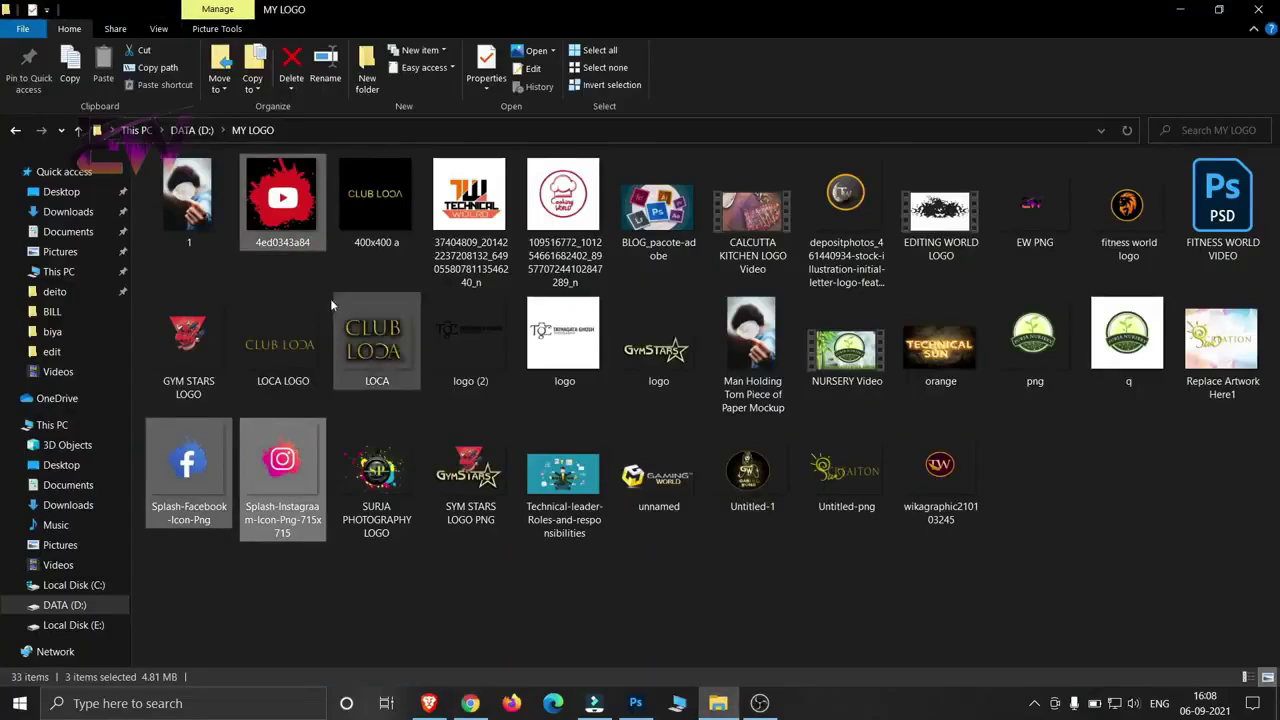
# Drag the downloaded Varanasi PNG into the poster and scale it to 161.06% on the left half.
pyautogui.click(90, 500)
pyautogui.moveTo(190, 240)
pyautogui.mouseDown()
pyautogui.moveTo(590, 677)
pyautogui.moveTo(322, 330)
pyautogui.moveTo(466, 386)
pyautogui.moveTo(297, 378)
pyautogui.mouseUp()
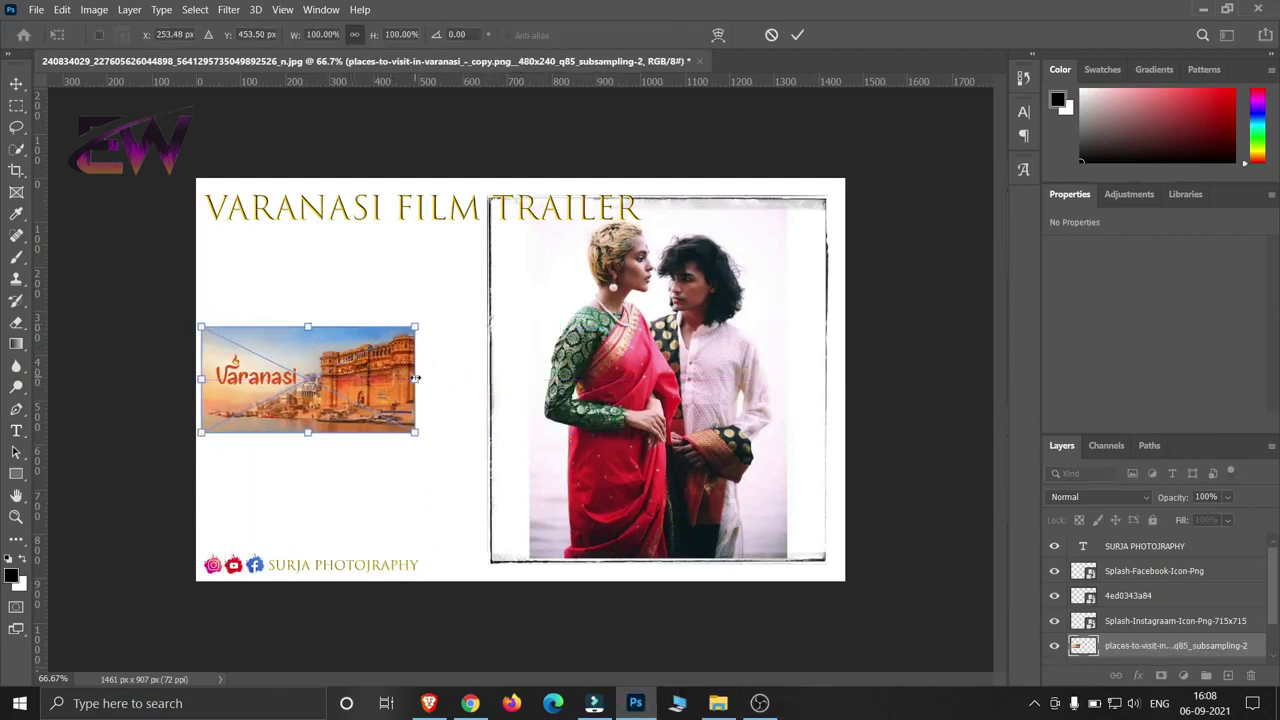
pyautogui.moveTo(415, 378); pyautogui.dragTo(539, 381)
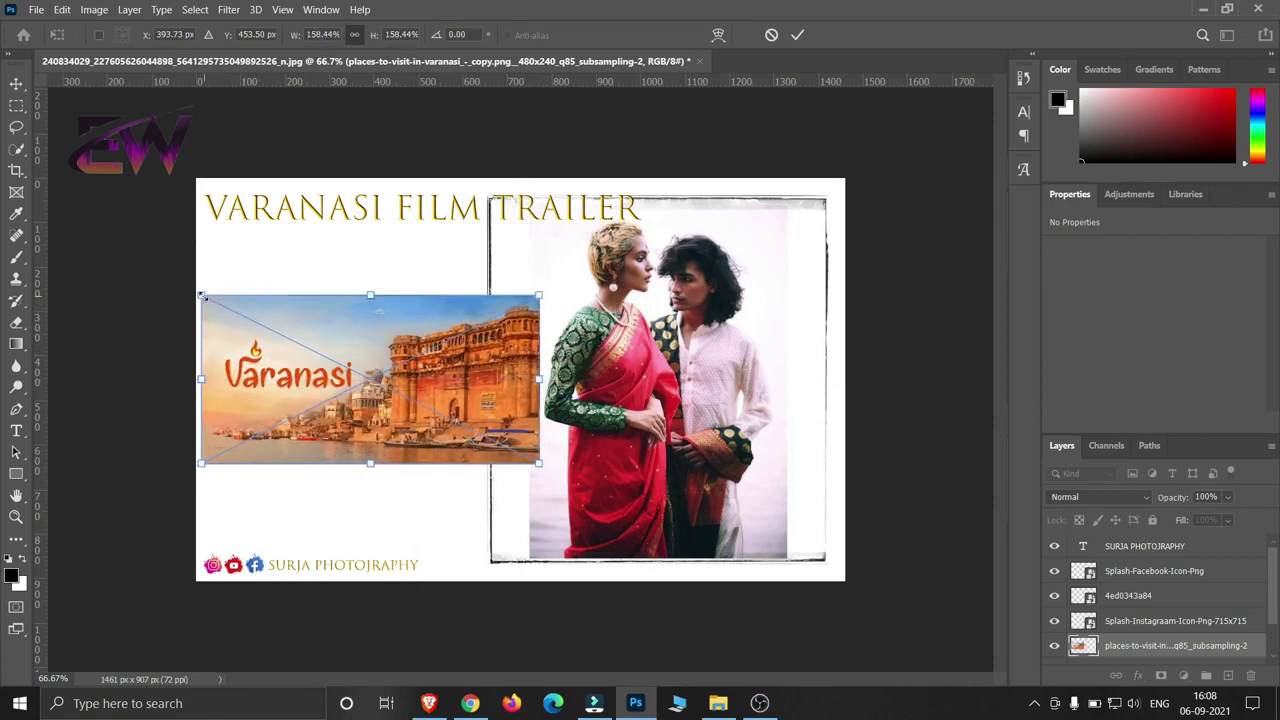
pyautogui.moveTo(200, 296); pyautogui.dragTo(196, 293)
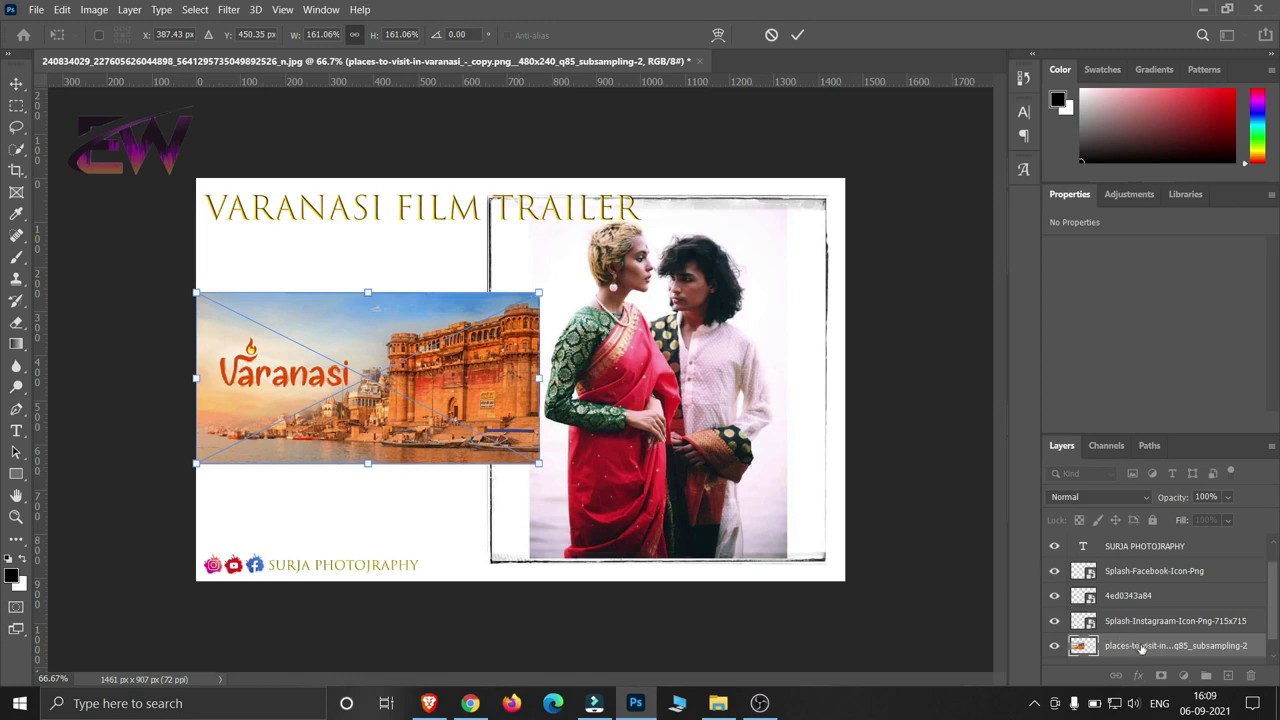
pyautogui.scroll(-2, 1136, 640)
# Commit the Varanasi image at 773 × 387 px, reorder the layers, and select the couple's Layer 0.
pyautogui.press('t')
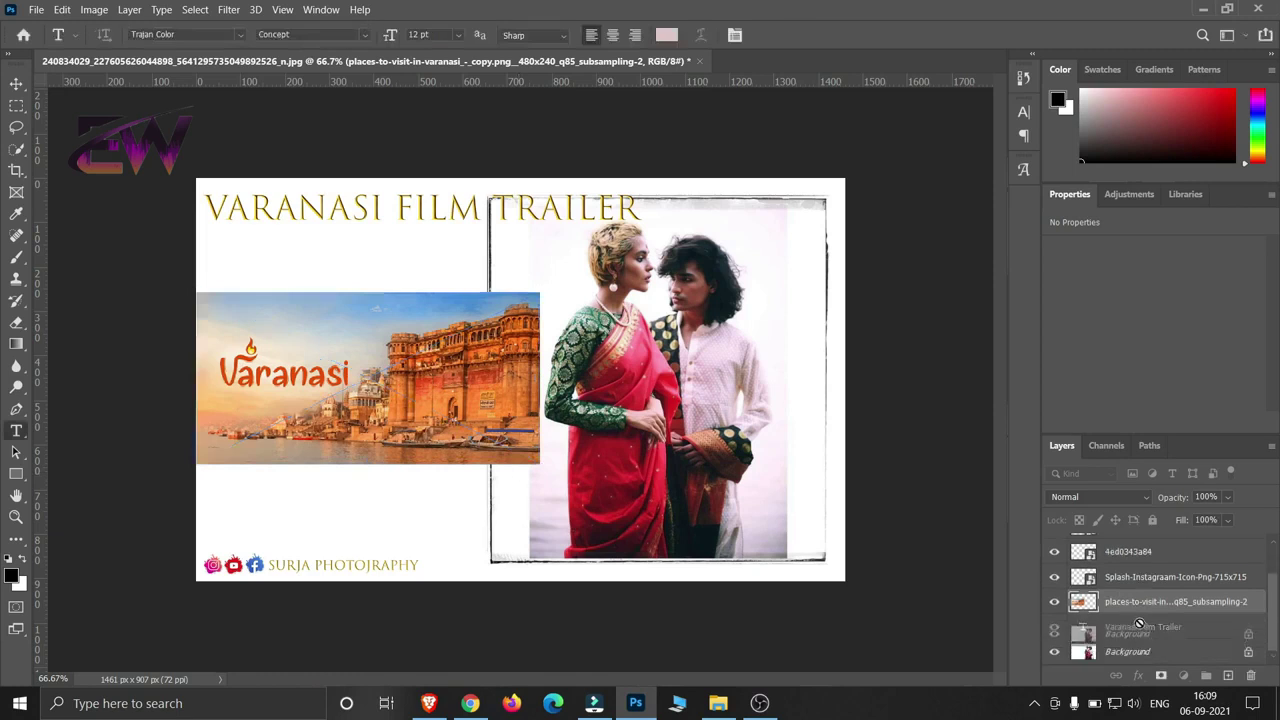
pyautogui.moveTo(1140, 650)
pyautogui.mouseDown()
pyautogui.moveTo(1132, 572)
pyautogui.moveTo(1165, 642)
pyautogui.moveTo(1148, 655)
pyautogui.mouseUp()
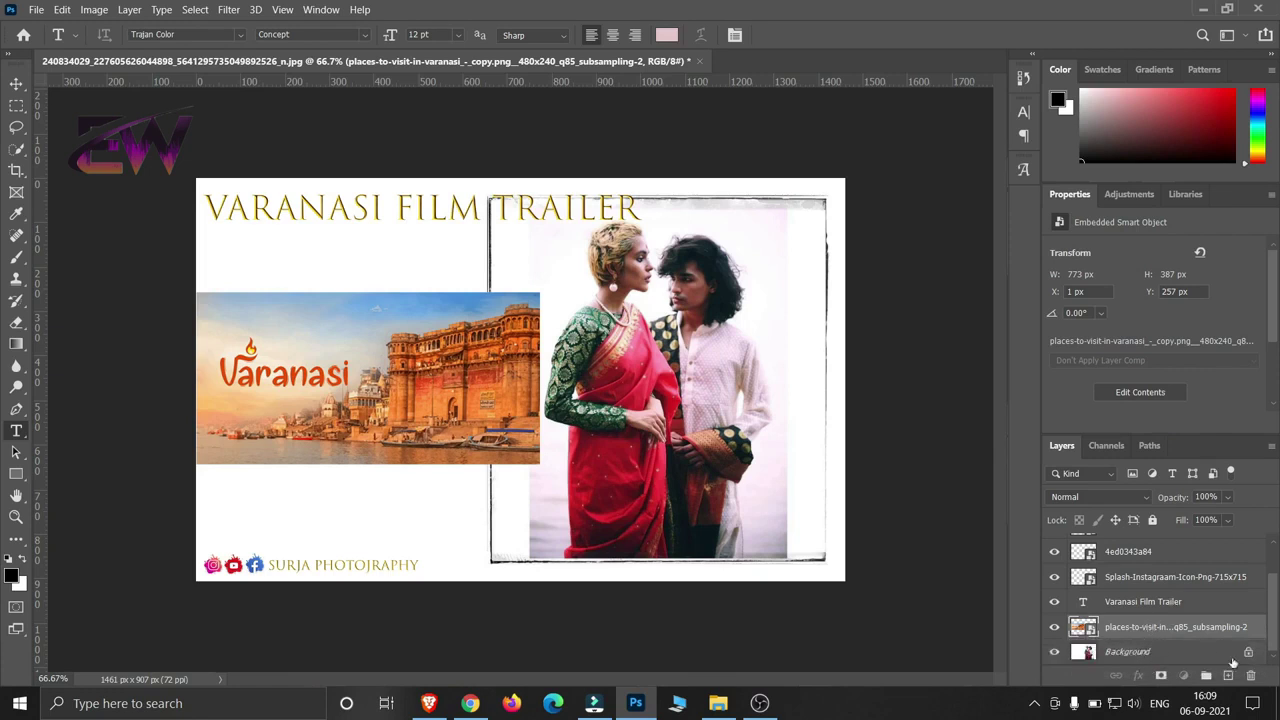
pyautogui.click(1248, 651)
pyautogui.moveTo(1200, 651); pyautogui.dragTo(1164, 614)
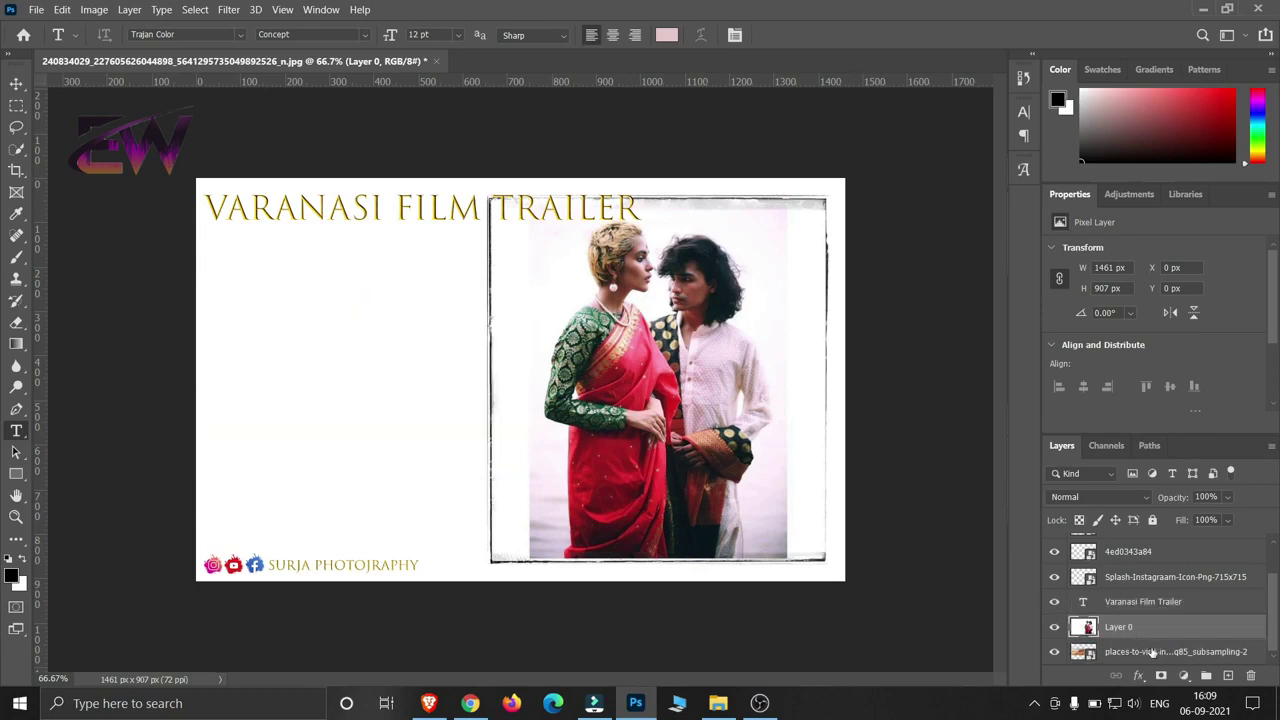
pyautogui.moveTo(1122, 658); pyautogui.dragTo(1120, 599)
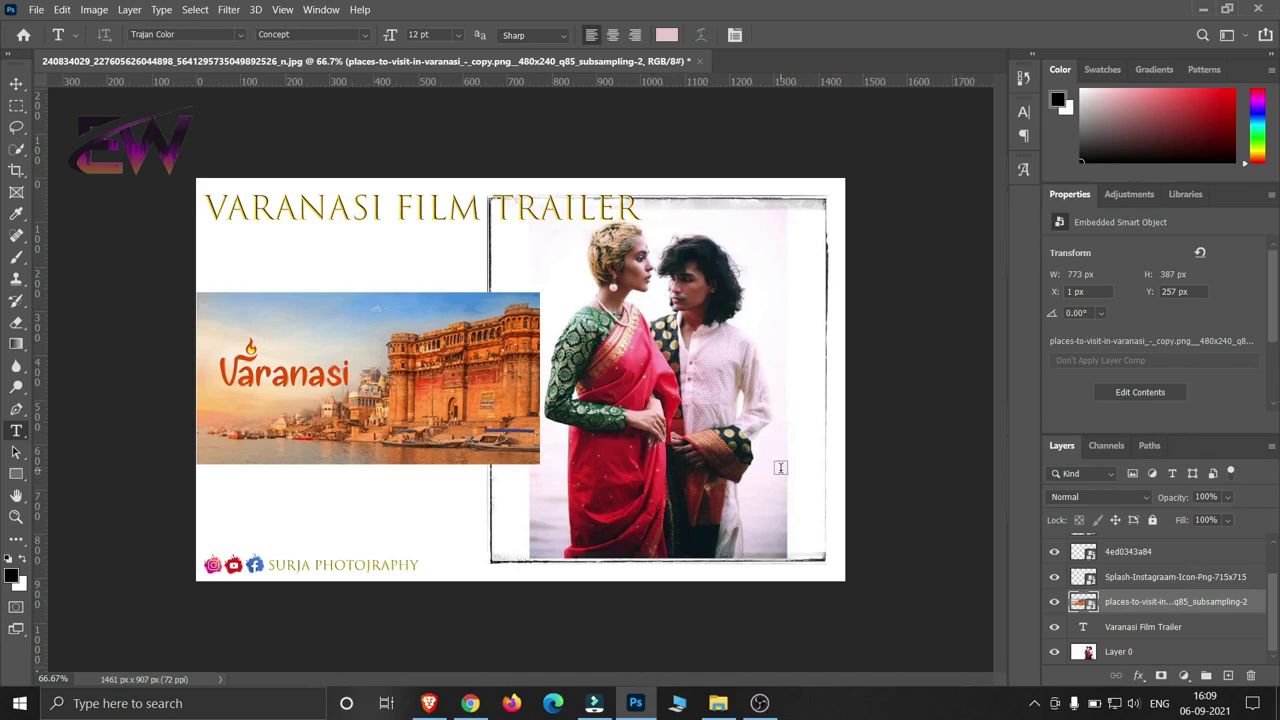
pyautogui.click(1166, 651)
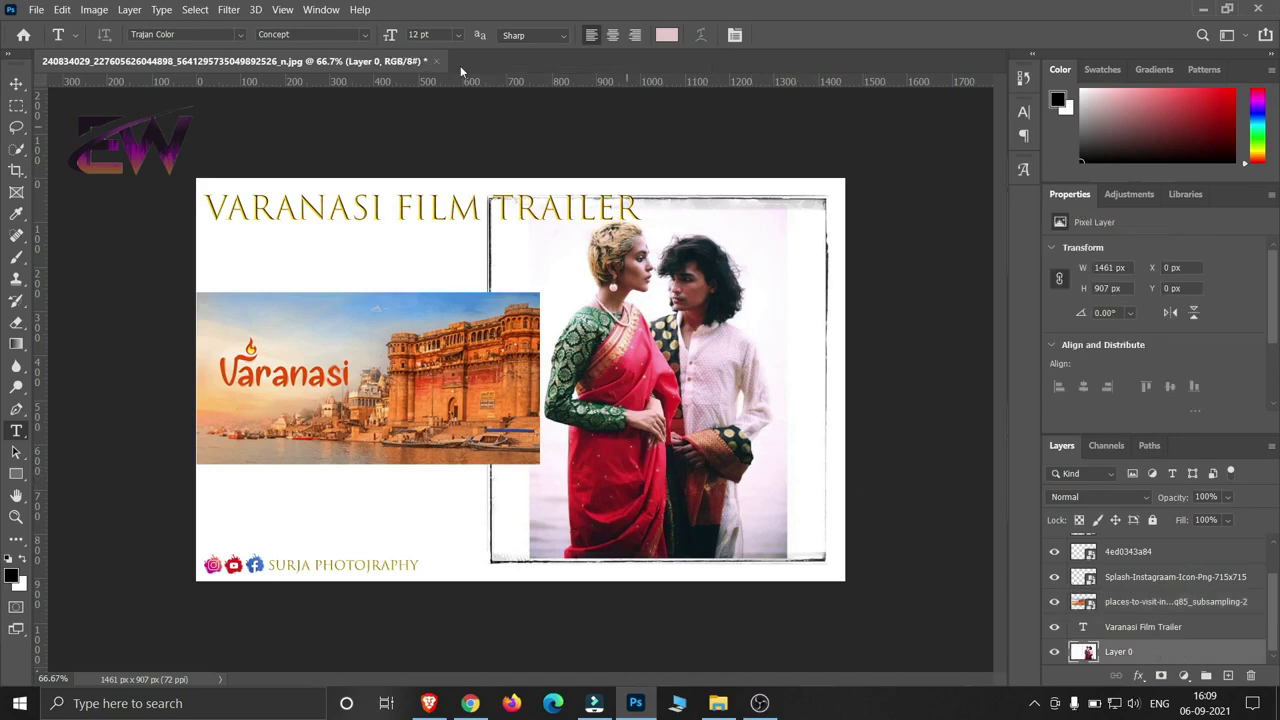
pyautogui.click(362, 10)
# Apply the Remove background quick action to the couple photo from the Discover panel.
pyautogui.click(422, 37)
pyautogui.click(470, 358)
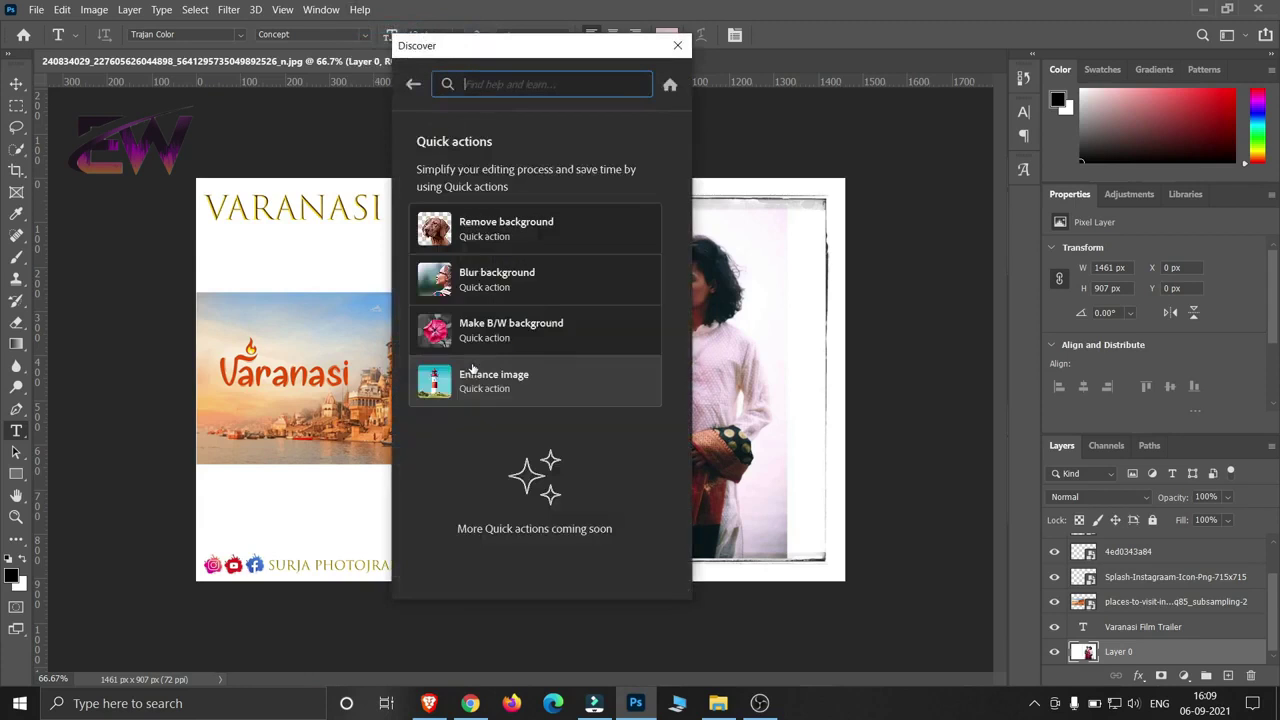
pyautogui.click(498, 224)
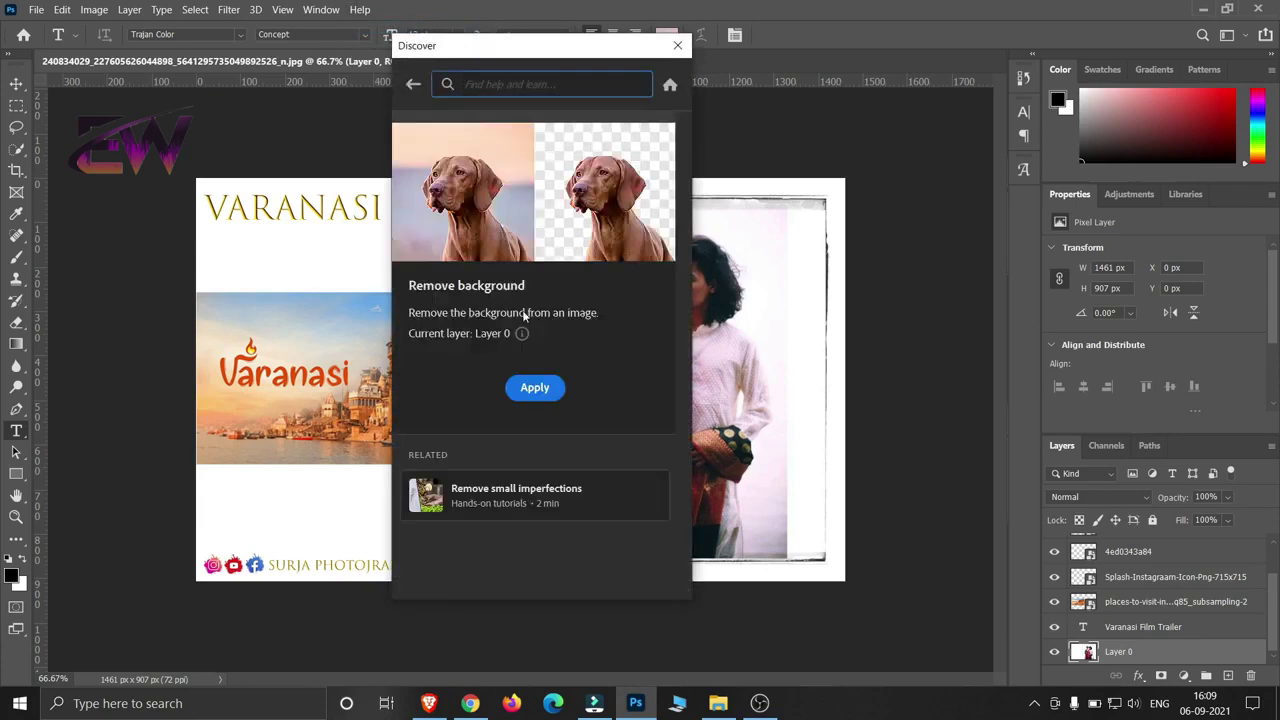
pyautogui.click(530, 389)
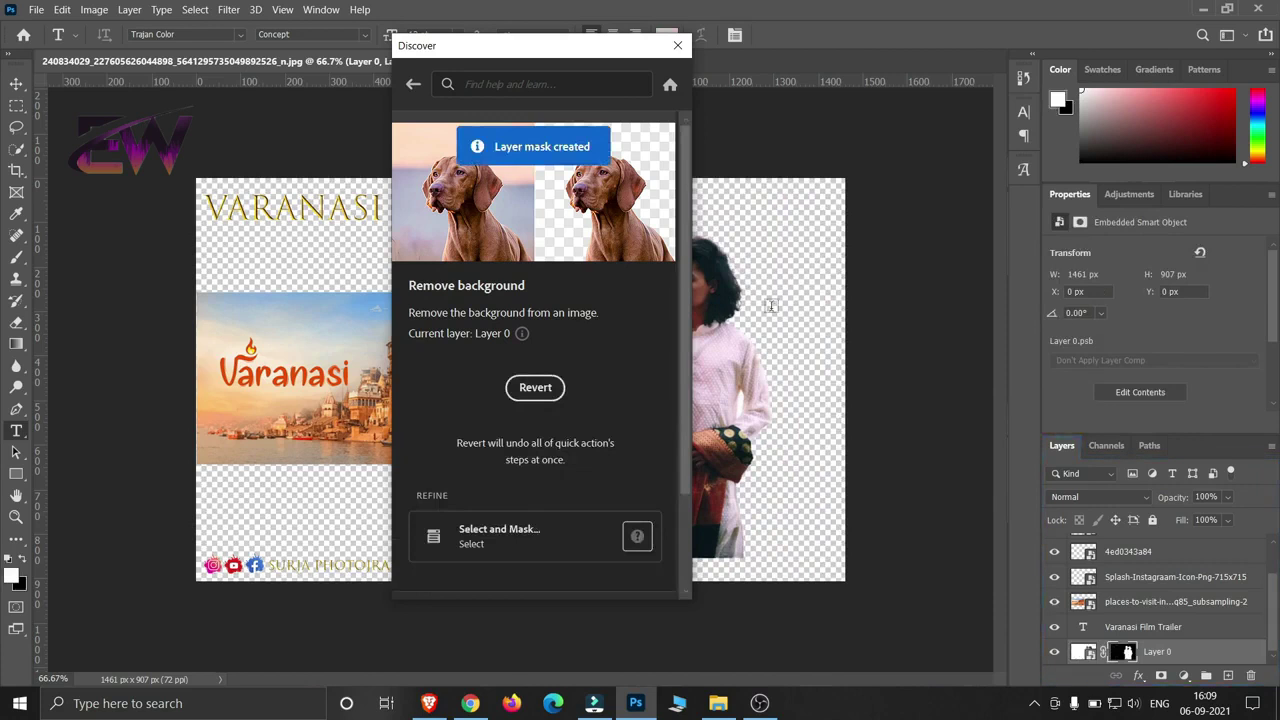
# Close the Discover panel and tidy the layers so only the cut-out couple remains.
pyautogui.moveTo(620, 50); pyautogui.dragTo(1119, 50)
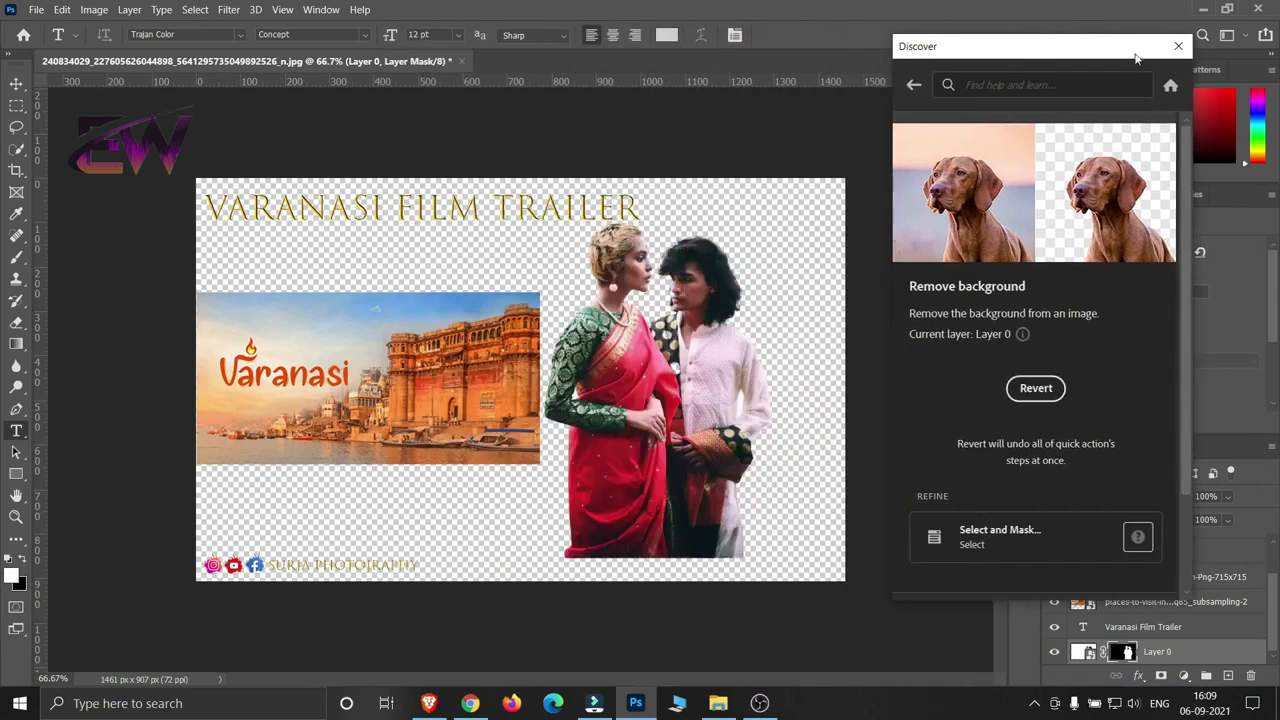
pyautogui.click(1176, 45)
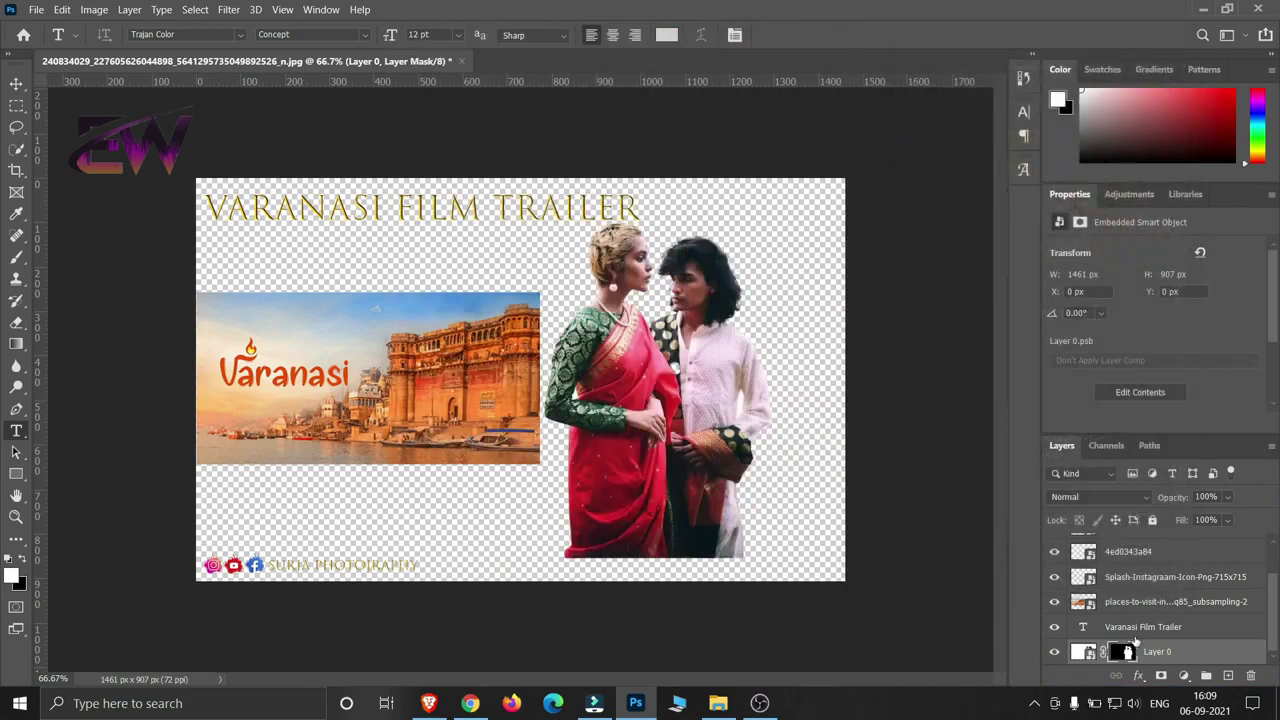
pyautogui.hotkey('ctrl', 'z')
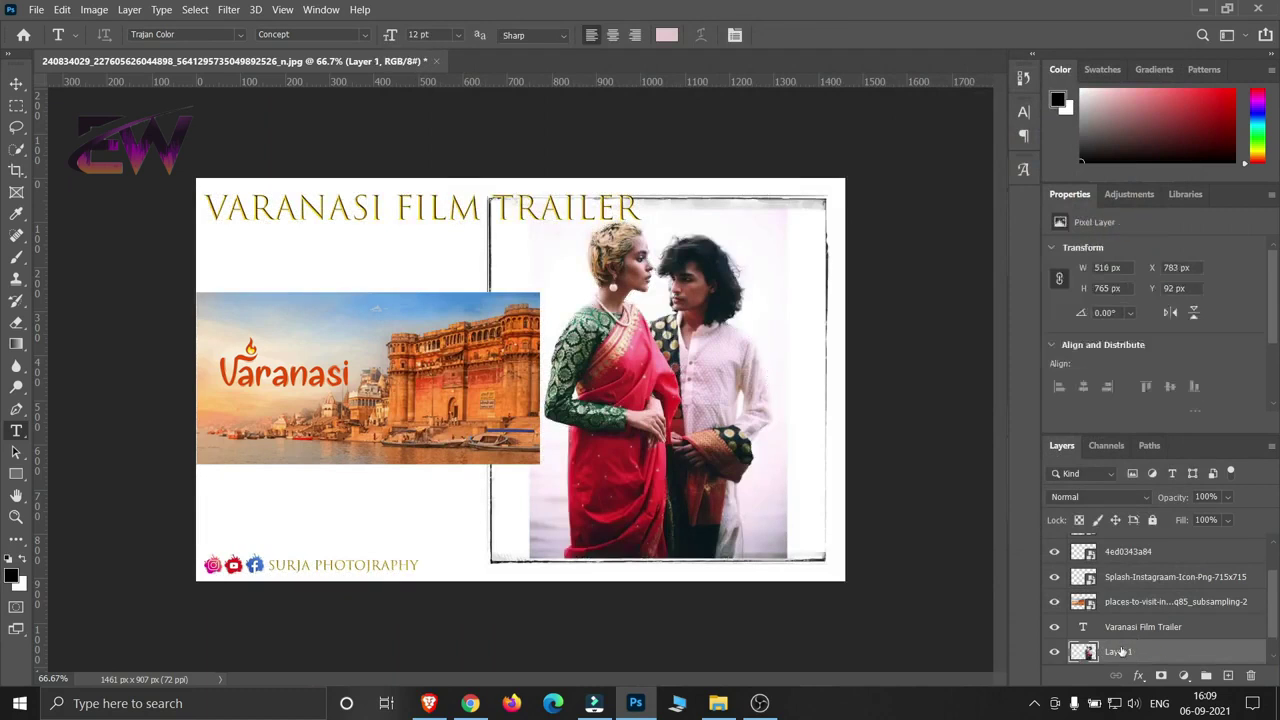
pyautogui.scroll(-1, 1150, 626)
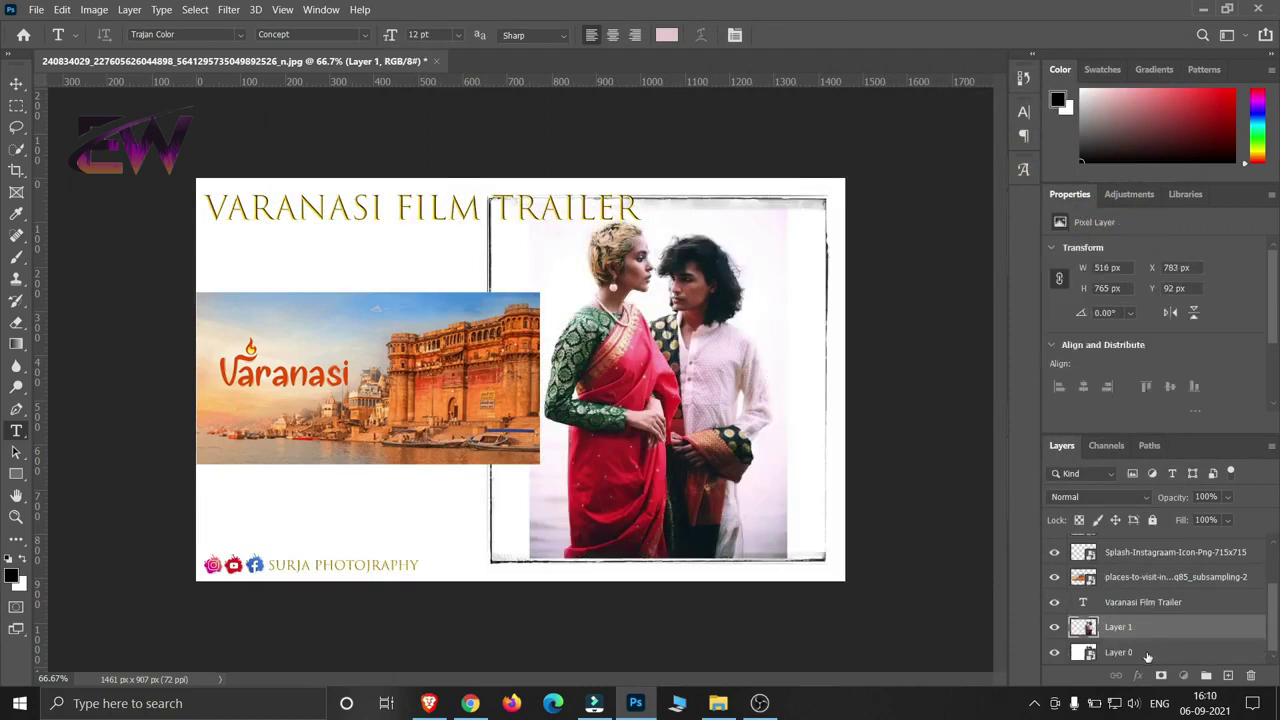
pyautogui.click(1148, 655)
pyautogui.scroll(1, 1148, 655)
pyautogui.hotkey('ctrl', 'shift', 'z')
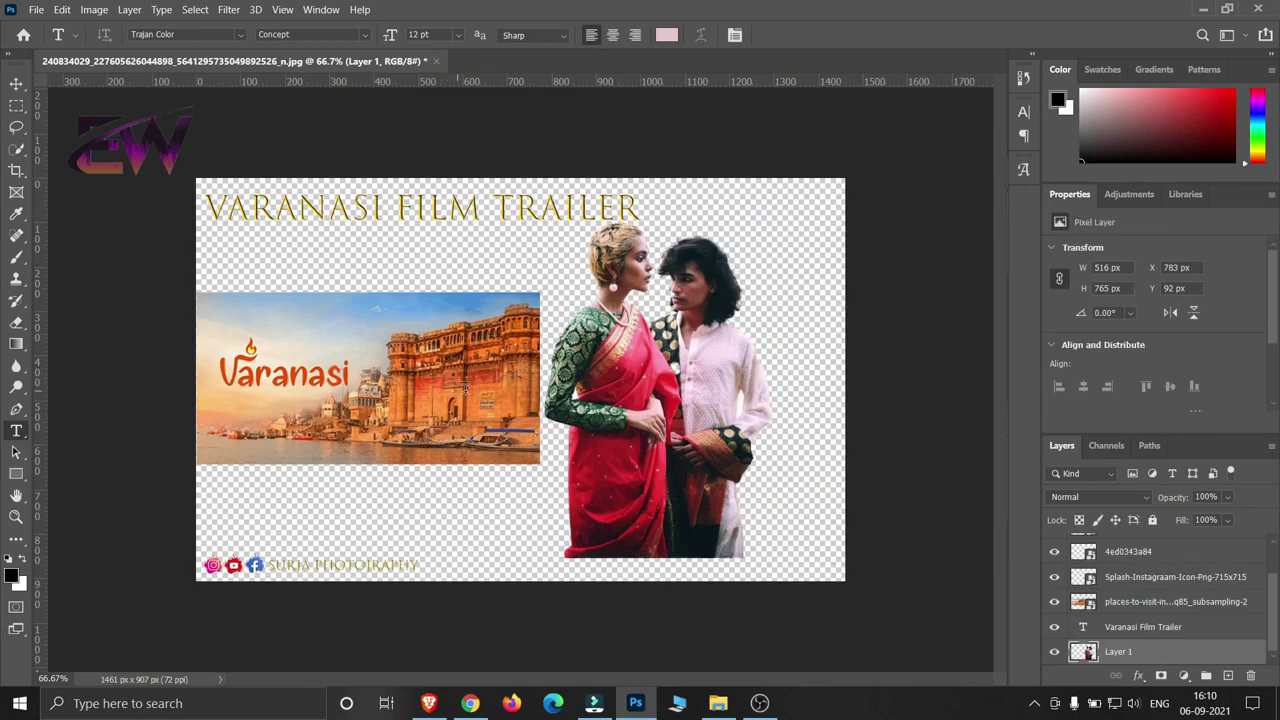
# Enlarge the Varanasi ghat image and move its layer behind the couple.
pyautogui.click(1136, 604)
pyautogui.hotkey('ctrl', 't')
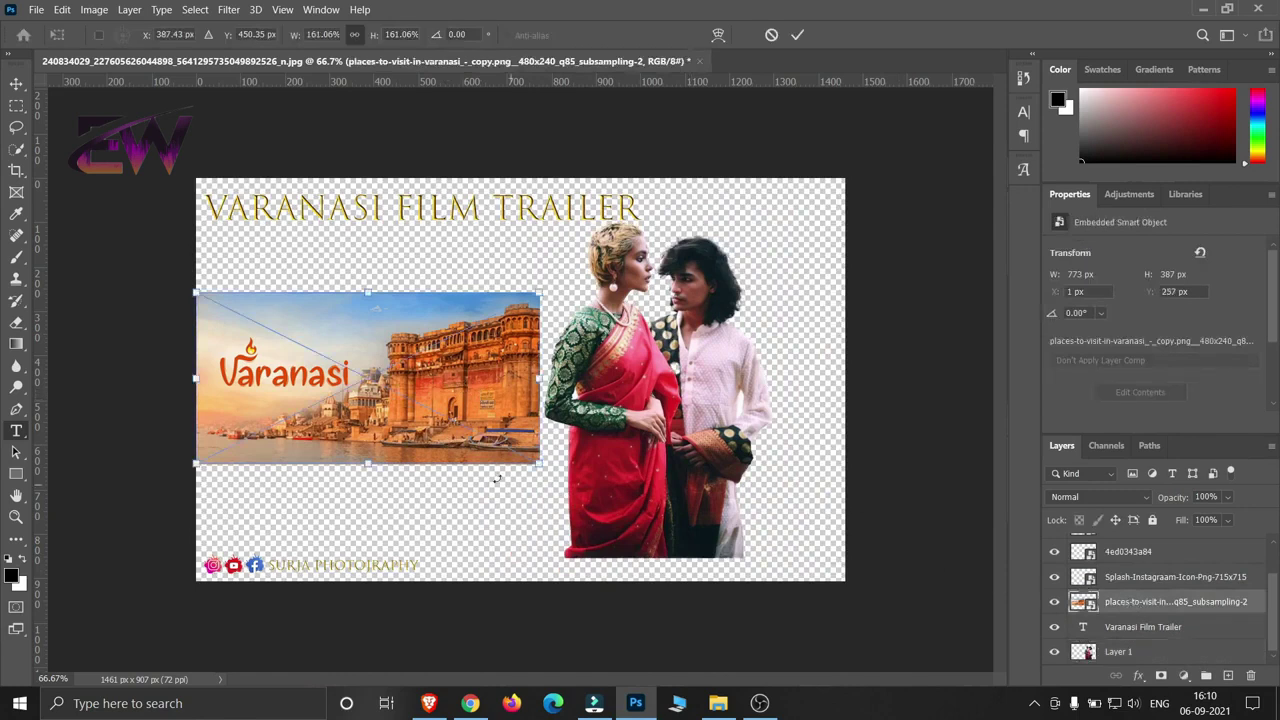
pyautogui.moveTo(539, 462); pyautogui.dragTo(826, 521)
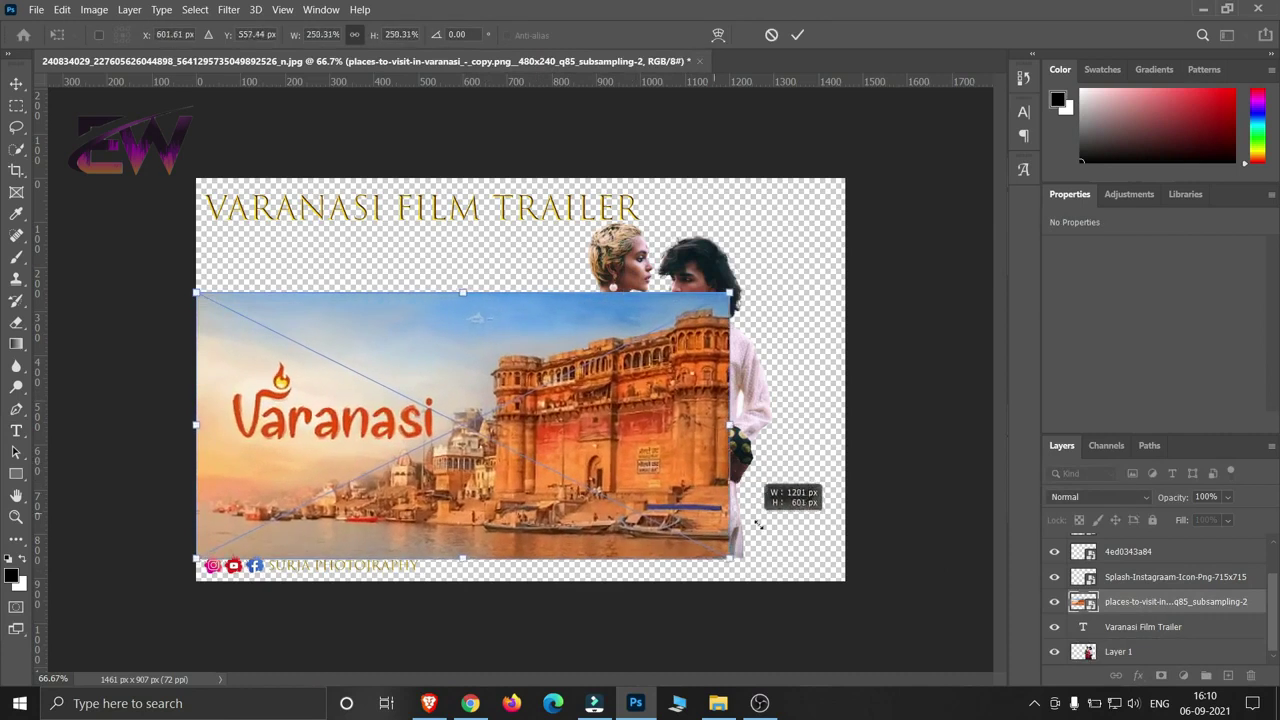
pyautogui.moveTo(572, 515); pyautogui.dragTo(573, 452)
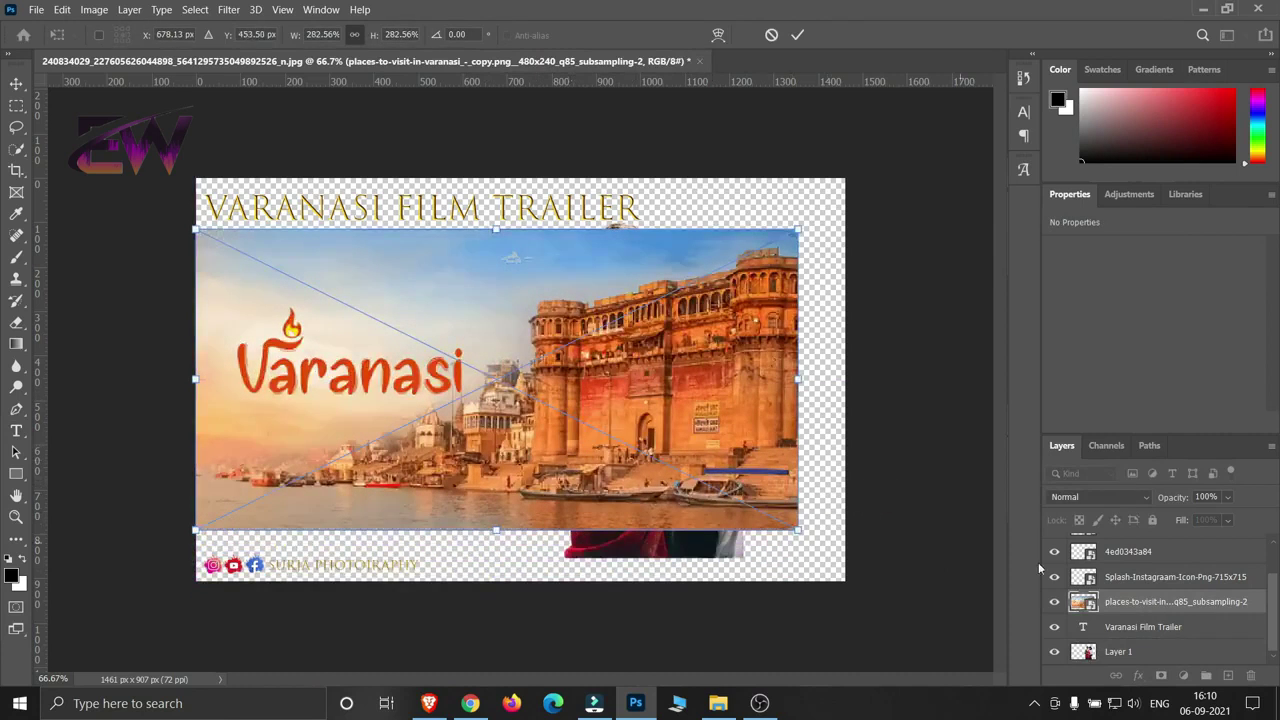
pyautogui.moveTo(1112, 607)
pyautogui.mouseDown()
pyautogui.moveTo(1125, 654)
pyautogui.moveTo(1115, 615)
pyautogui.mouseUp()
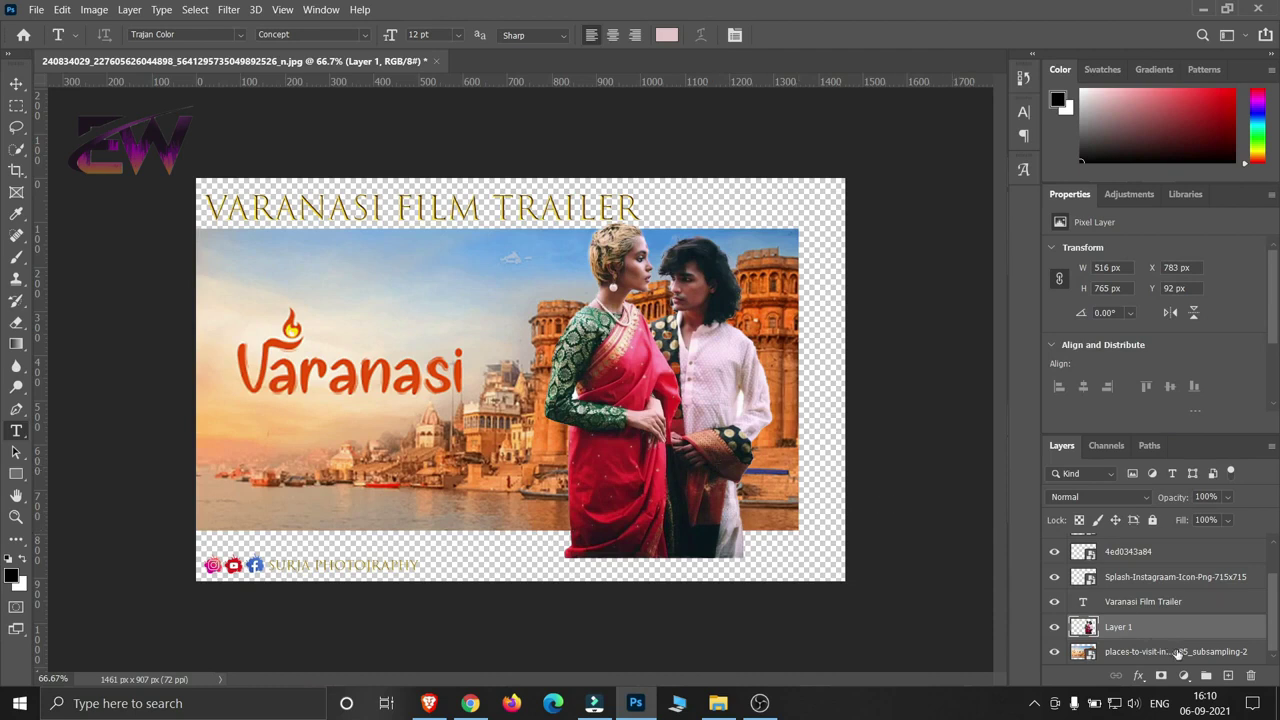
# Stretch the Varanasi image to fill the whole poster, about 304.58% × 377.92%.
pyautogui.hotkey('ctrl', 't')
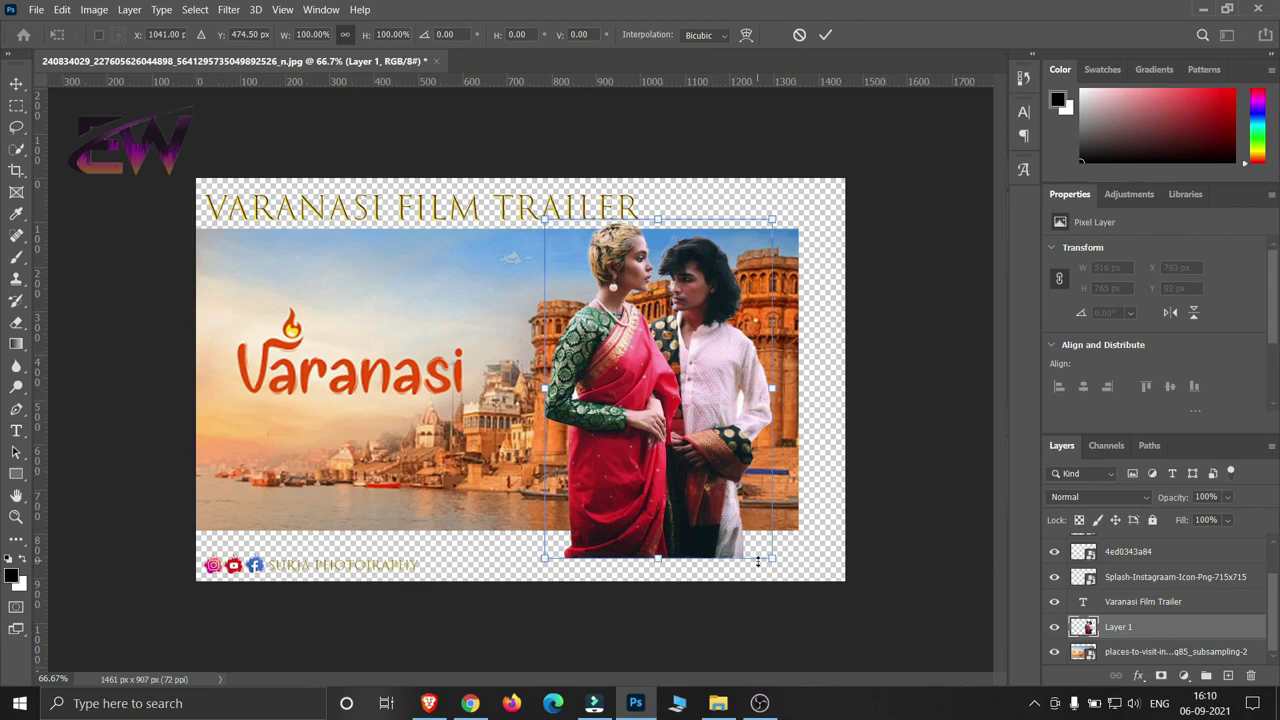
pyautogui.click(1148, 652)
pyautogui.hotkey('ctrl', 't')
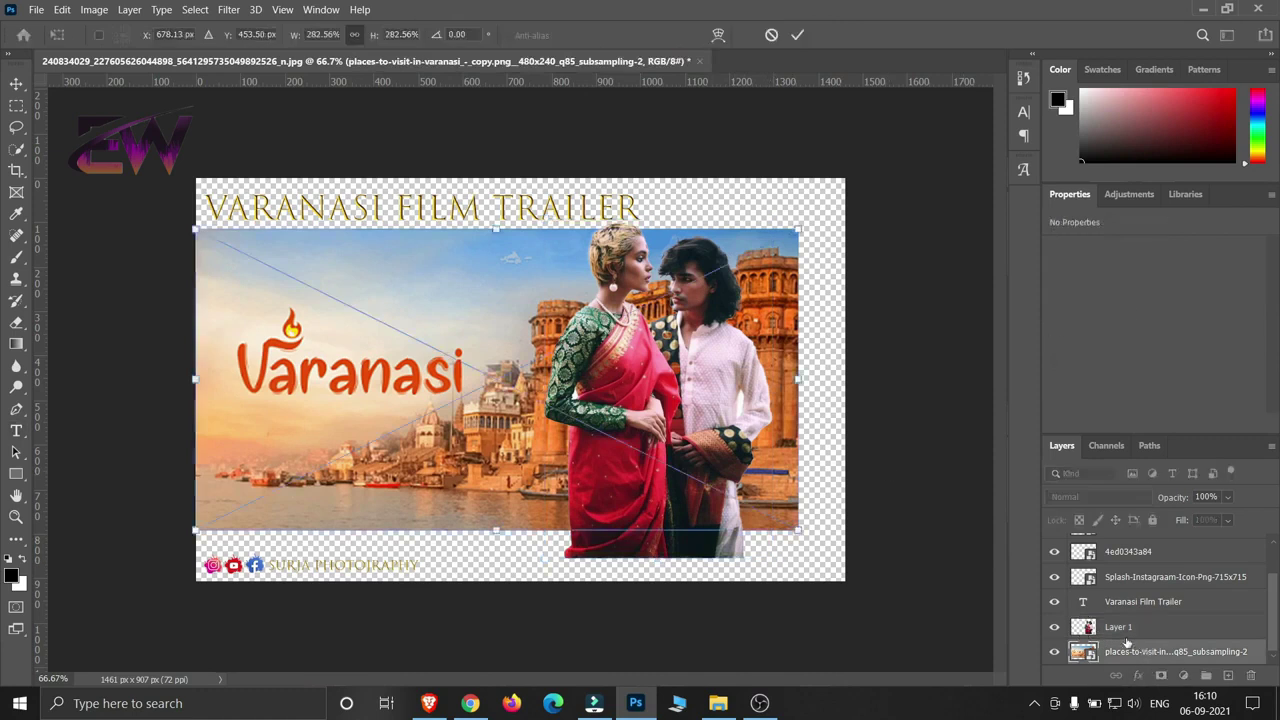
pyautogui.moveTo(798, 531); pyautogui.dragTo(843, 561)
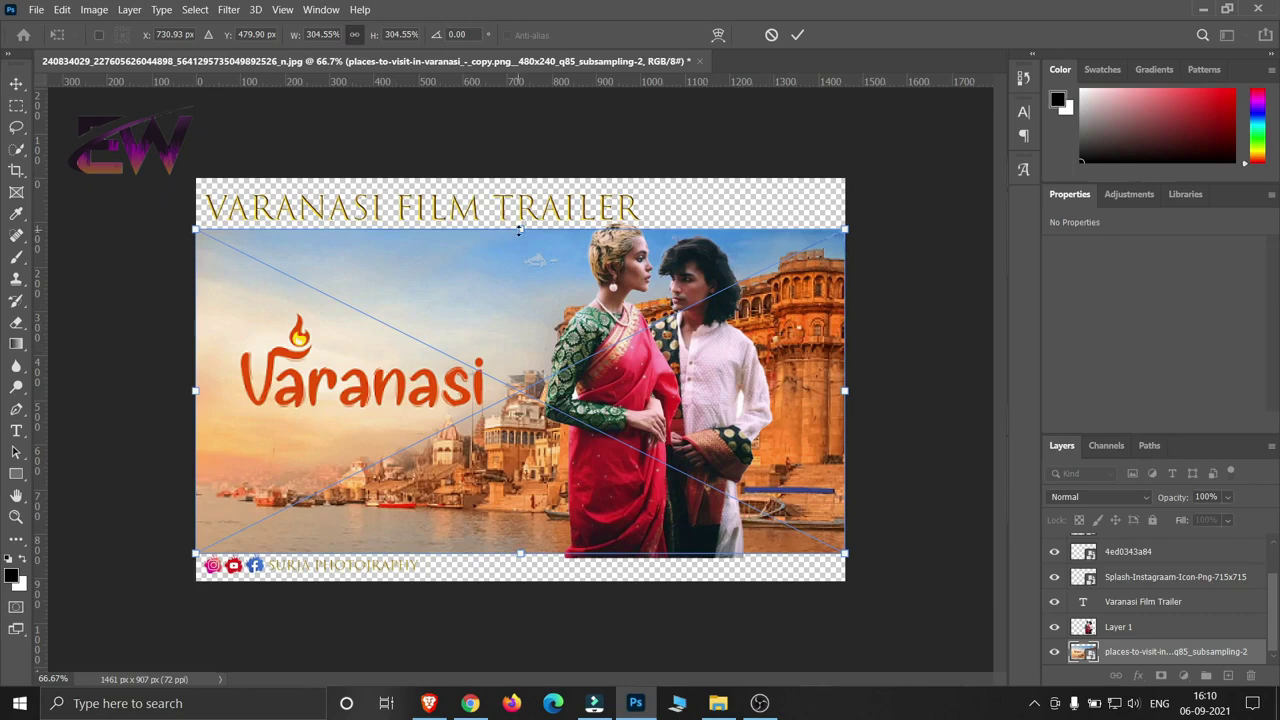
pyautogui.moveTo(519, 230); pyautogui.dragTo(519, 178)
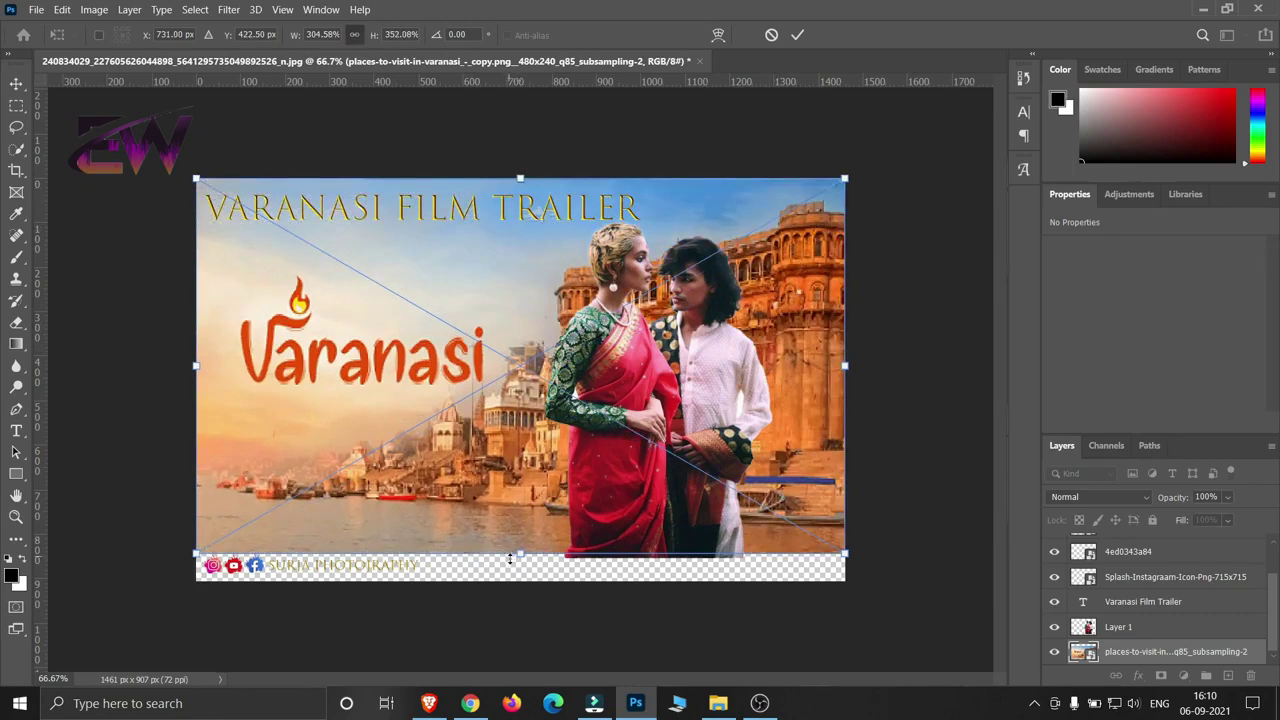
pyautogui.moveTo(519, 554); pyautogui.dragTo(527, 584)
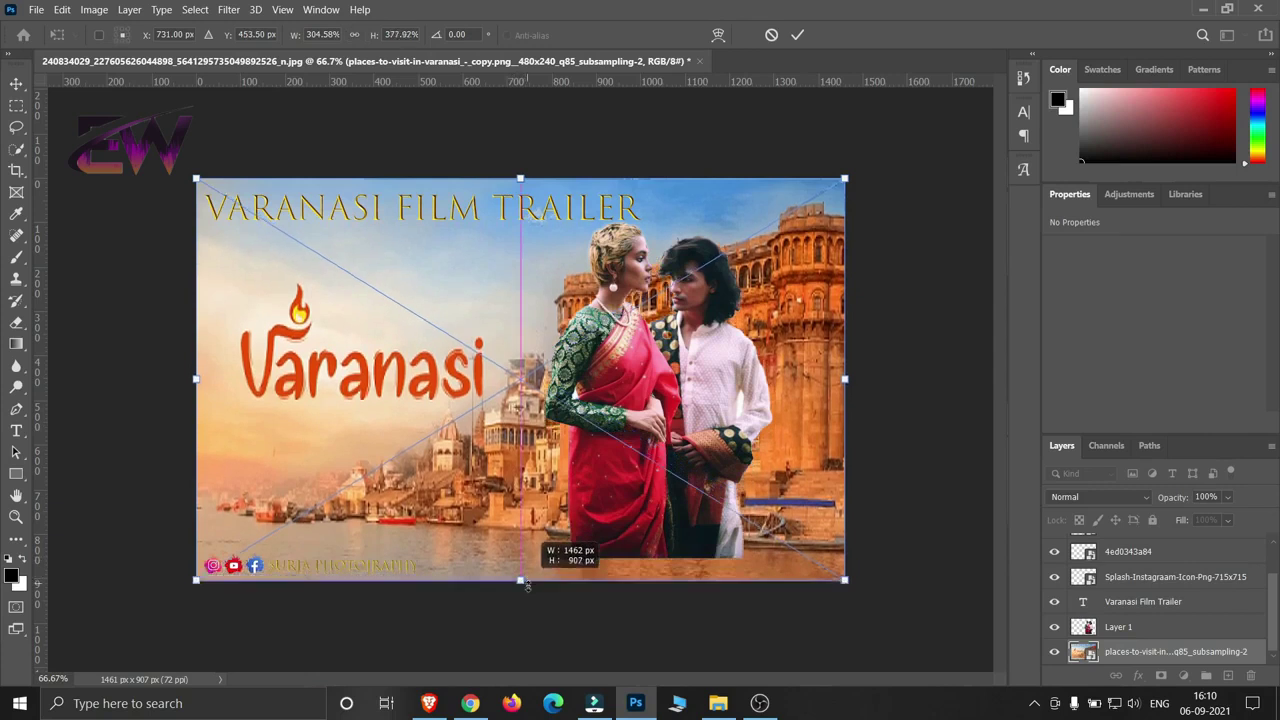
pyautogui.click(1118, 627)
pyautogui.hotkey('ctrl', 't')
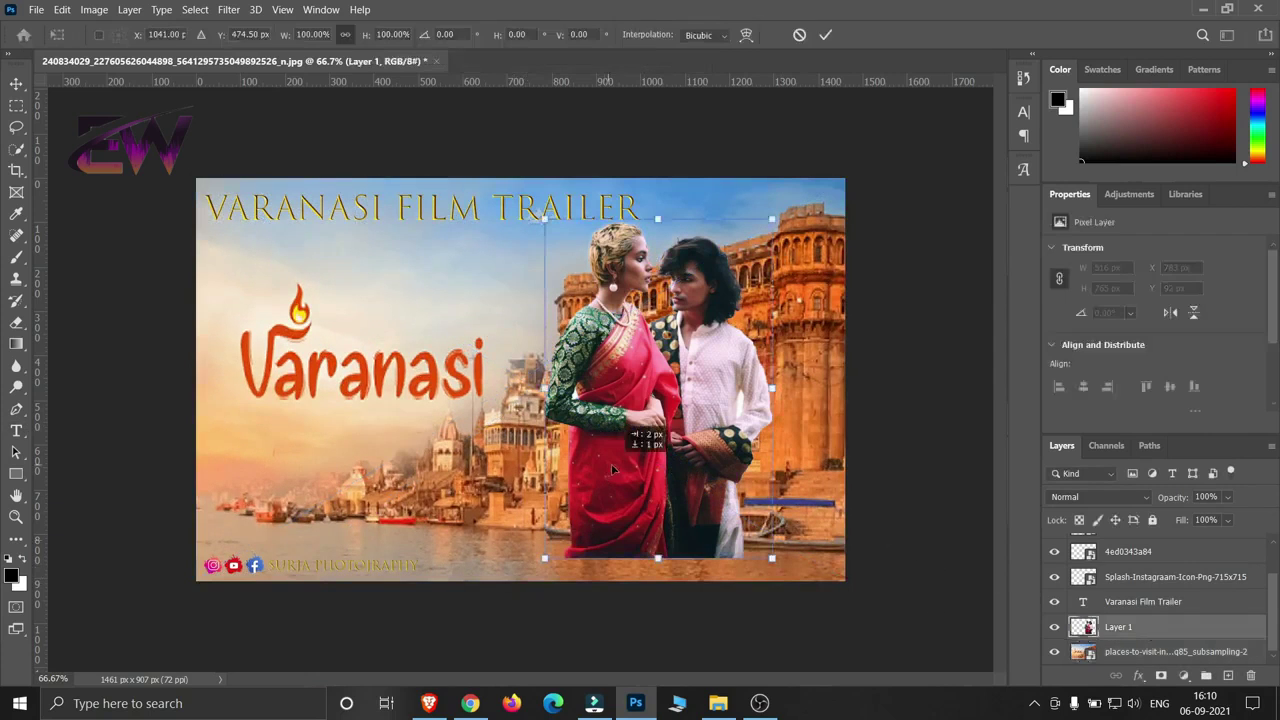
# Move the cut-out couple to the poster's lower right edge and add an Outer Glow effect.
pyautogui.moveTo(613, 469); pyautogui.dragTo(681, 494)
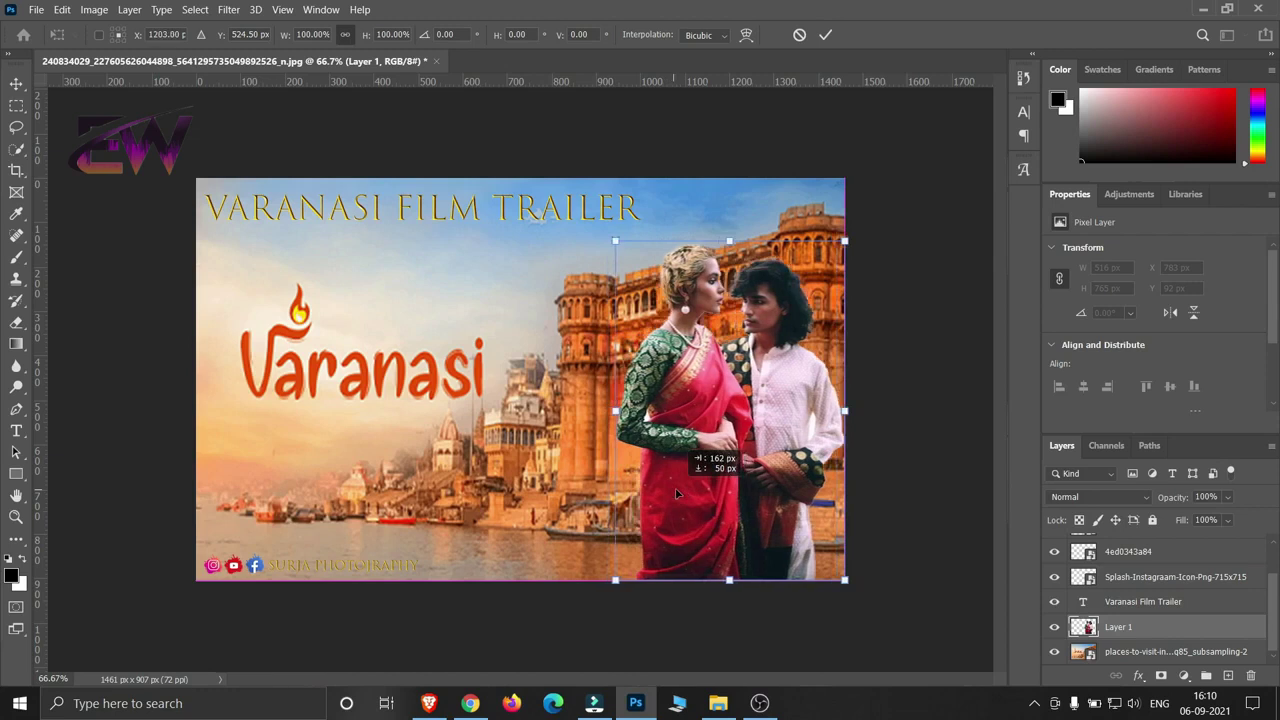
pyautogui.moveTo(676, 493); pyautogui.dragTo(676, 493)
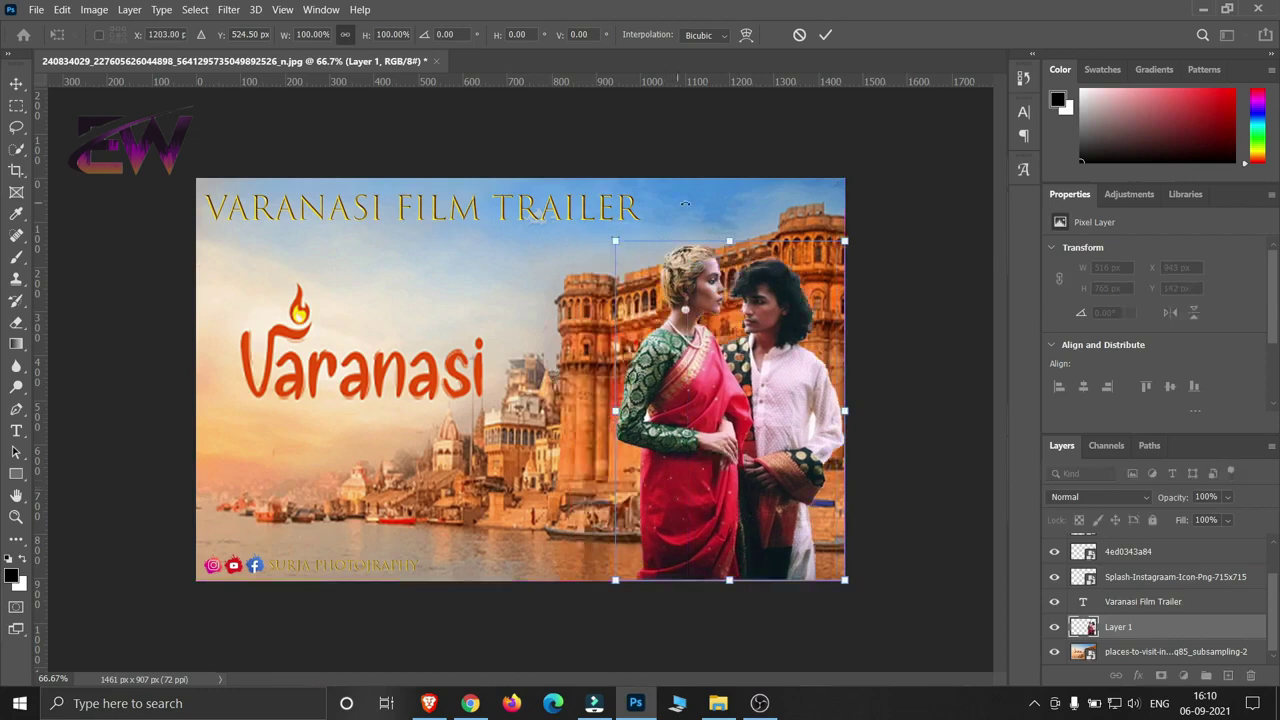
pyautogui.click(825, 35)
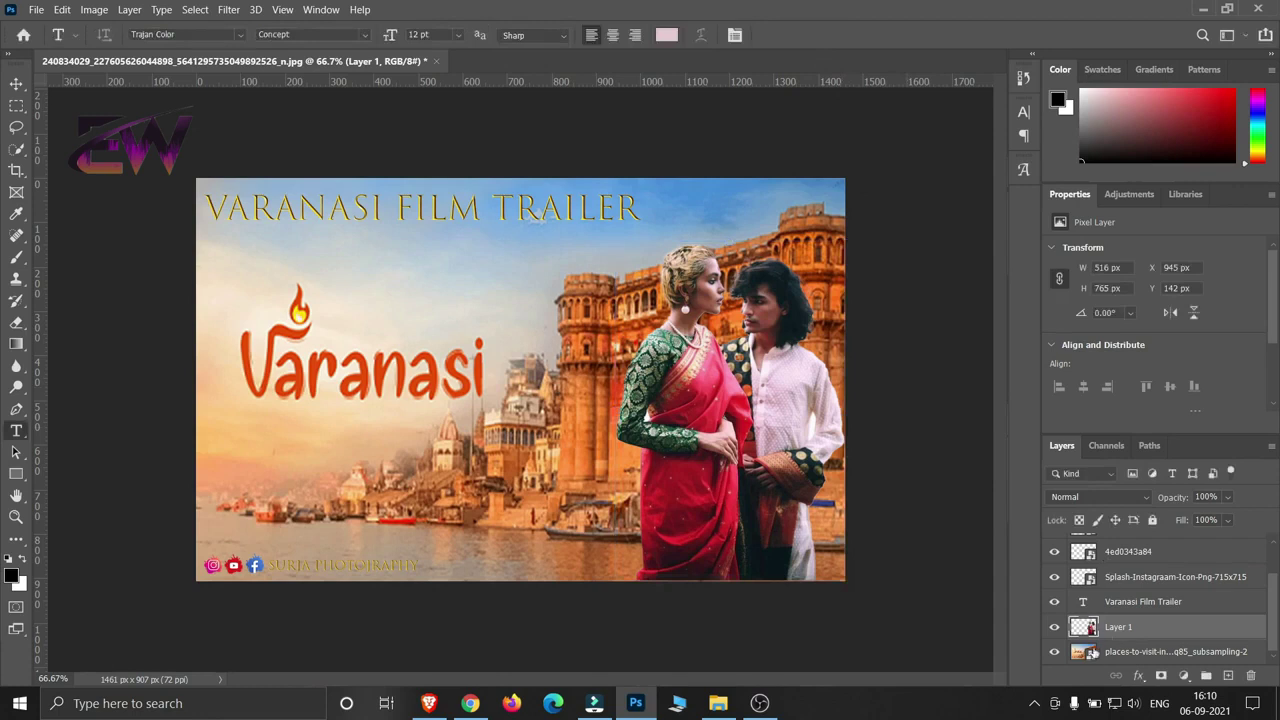
pyautogui.click(1138, 676)
pyautogui.click(1145, 655)
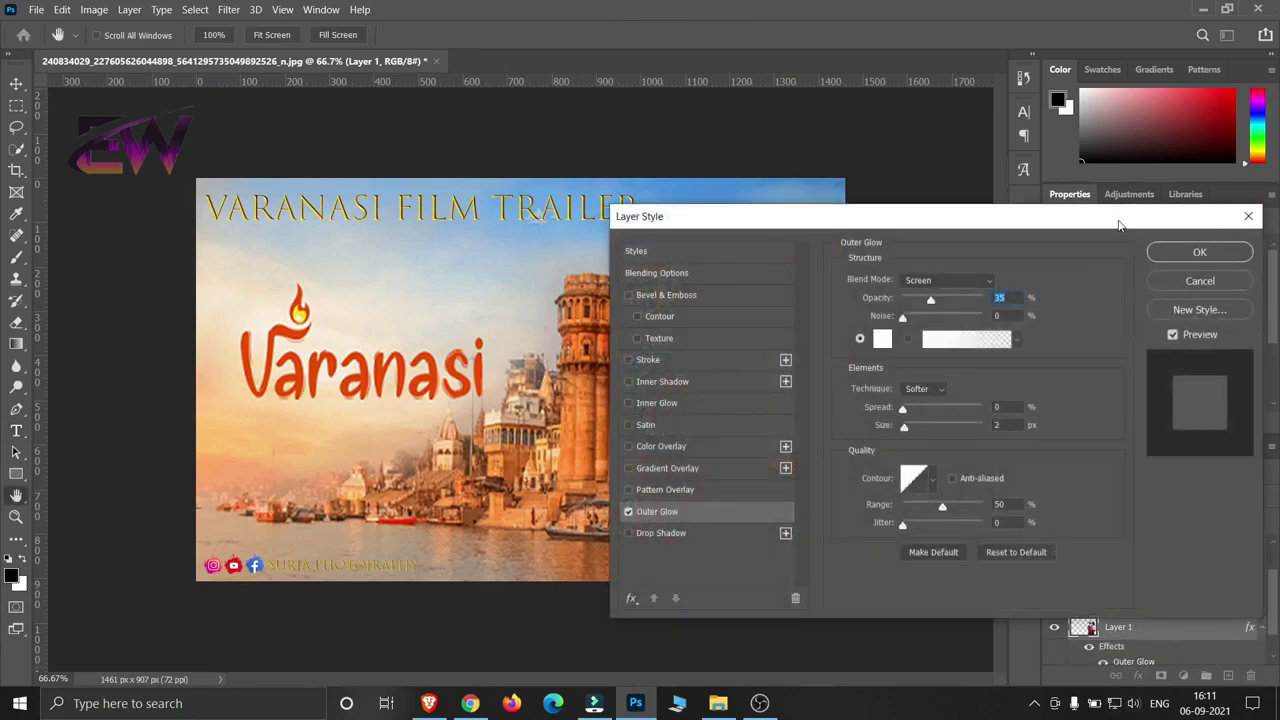
# Cancel the Outer Glow and add a Drop Shadow effect to the couple instead.
pyautogui.moveTo(1122, 222)
pyautogui.mouseDown()
pyautogui.moveTo(522, 400)
pyautogui.moveTo(622, 370)
pyautogui.mouseUp()
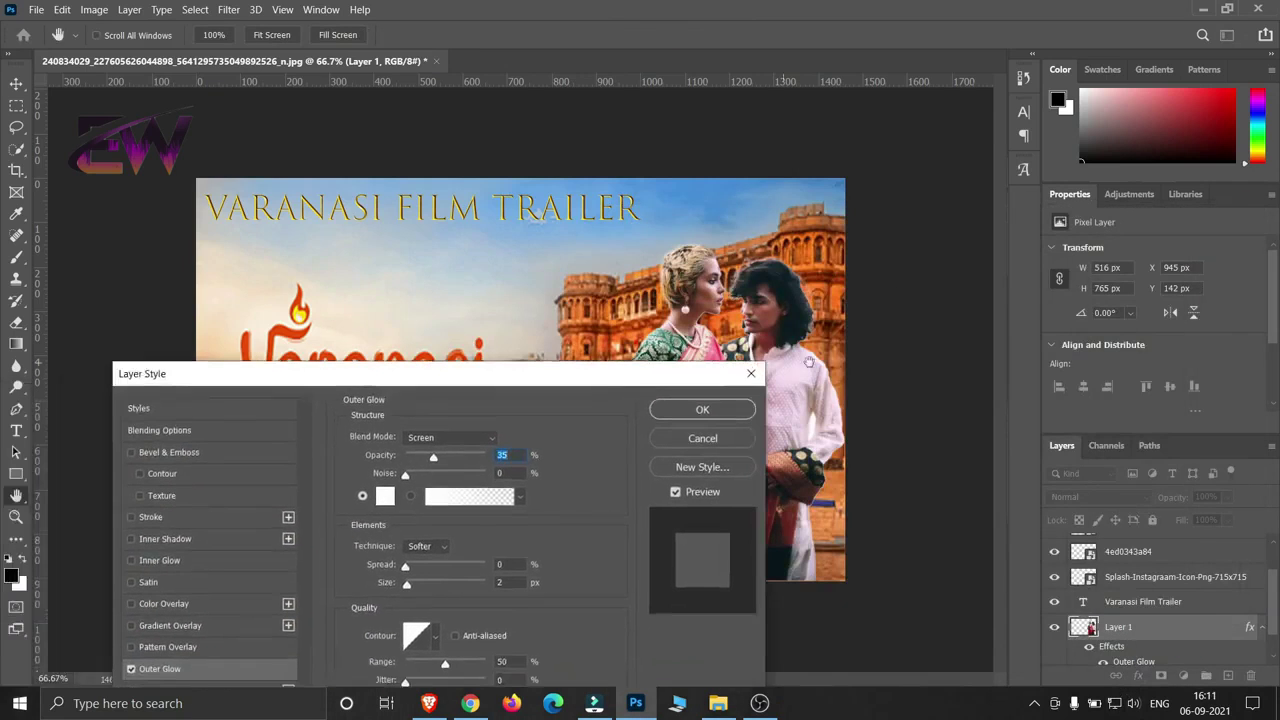
pyautogui.click(749, 371)
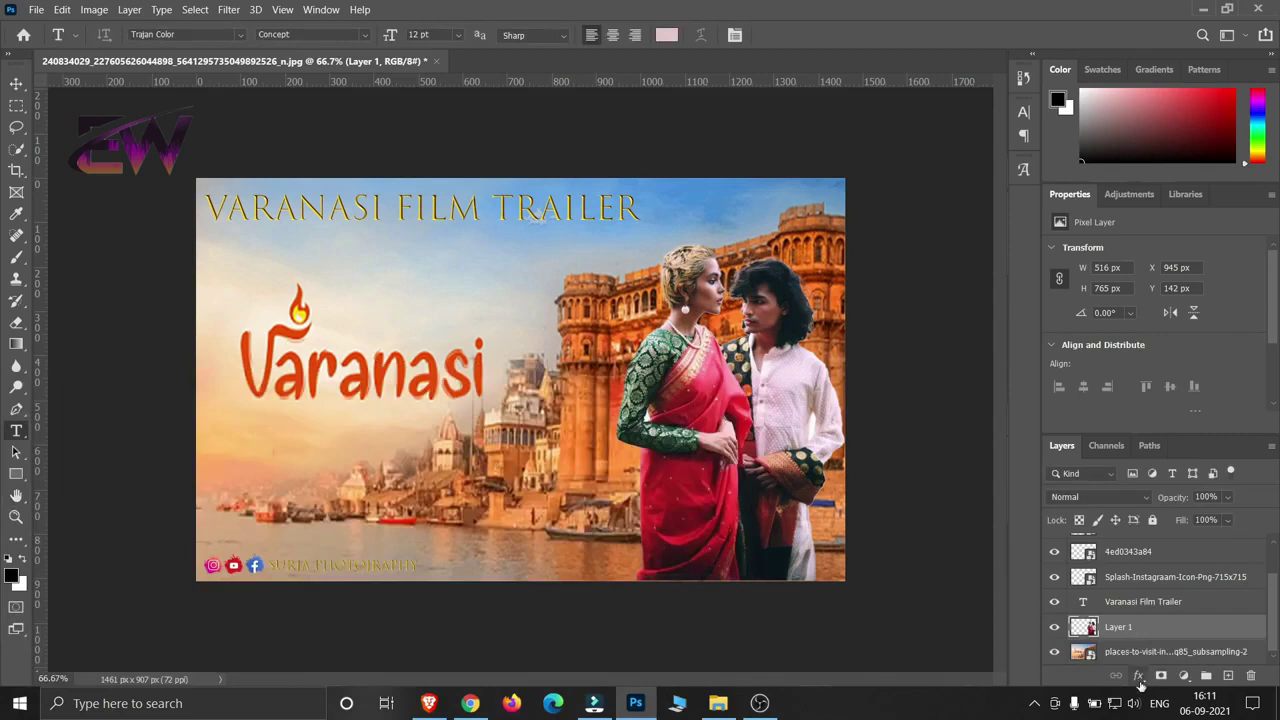
pyautogui.click(1139, 677)
pyautogui.click(1160, 672)
# Set the drop shadow to 43% opacity and 0 px distance, and apply it.
pyautogui.moveTo(563, 283)
pyautogui.mouseDown()
pyautogui.moveTo(1278, 32)
pyautogui.moveTo(1228, 29)
pyautogui.mouseUp()
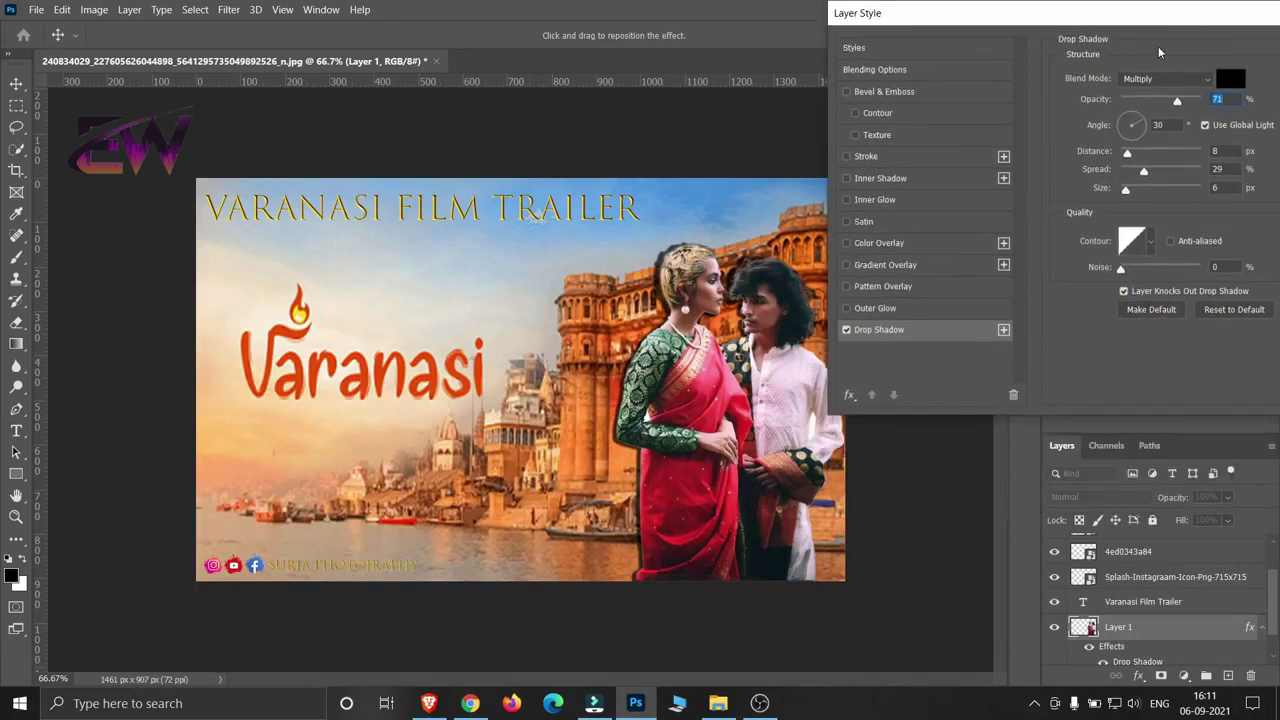
pyautogui.click(1146, 102)
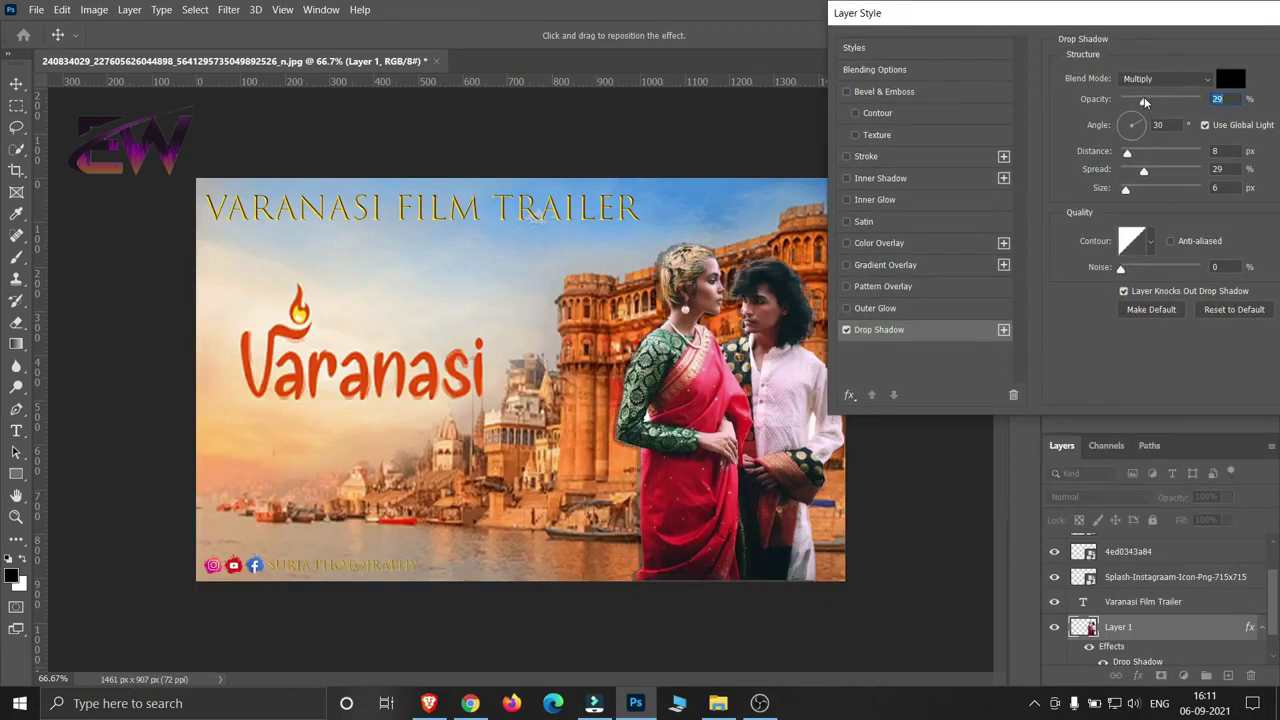
pyautogui.moveTo(1145, 102); pyautogui.dragTo(1155, 101)
pyautogui.click(1156, 154)
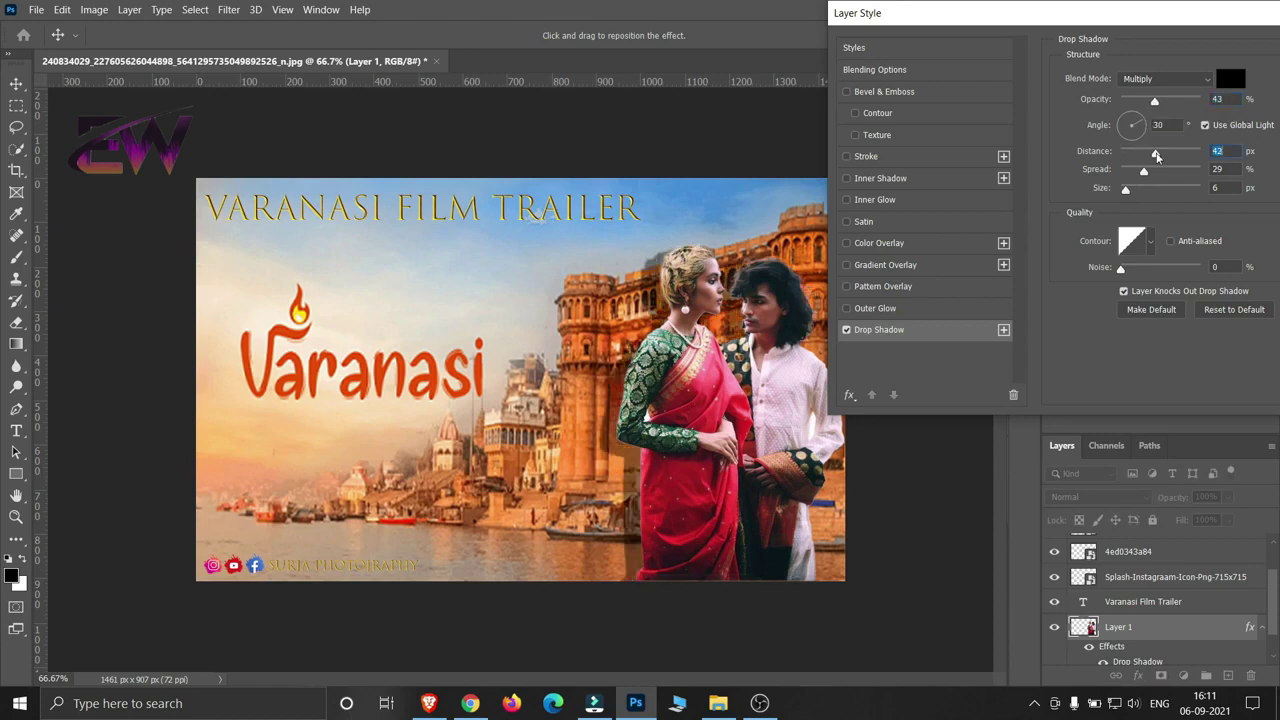
pyautogui.moveTo(1156, 154); pyautogui.dragTo(1106, 159)
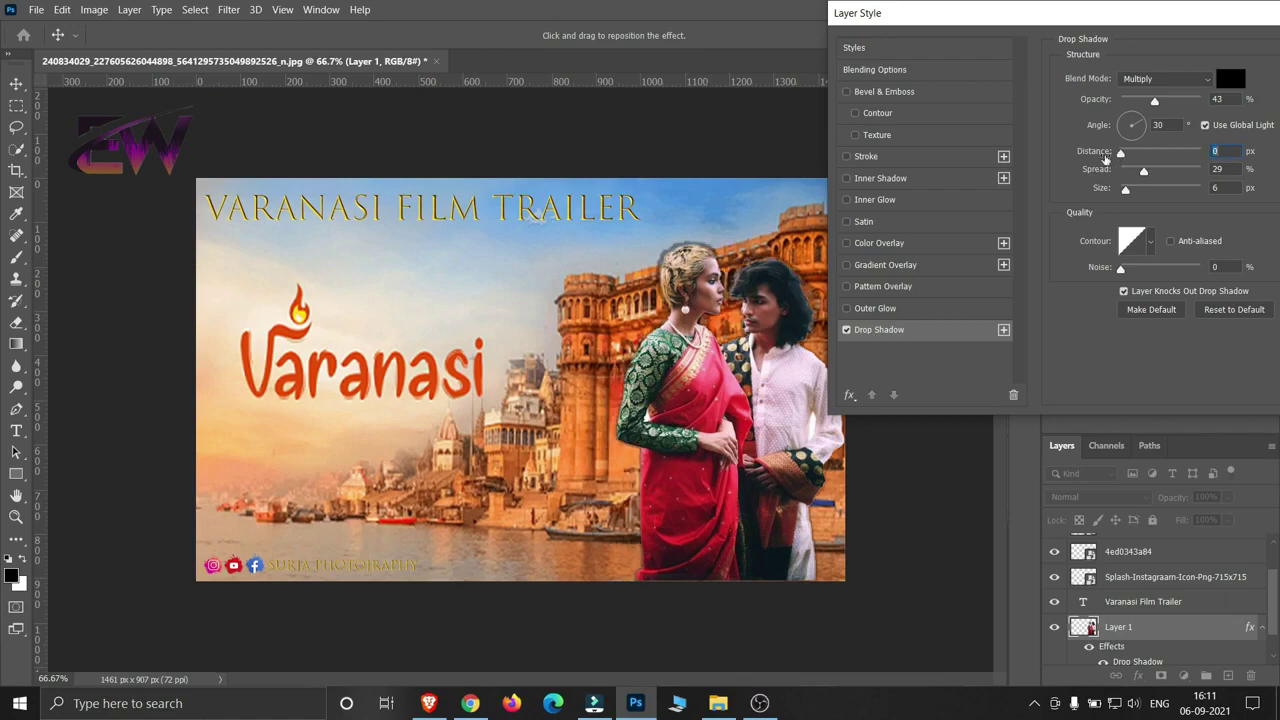
pyautogui.moveTo(1230, 13); pyautogui.dragTo(1067, 26)
pyautogui.click(1253, 63)
pyautogui.press('t')
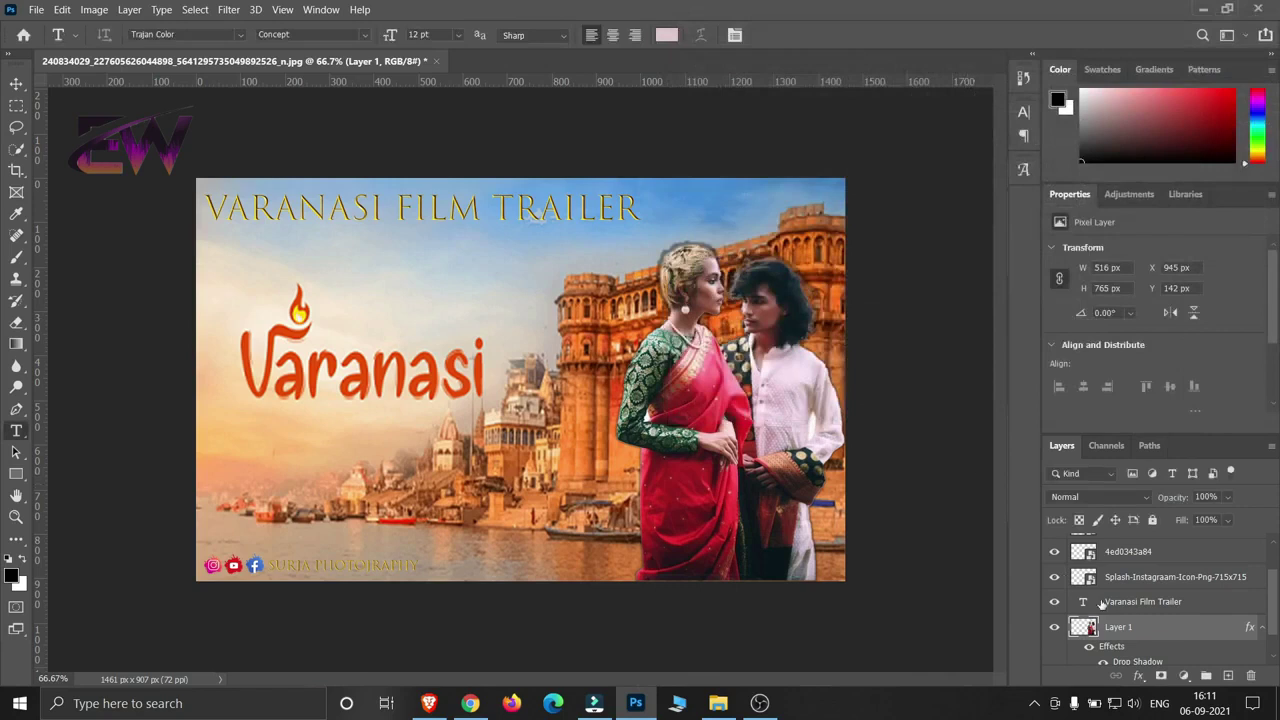
# Delete the cut-out couple layer and place the framed couple photo from Downloads.
pyautogui.scroll(-1, 1163, 646)
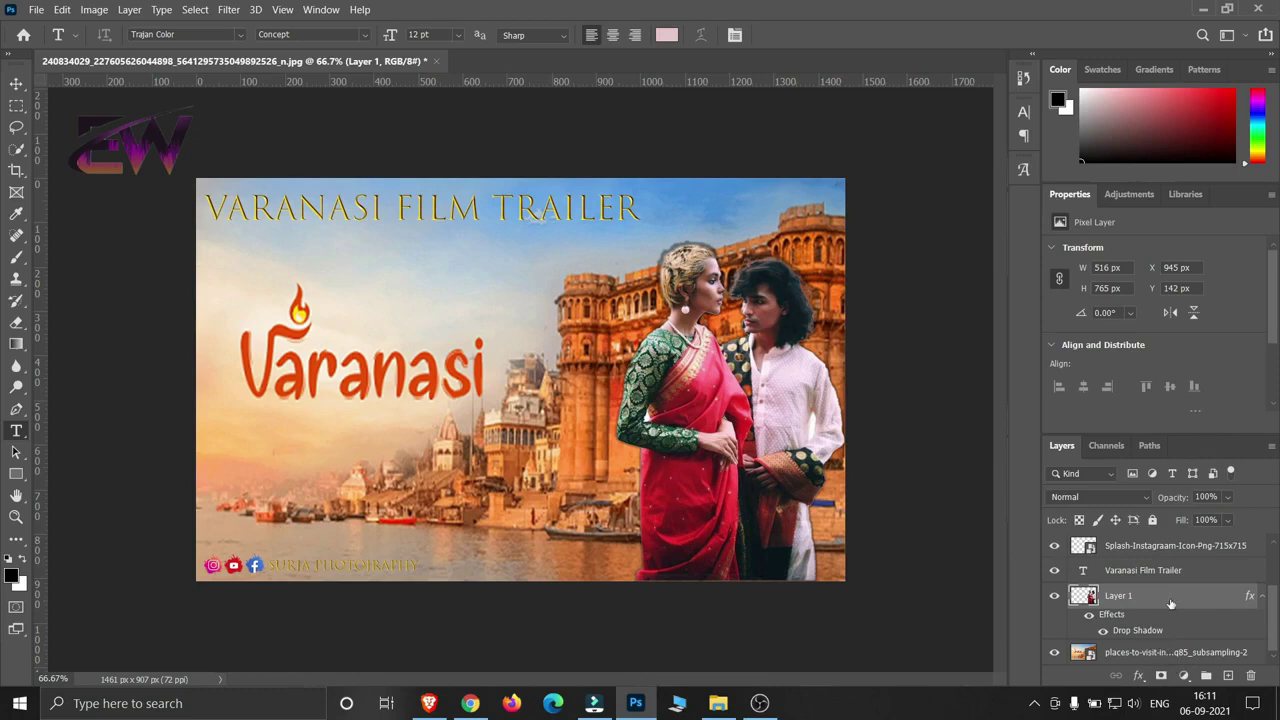
pyautogui.press('Delete')
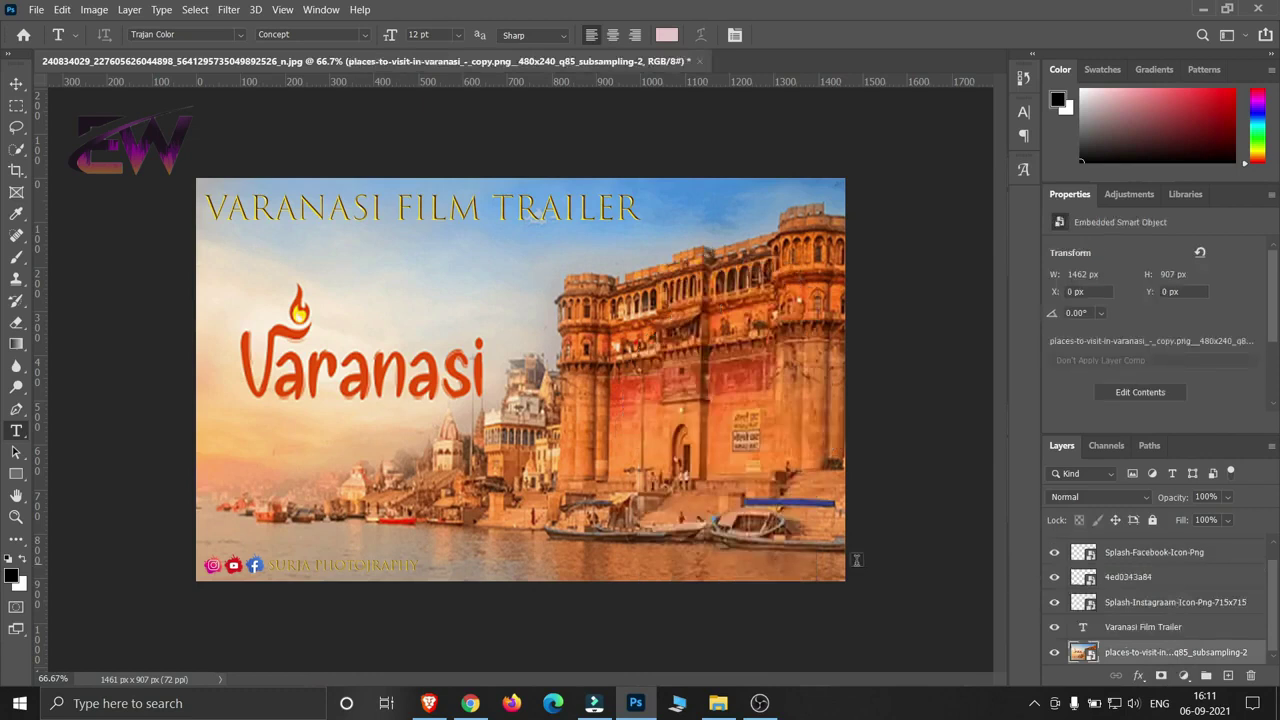
pyautogui.click(718, 705)
pyautogui.click(281, 240)
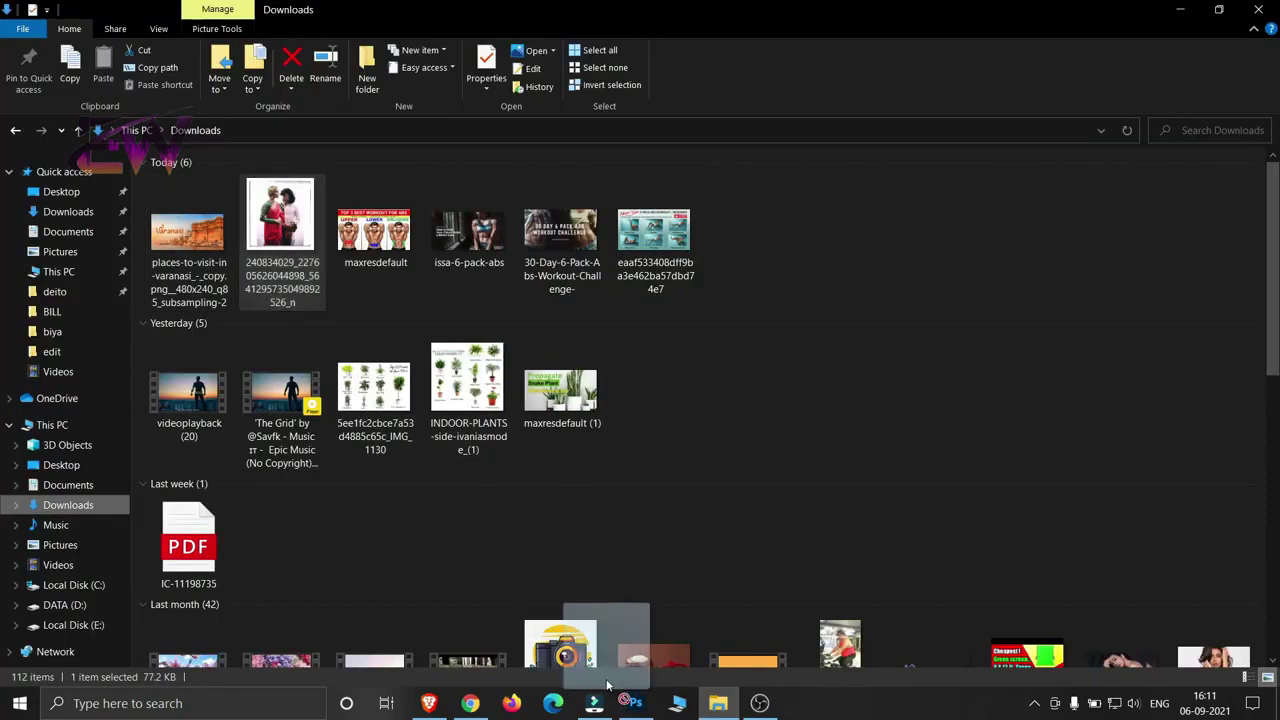
pyautogui.click(635, 703)
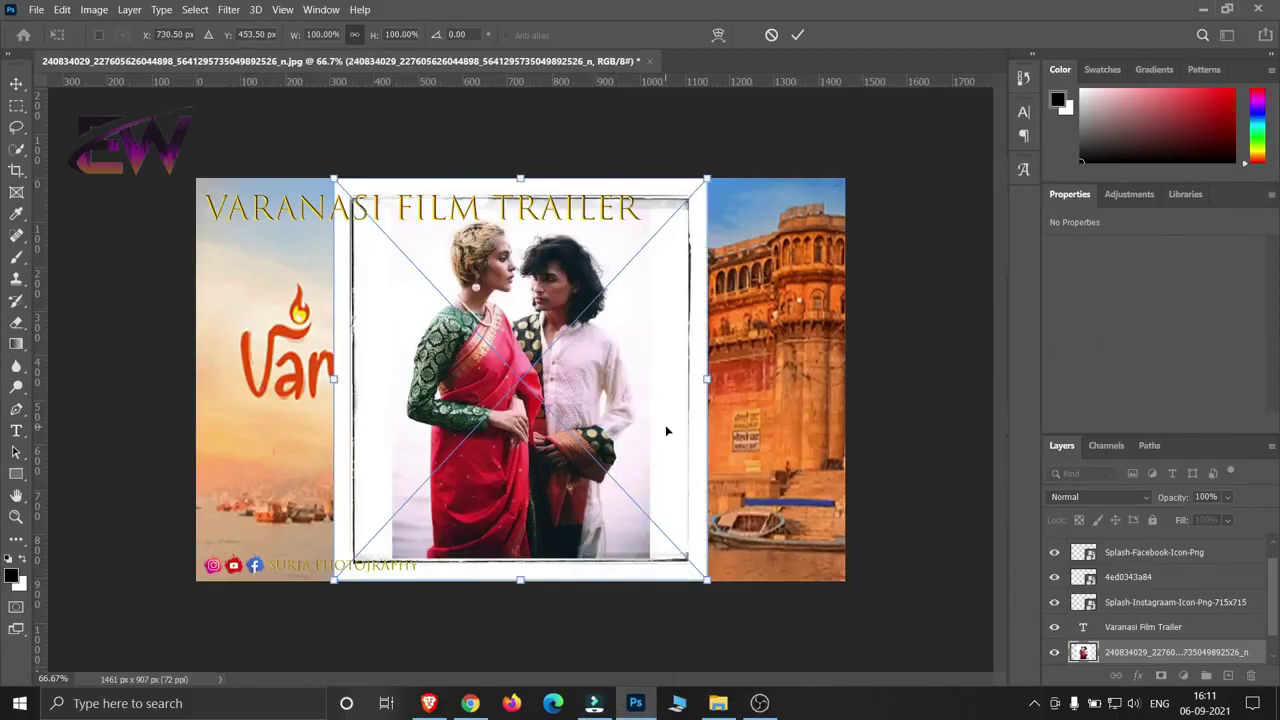
# Move and scale the couple photo to fill the poster's right half at 786 × 910 px.
pyautogui.moveTo(607, 420)
pyautogui.mouseDown()
pyautogui.moveTo(728, 412)
pyautogui.moveTo(717, 412)
pyautogui.mouseUp()
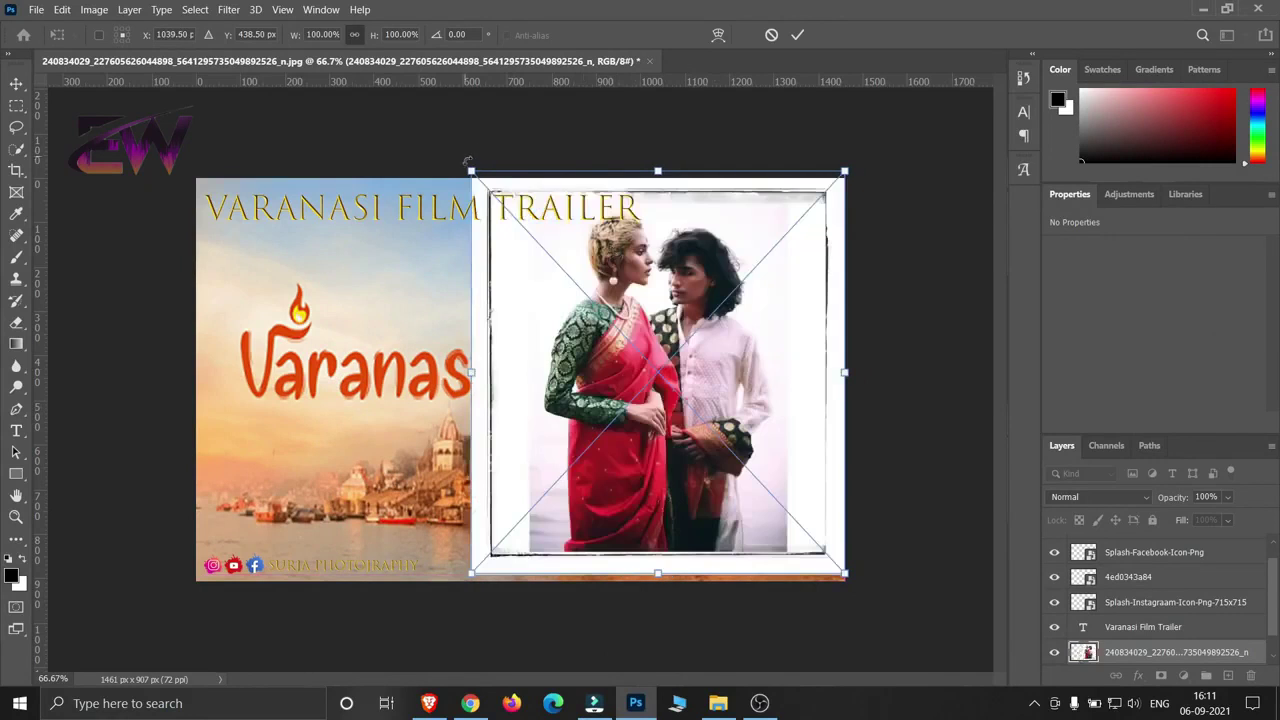
pyautogui.moveTo(472, 171)
pyautogui.mouseDown()
pyautogui.moveTo(510, 202)
pyautogui.moveTo(497, 156)
pyautogui.mouseUp()
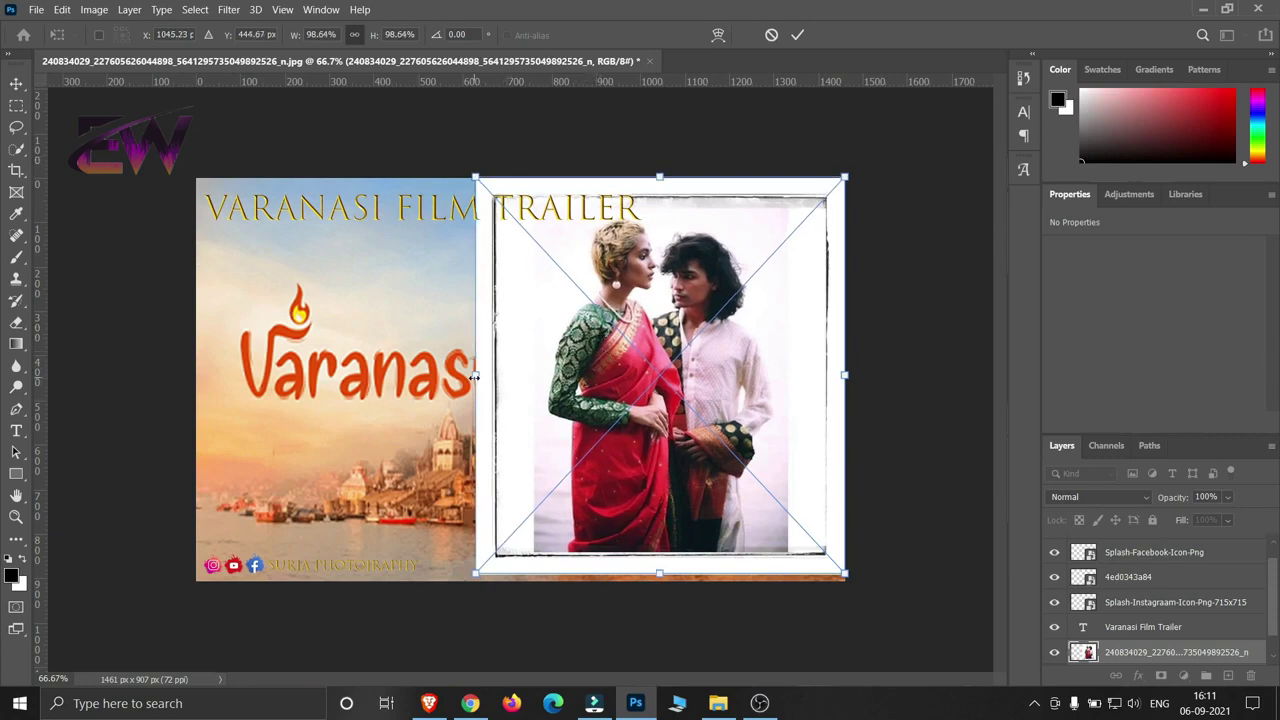
pyautogui.moveTo(475, 376)
pyautogui.mouseDown()
pyautogui.moveTo(653, 385)
pyautogui.moveTo(499, 384)
pyautogui.mouseUp()
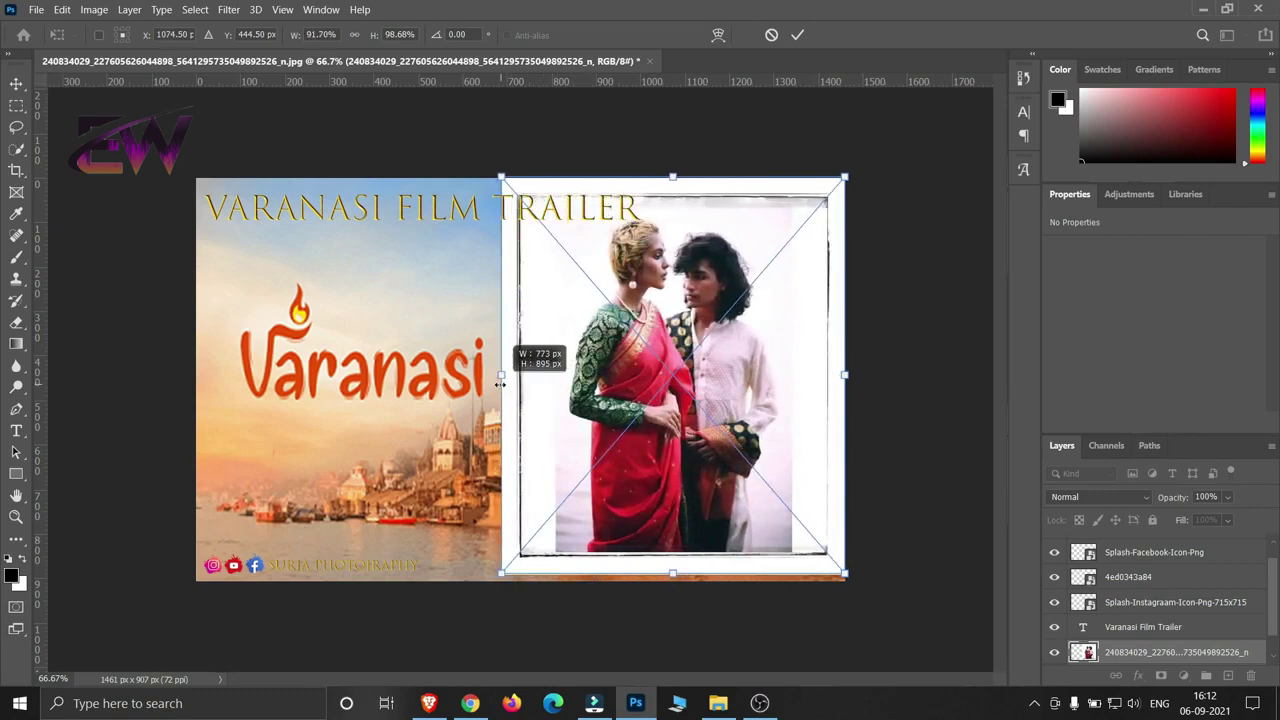
pyautogui.moveTo(502, 576); pyautogui.dragTo(494, 578)
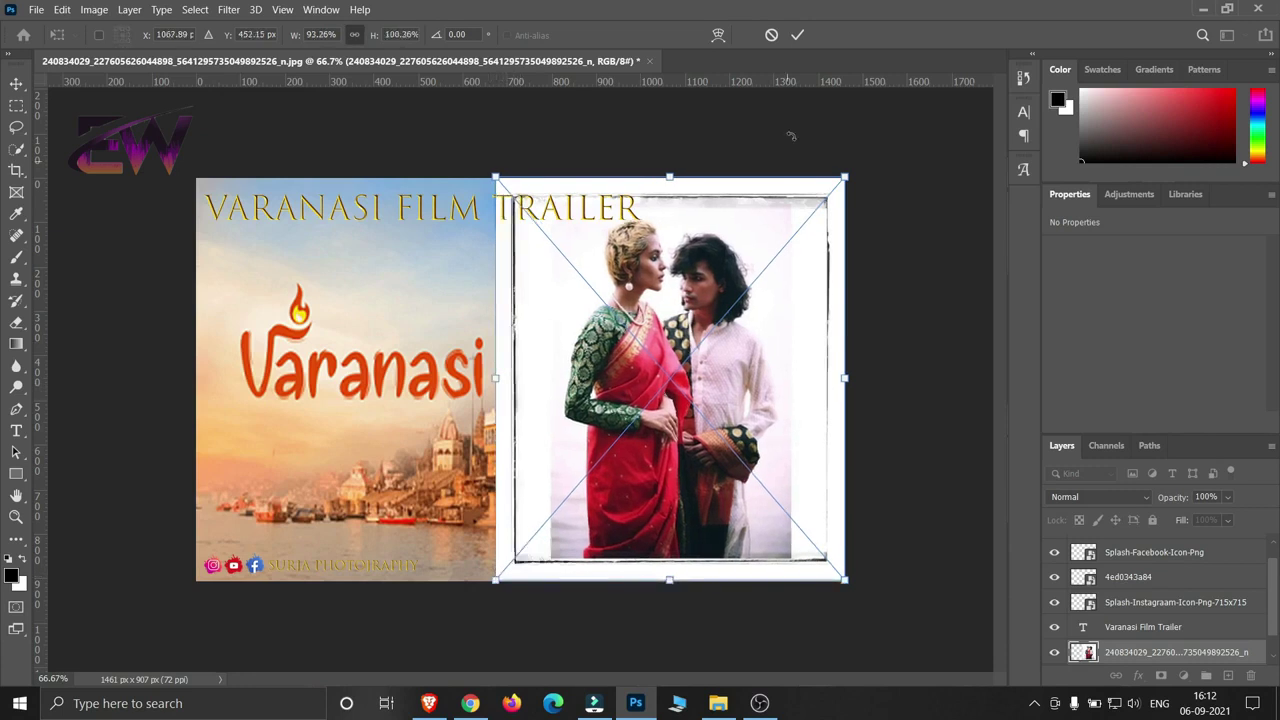
pyautogui.click(797, 34)
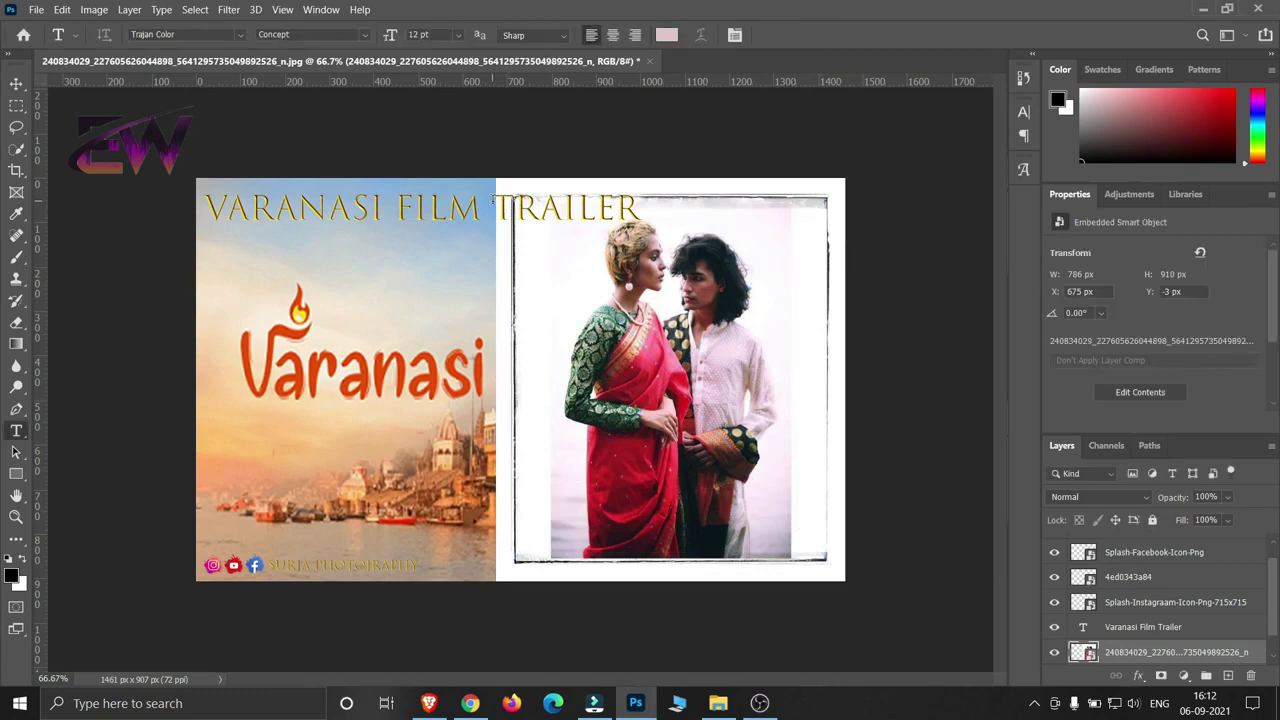
# Break the title after FILM so TRAILER sits alone on a second line, without leading spaces.
pyautogui.click(492, 205)
pyautogui.press('Return')
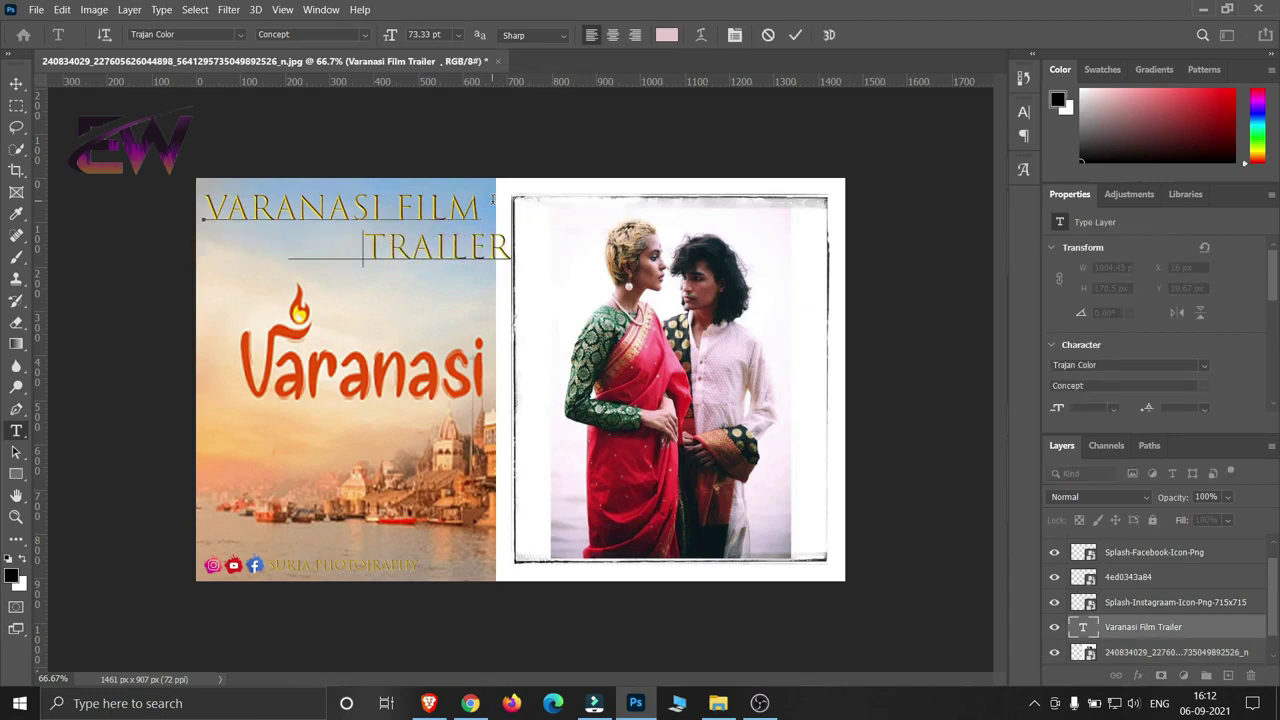
pyautogui.press('BackSpace')
pyautogui.press('BackSpace')
pyautogui.press('BackSpace')
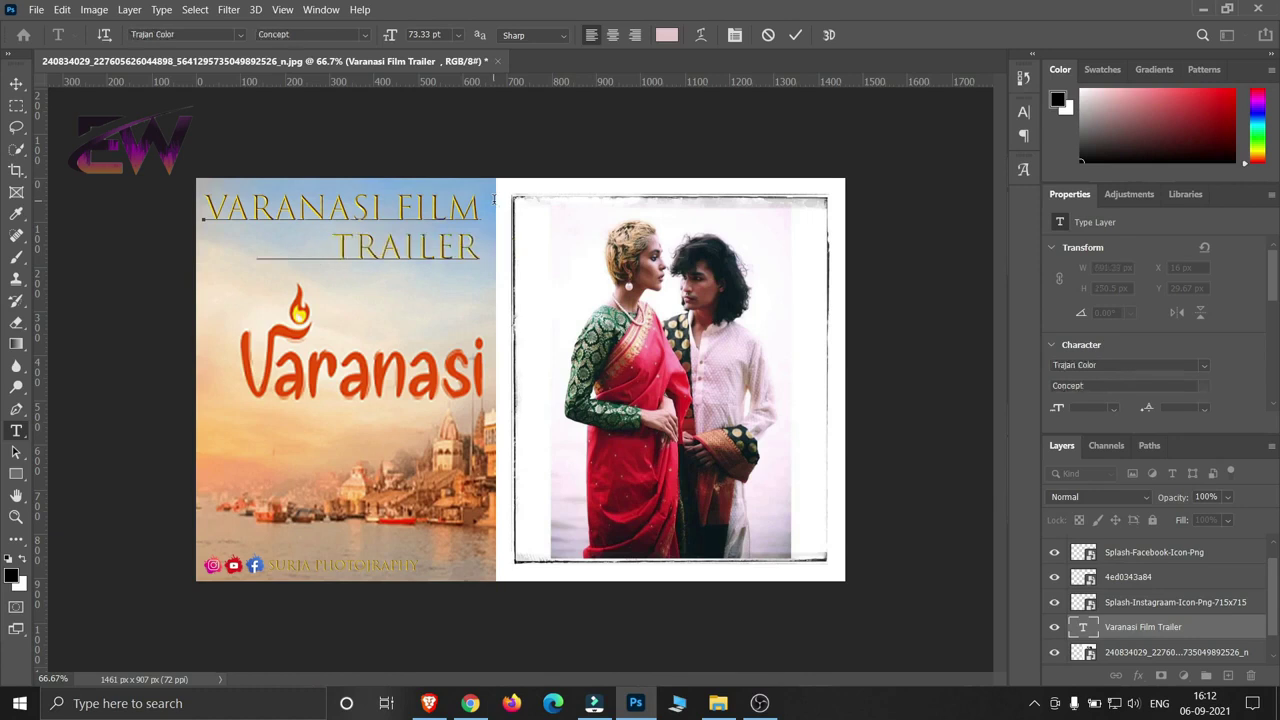
pyautogui.click(795, 34)
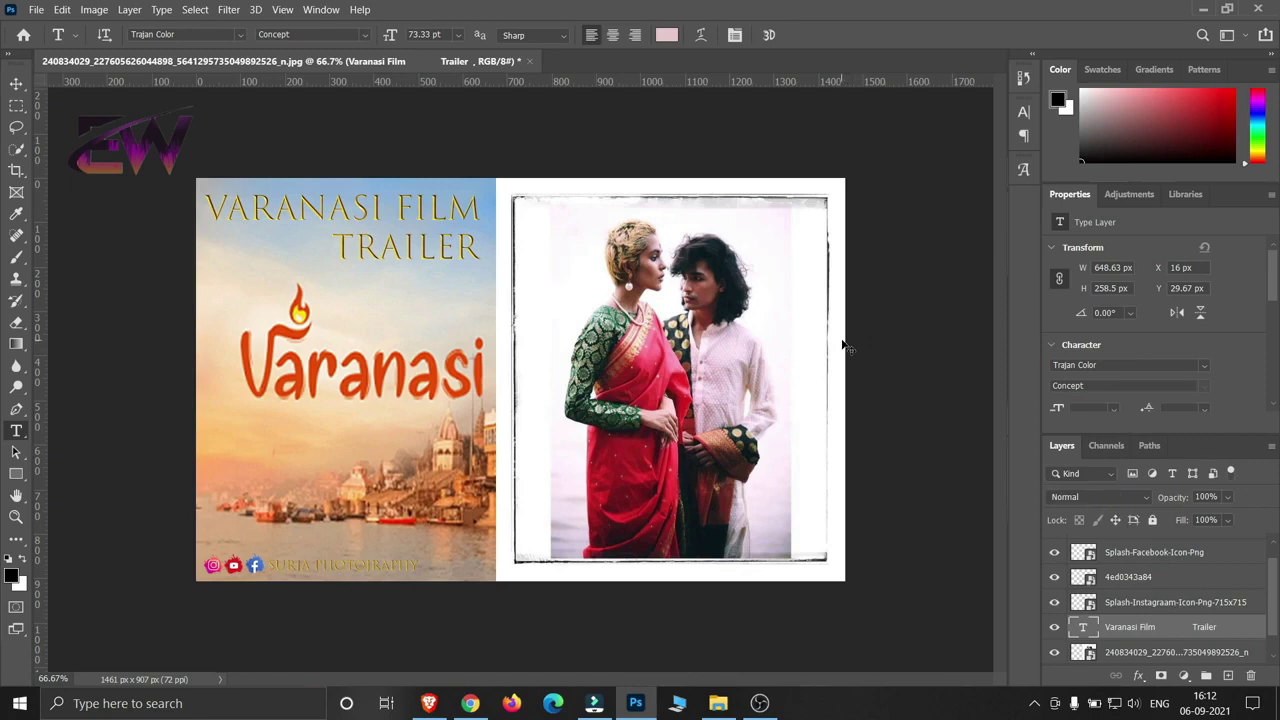
# Save the poster as a JPEG to the Desktop, adjusting the quality slider, then dismiss the options.
pyautogui.hotkey('ctrl', 's')
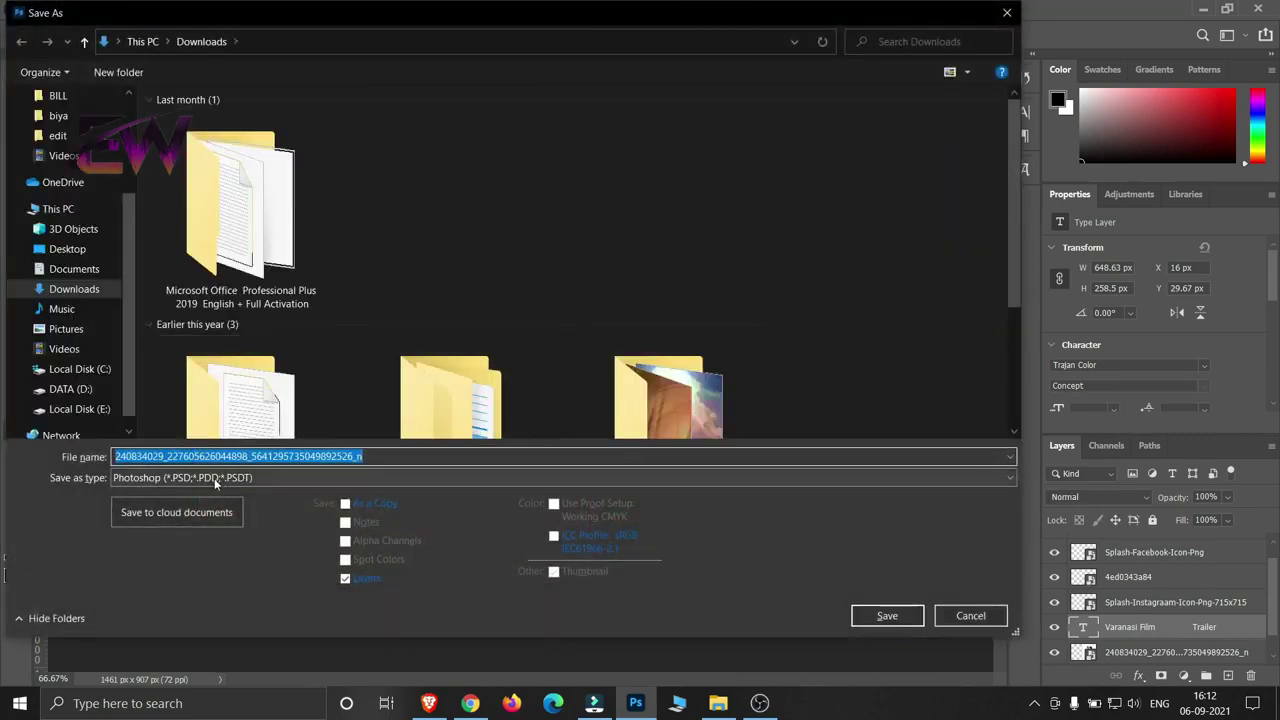
pyautogui.click(215, 479)
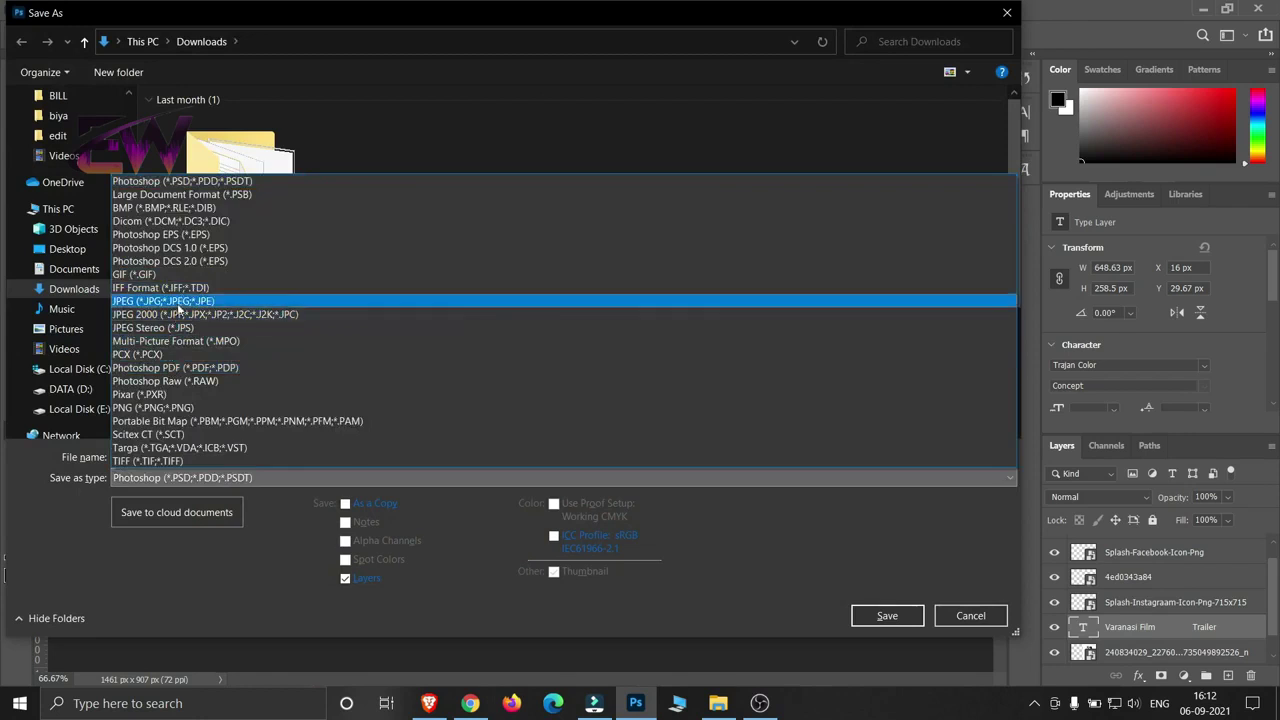
pyautogui.click(180, 301)
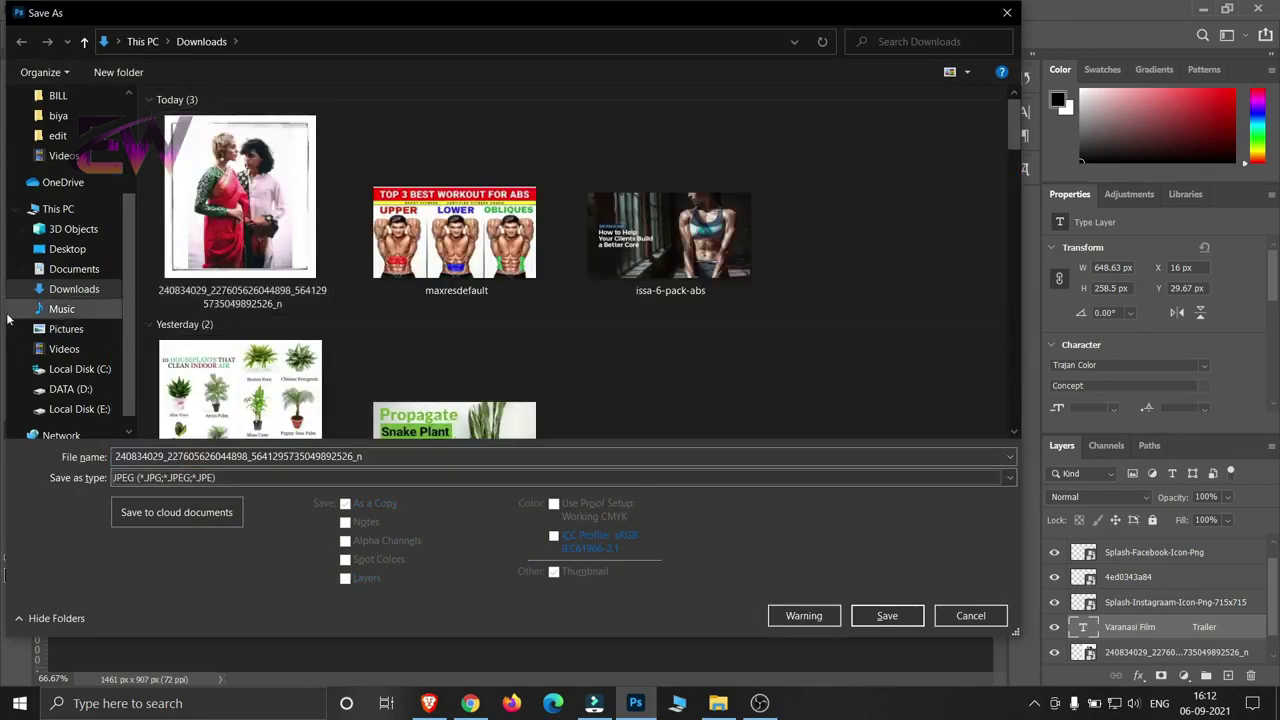
pyautogui.click(65, 250)
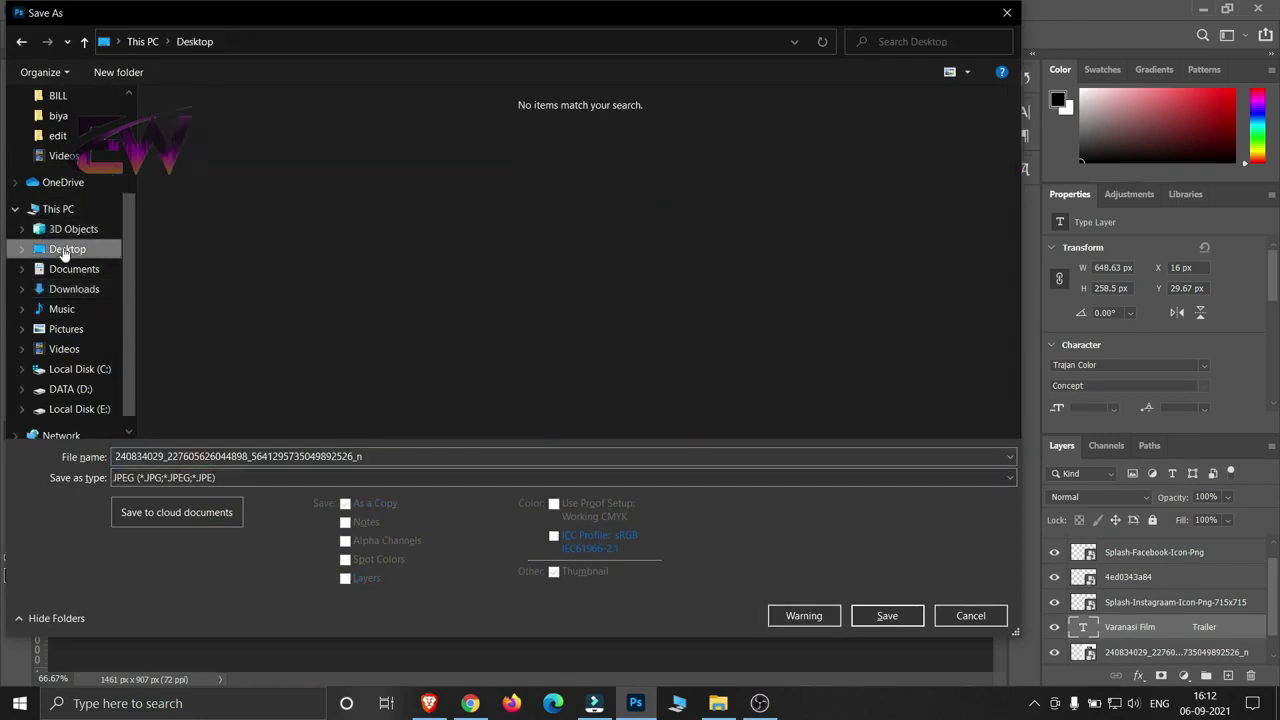
pyautogui.click(887, 615)
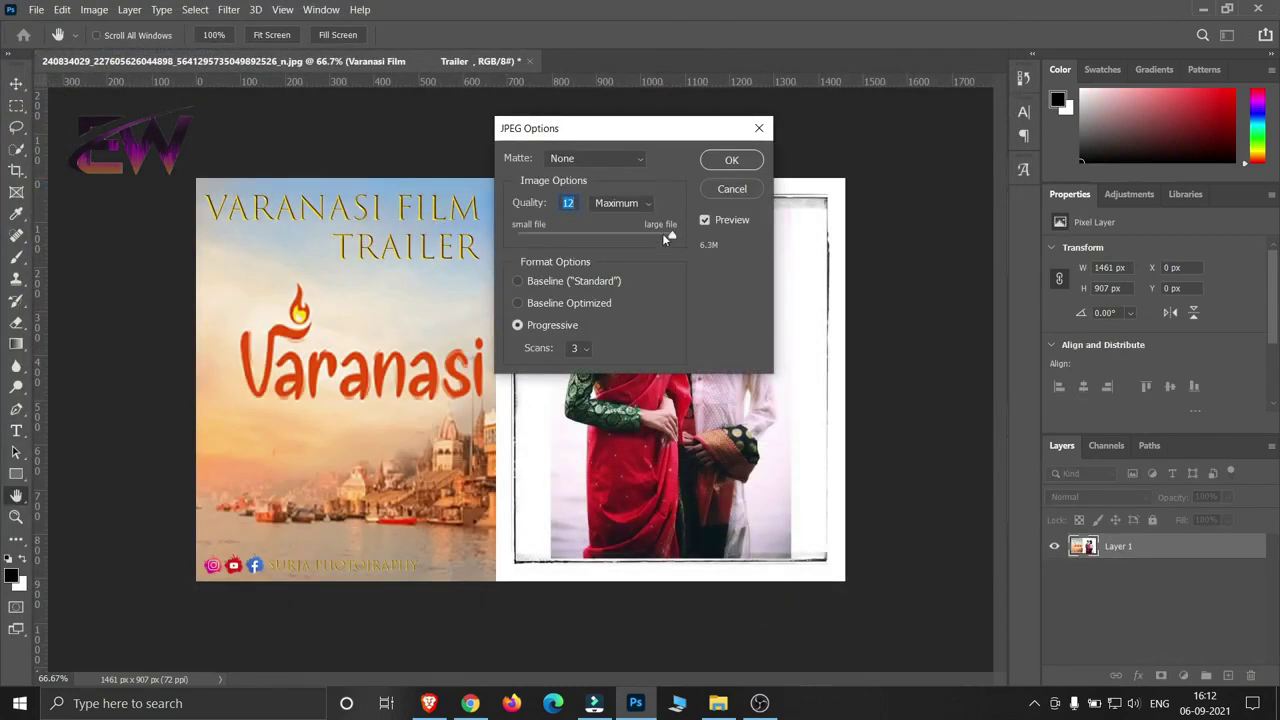
pyautogui.moveTo(668, 236); pyautogui.dragTo(515, 237)
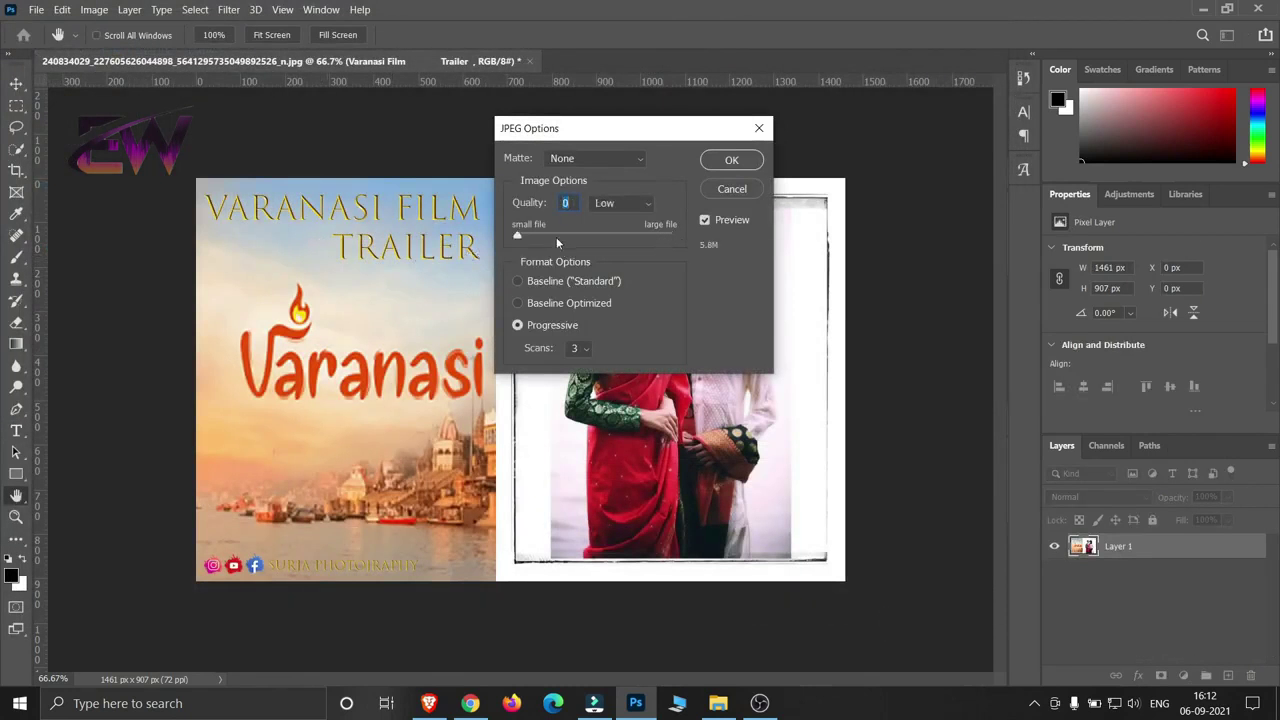
pyautogui.click(670, 235)
pyautogui.click(731, 163)
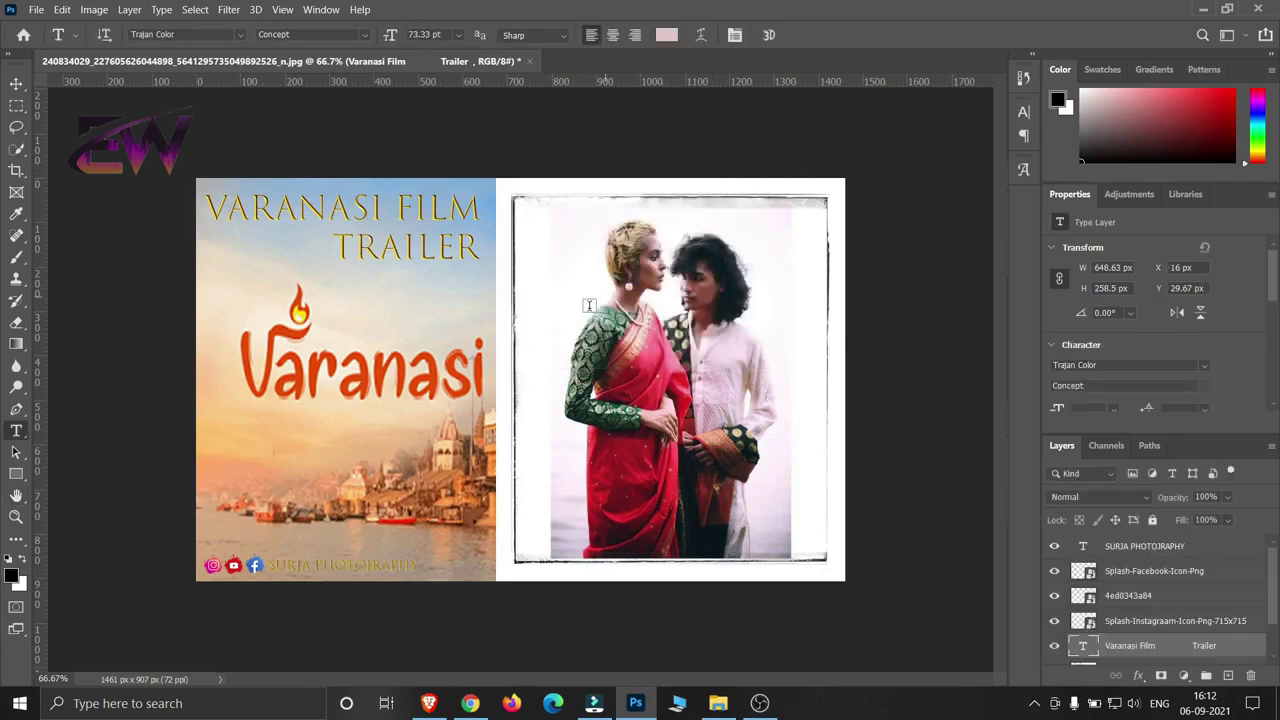
# Save the poster again as a JPEG on the Desktop at Maximum quality 12.
pyautogui.hotkey('ctrl', 'shift', 's')
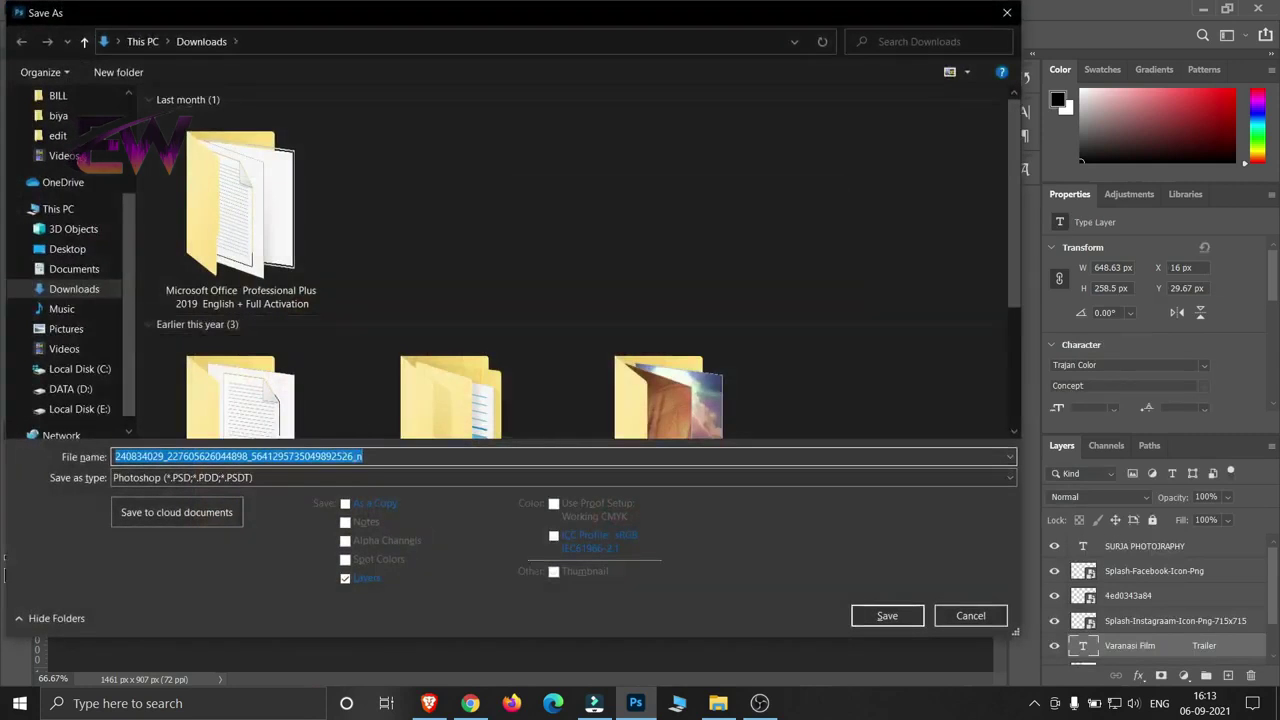
pyautogui.click(336, 478)
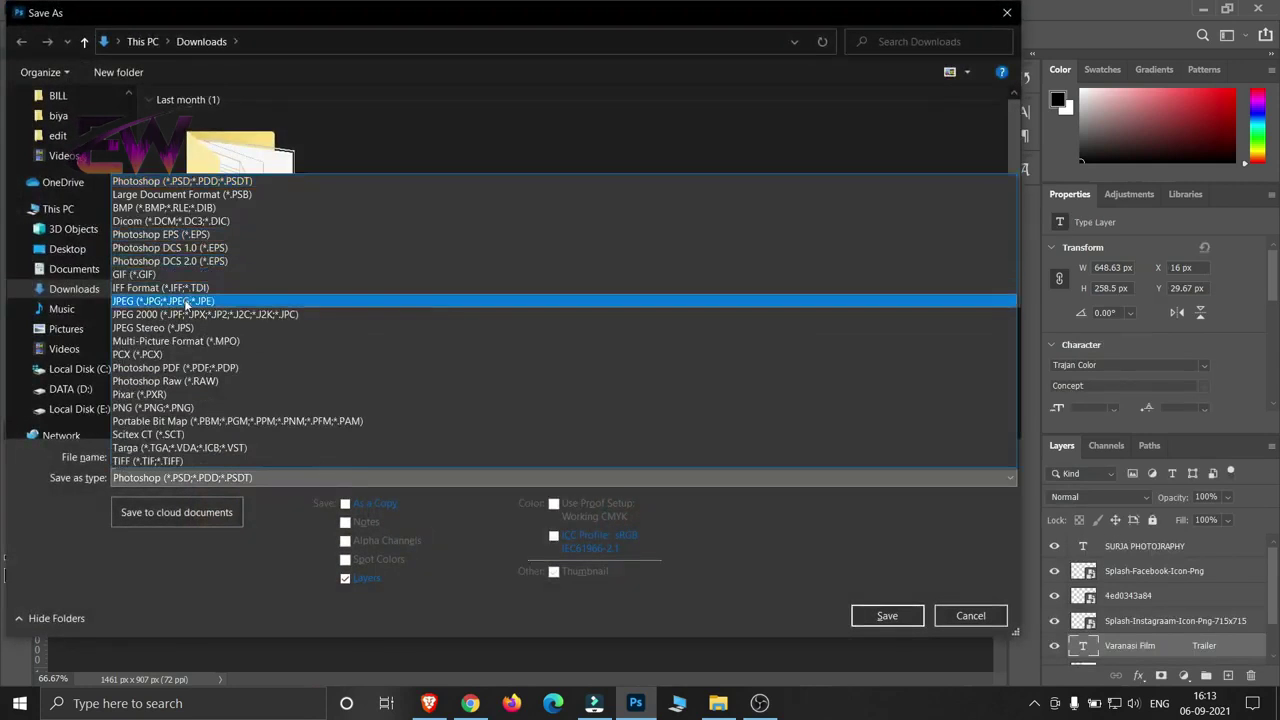
pyautogui.click(186, 304)
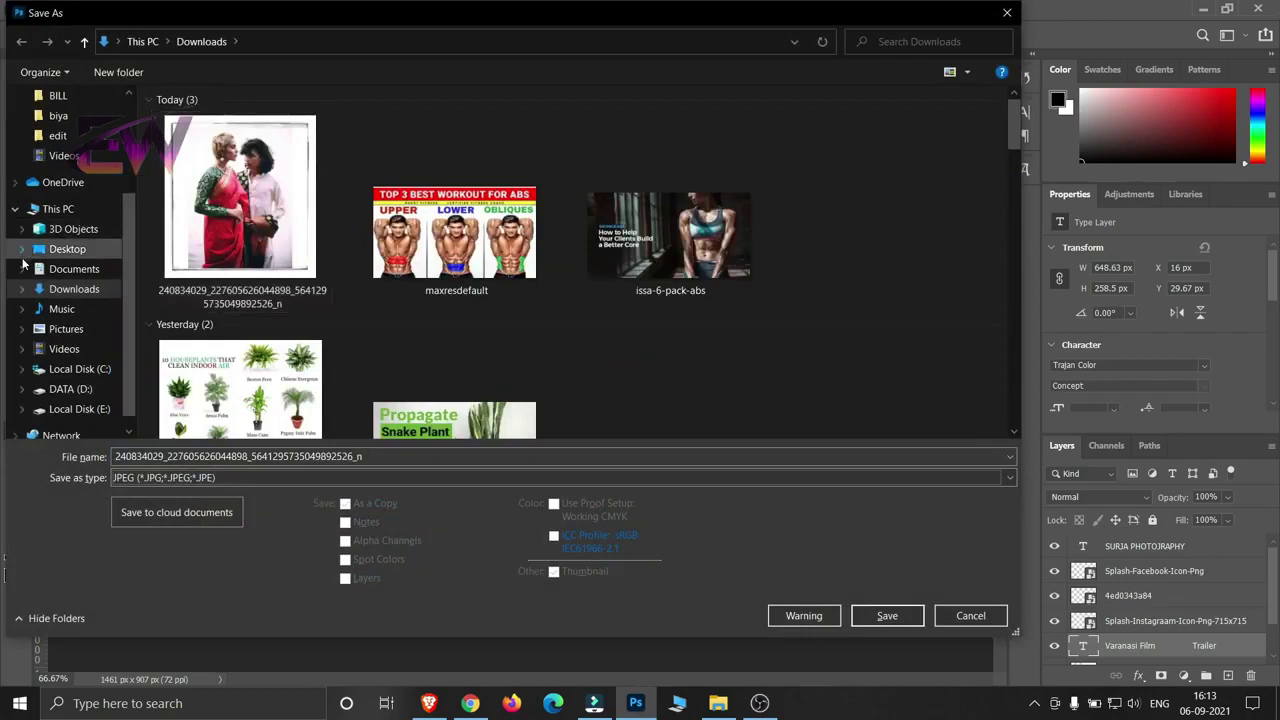
pyautogui.click(67, 249)
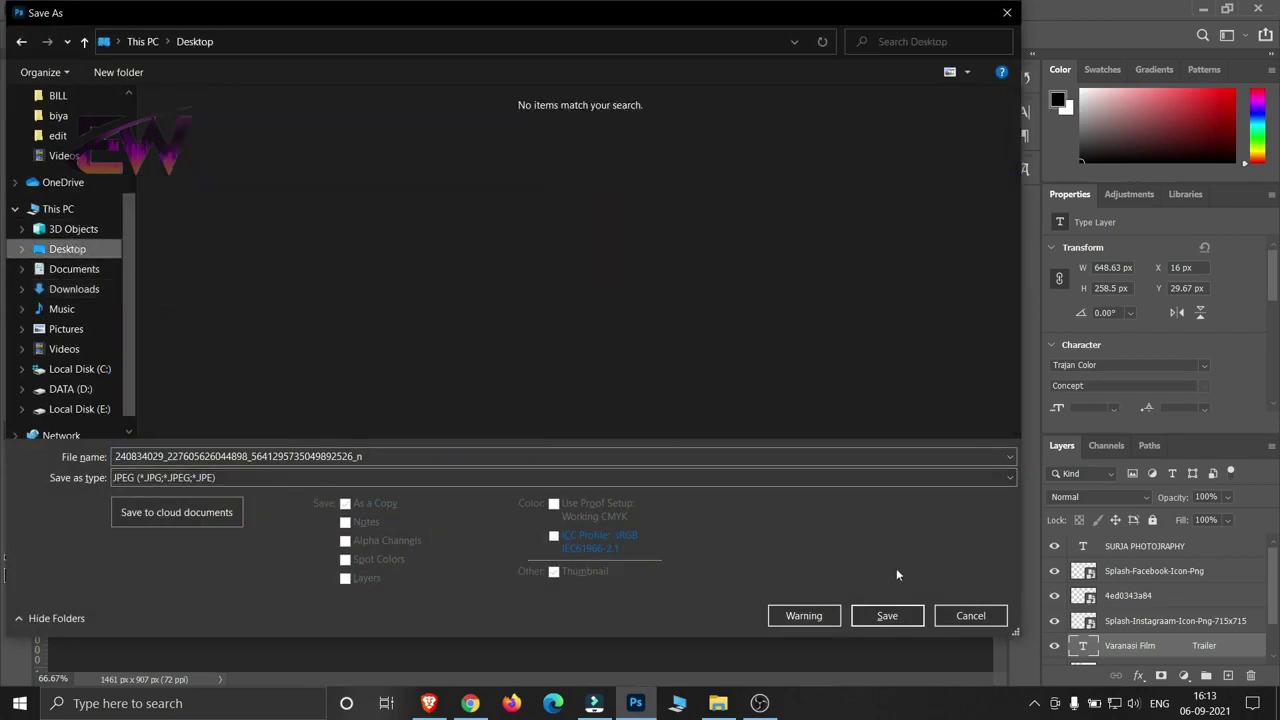
pyautogui.click(887, 615)
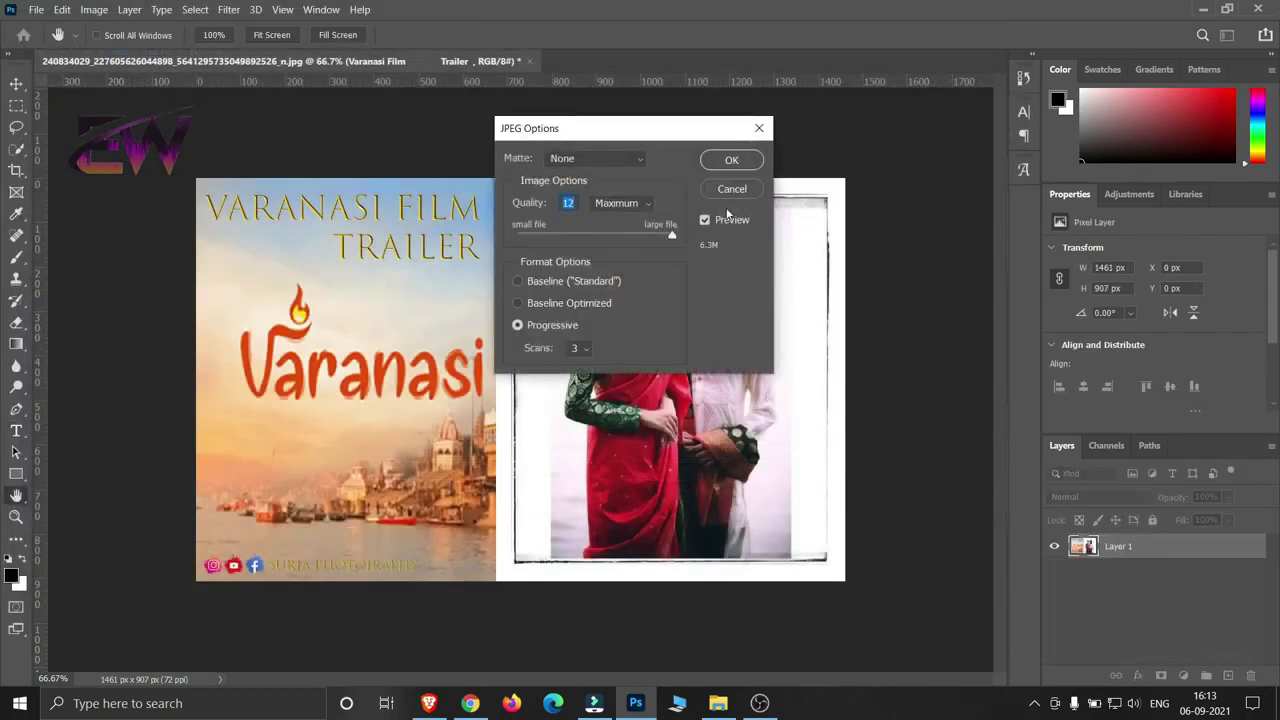
pyautogui.click(731, 160)
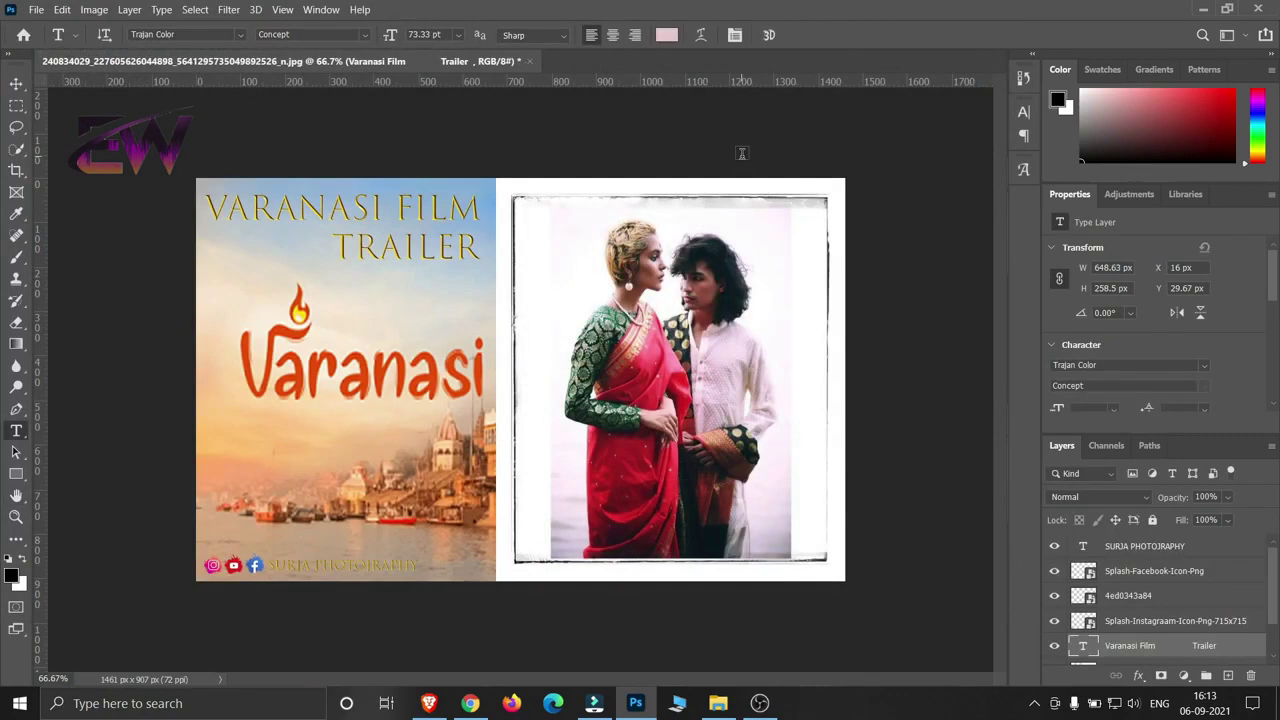
# Clear the desktop of Photoshop, Explorer and browser windows, then open the saved poster JPEG.
pyautogui.click(1203, 9)
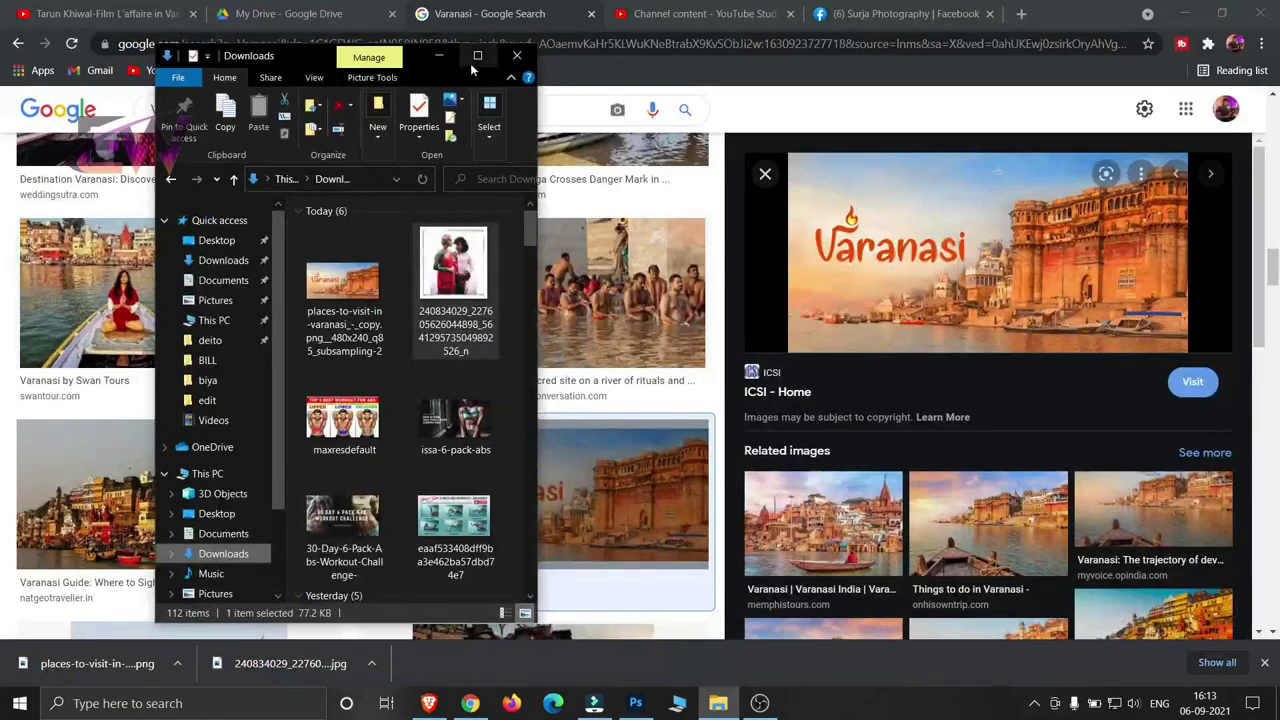
pyautogui.click(452, 58)
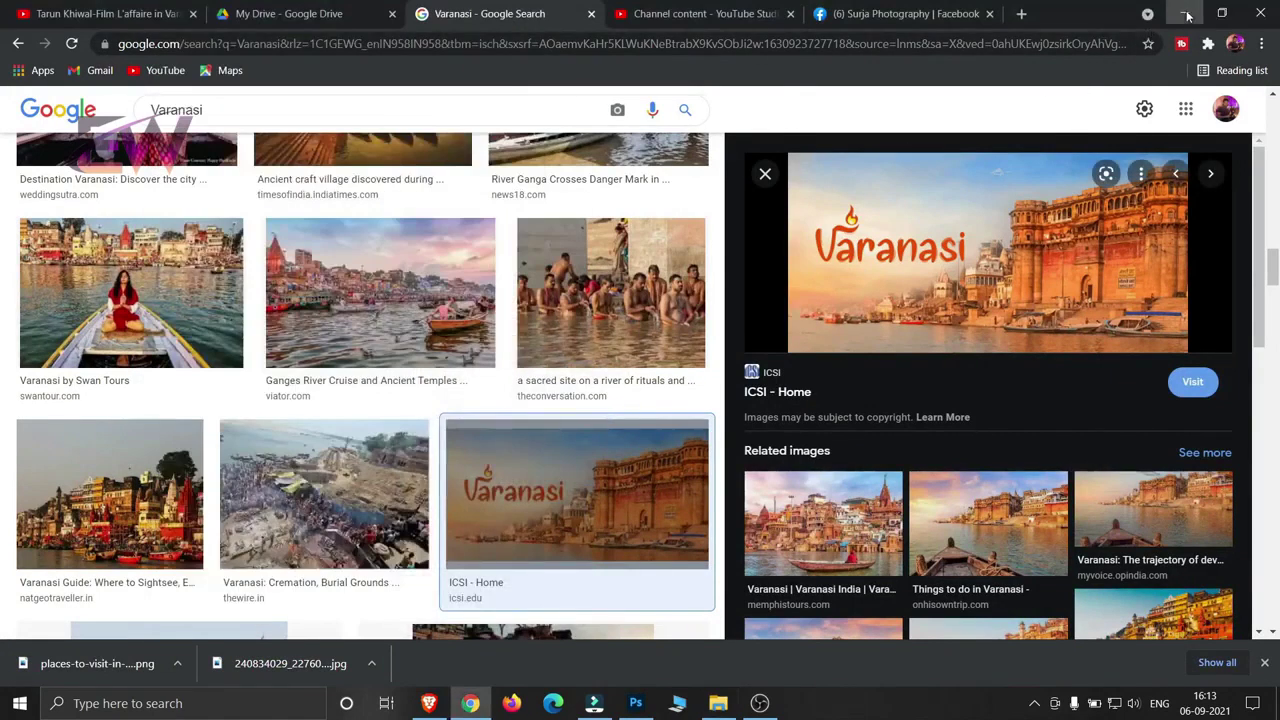
pyautogui.click(1185, 14)
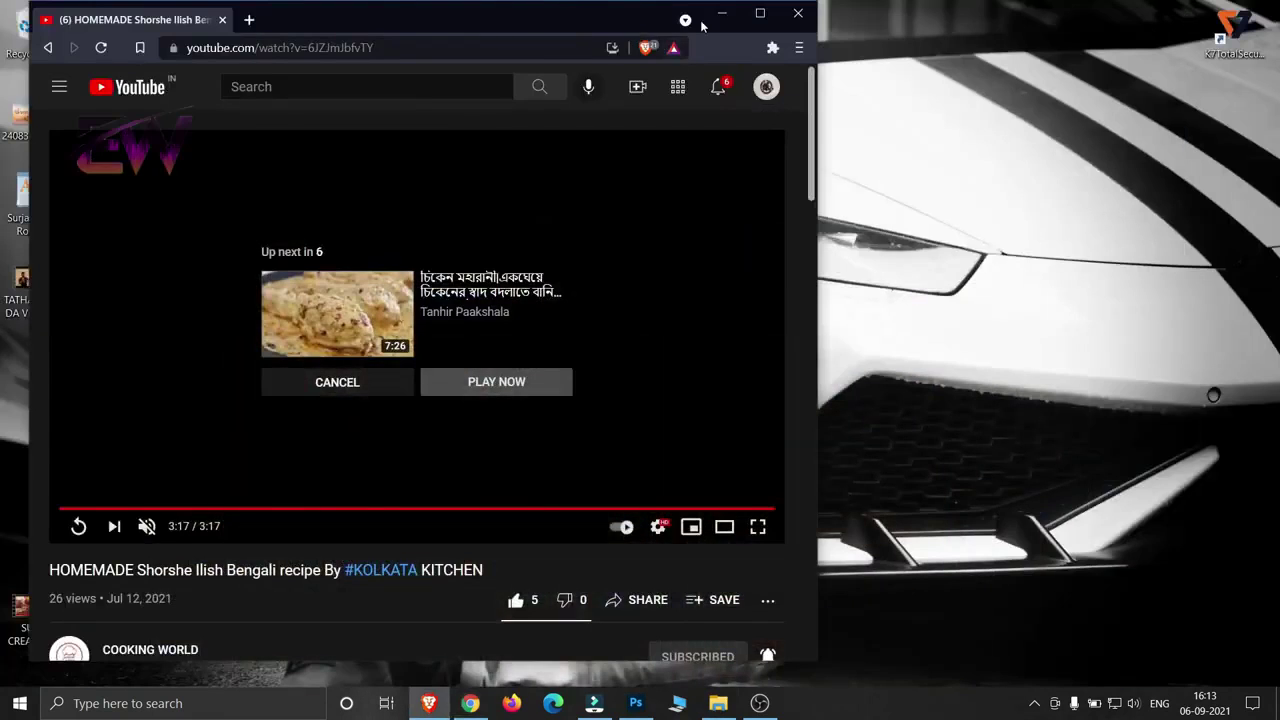
pyautogui.click(726, 14)
pyautogui.doubleClick(40, 122)
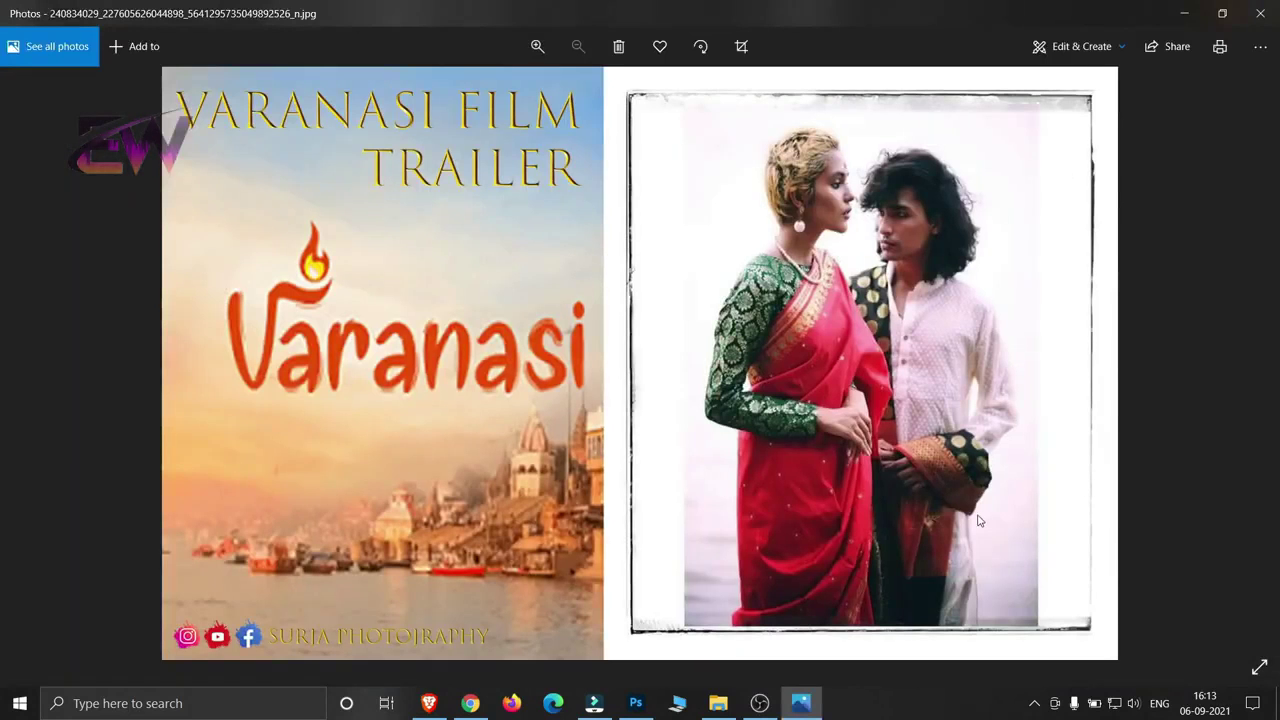
pyautogui.click(1184, 13)
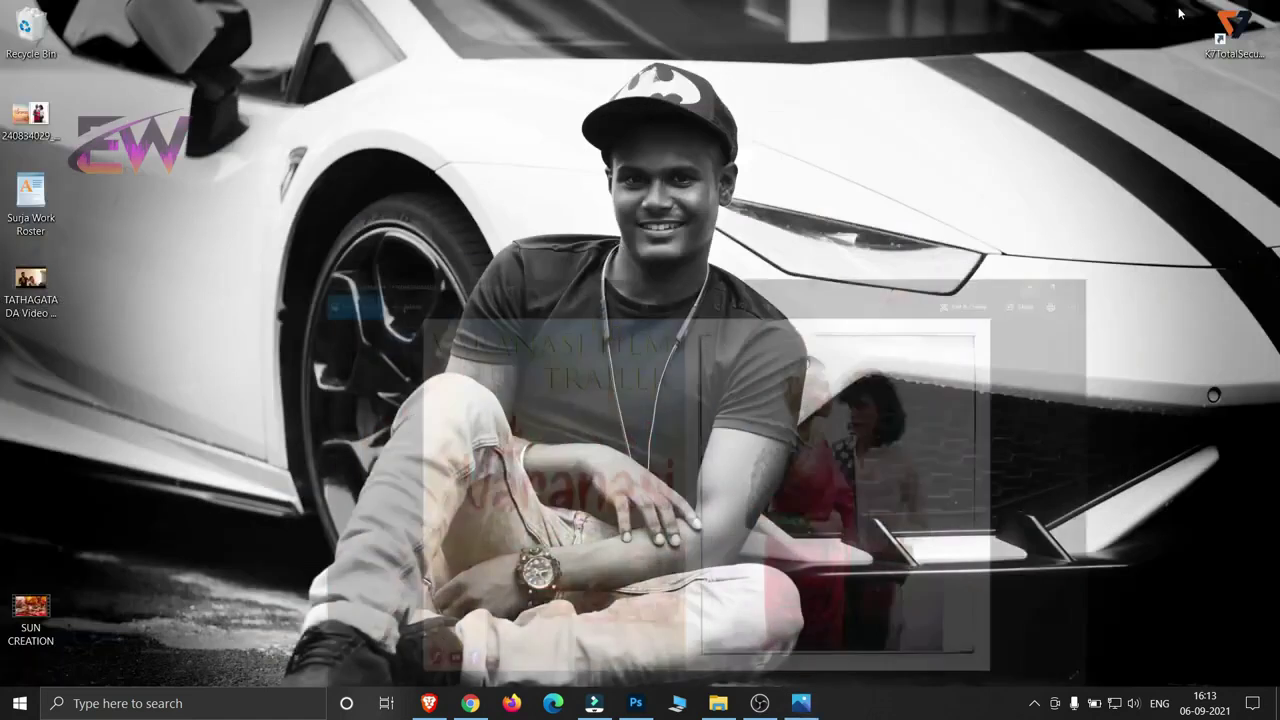